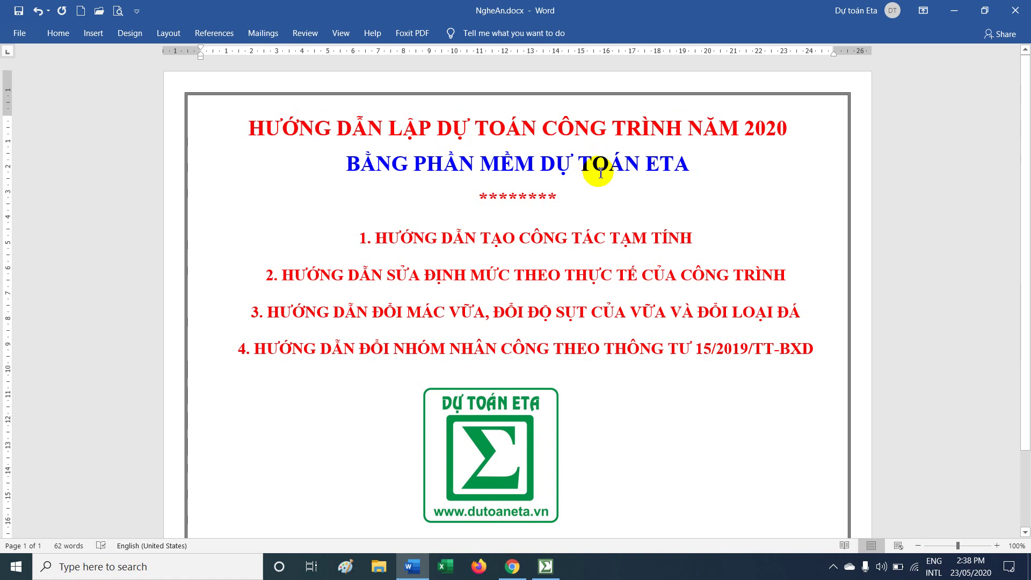
Review the four numbered topics on estimating with Dự toán Eta in the Word document.
drag(375, 237, 695, 233)
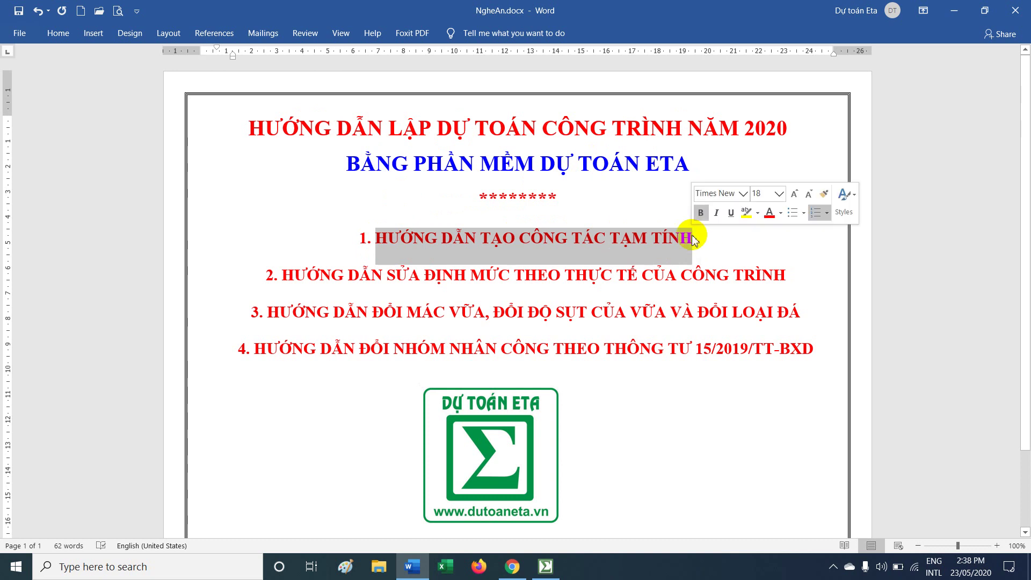
click(382, 276)
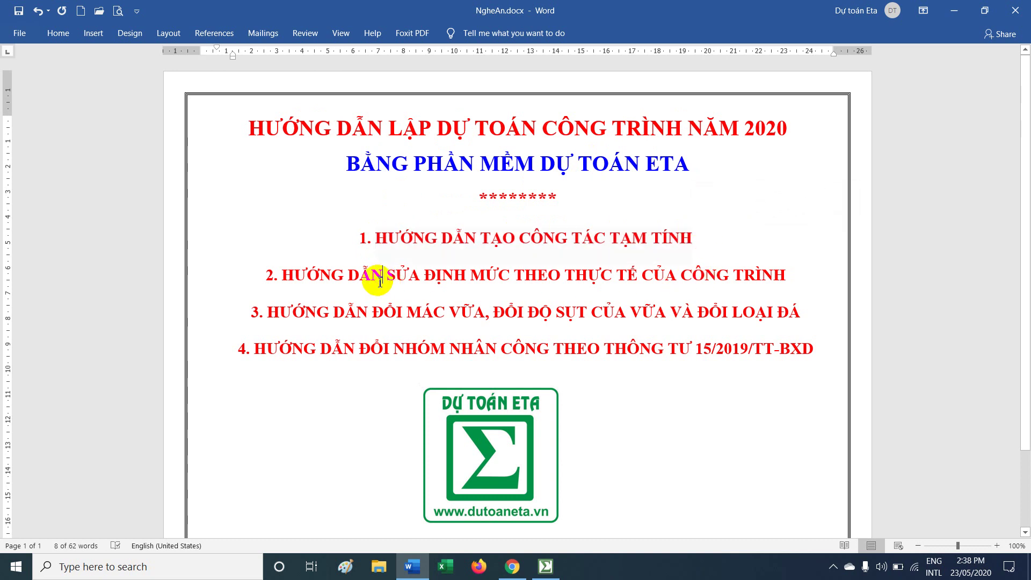
drag(284, 277, 769, 278)
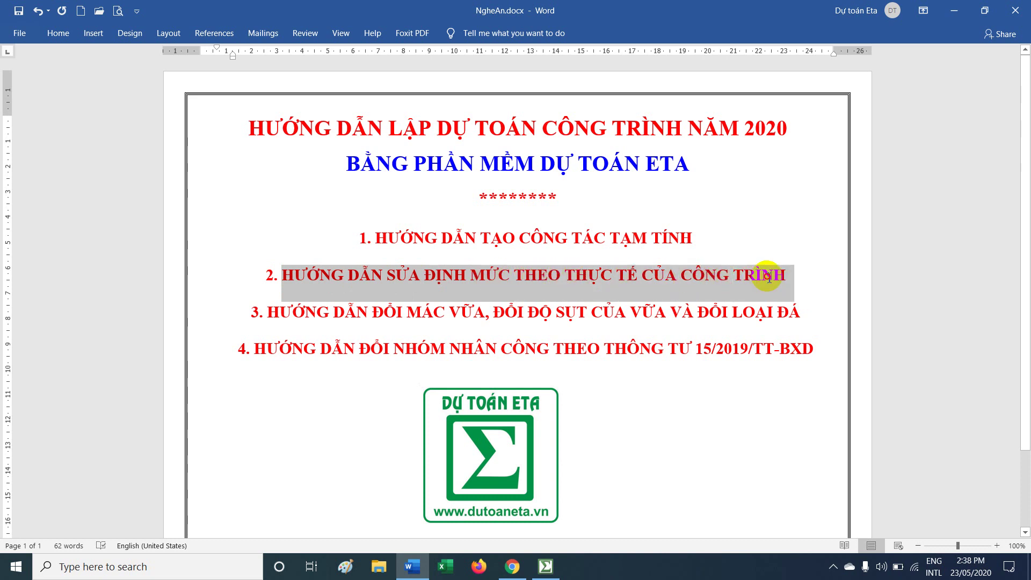
click(317, 317)
drag(269, 314, 798, 317)
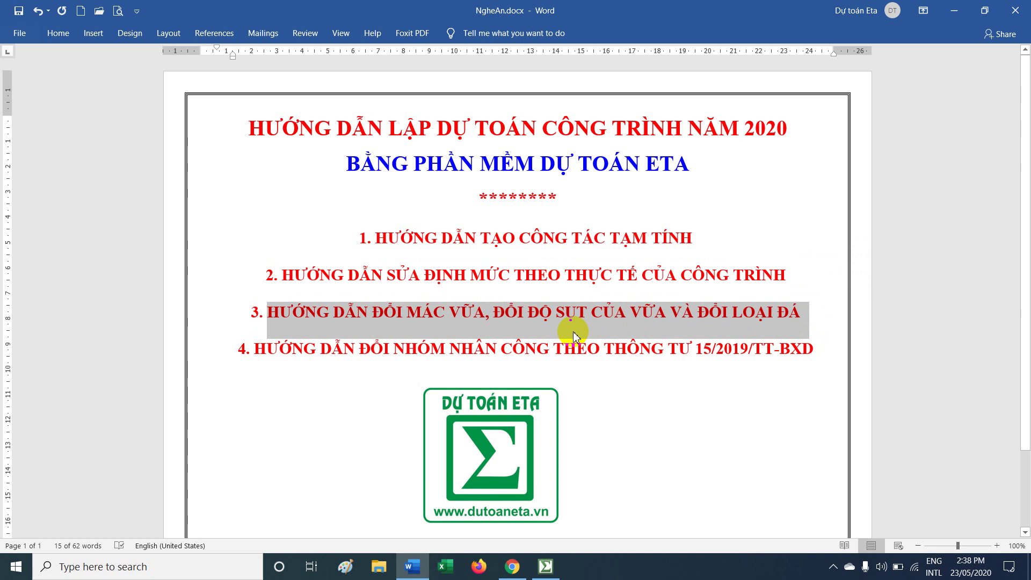
click(293, 355)
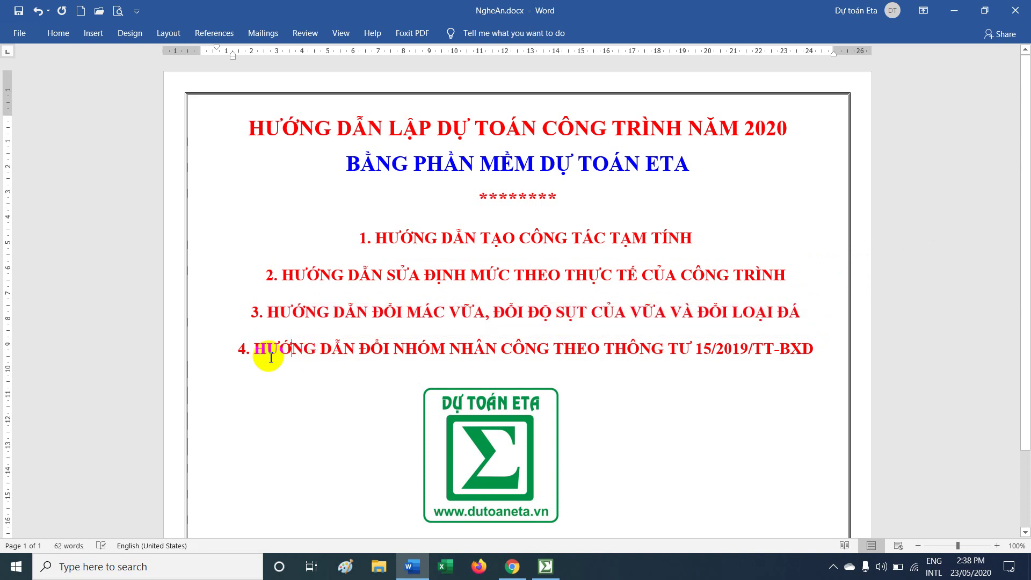
drag(249, 351, 809, 346)
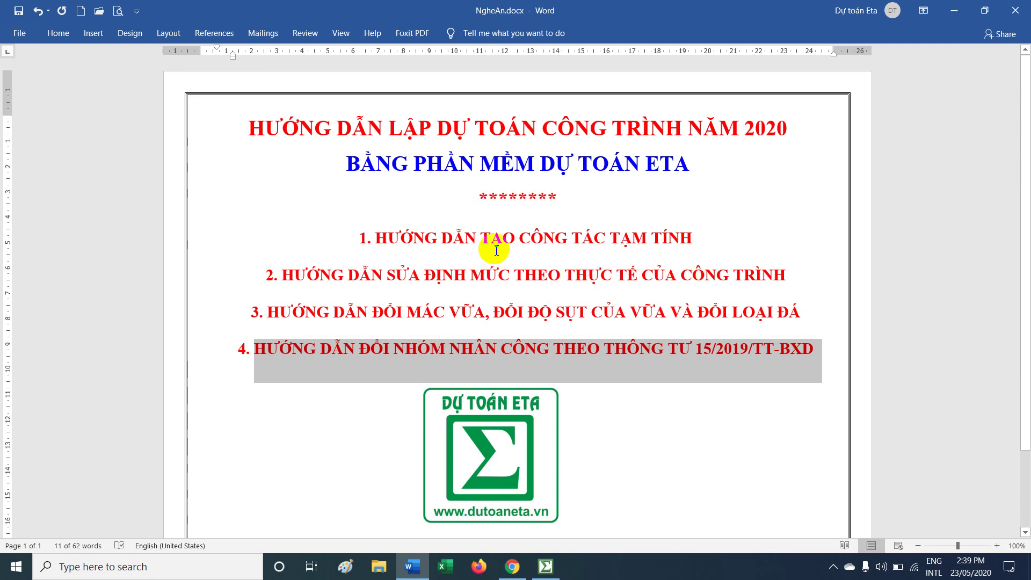
drag(366, 237, 338, 239)
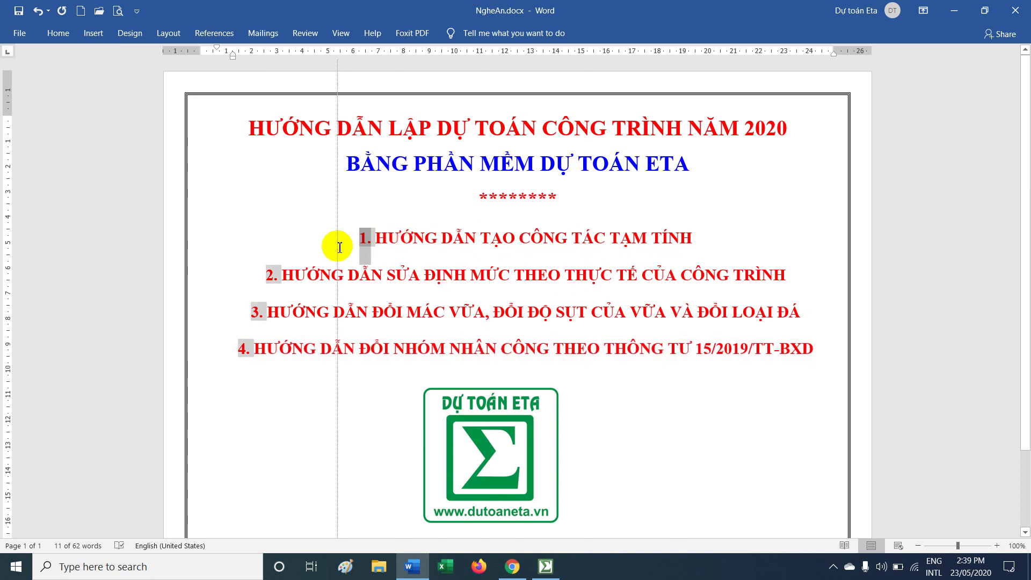
click(591, 248)
Switch to Dự toán Eta and examine the available provinces and the unit-price databases selected for the estimate.
click(556, 573)
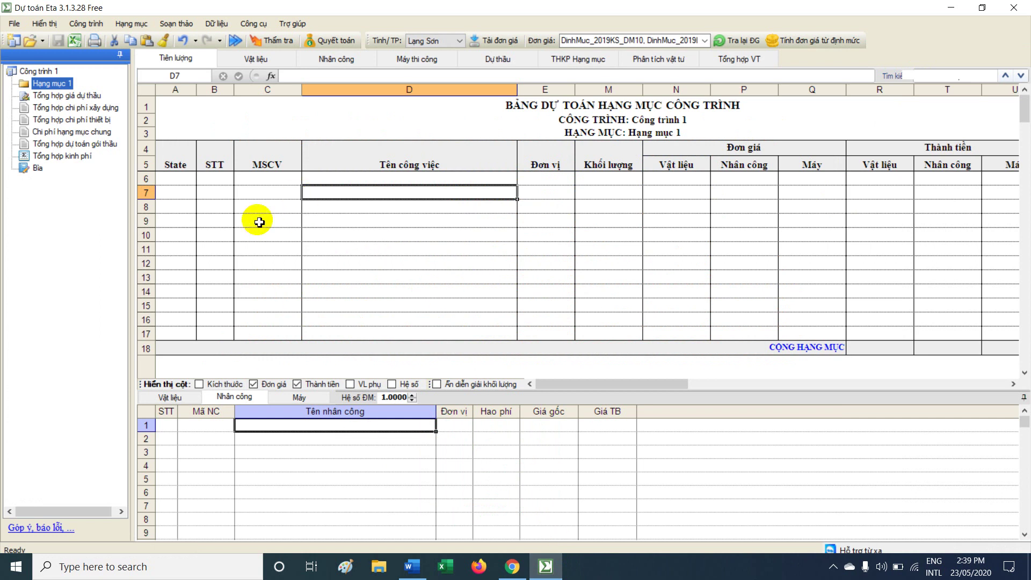
click(280, 198)
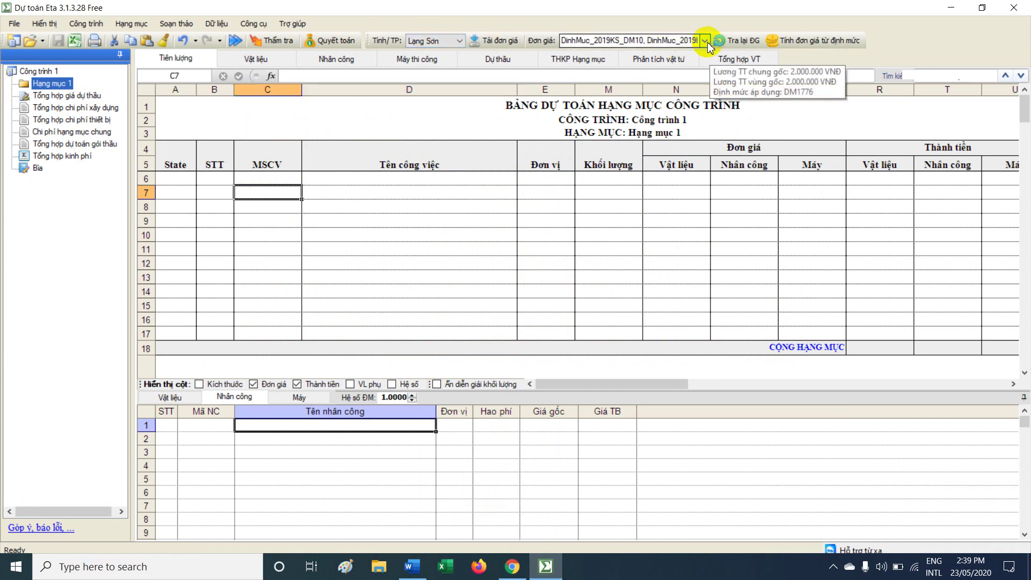
click(454, 42)
click(454, 43)
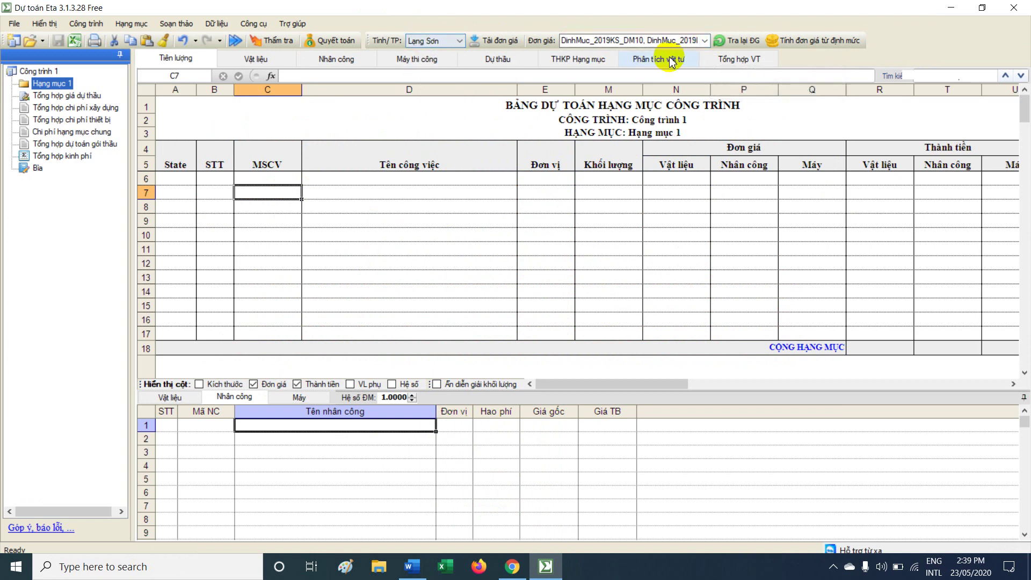
click(455, 43)
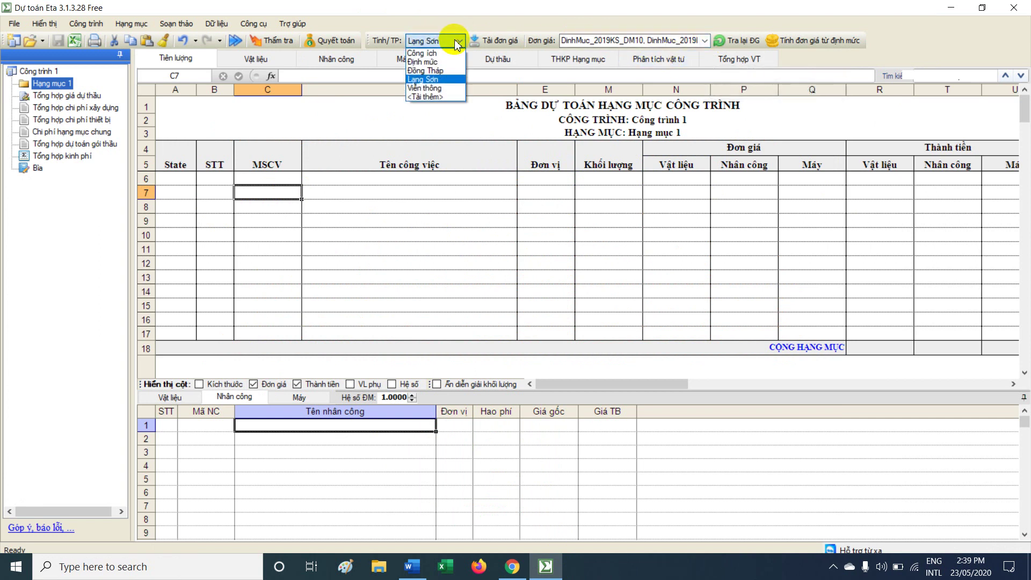
click(455, 43)
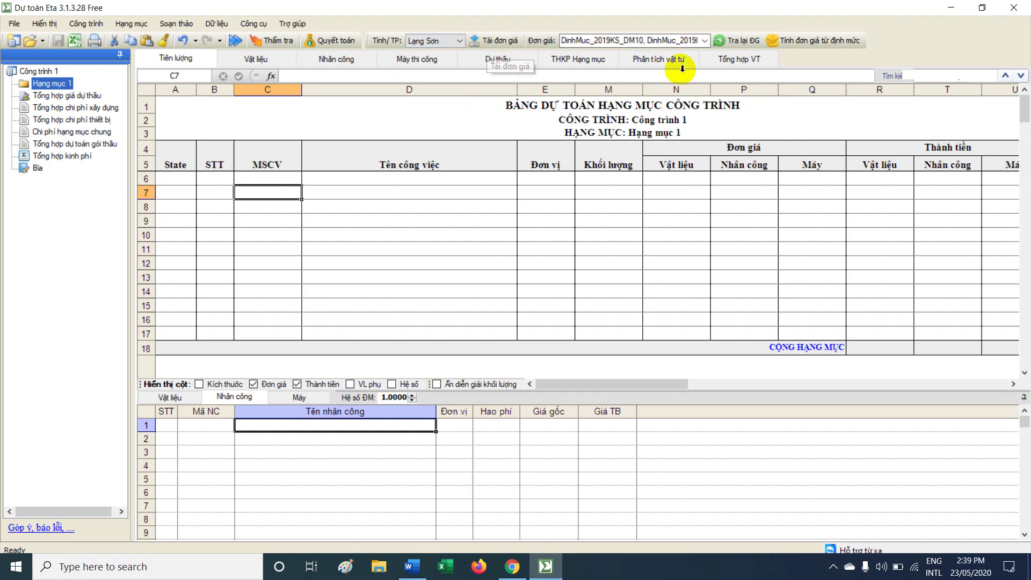
click(704, 41)
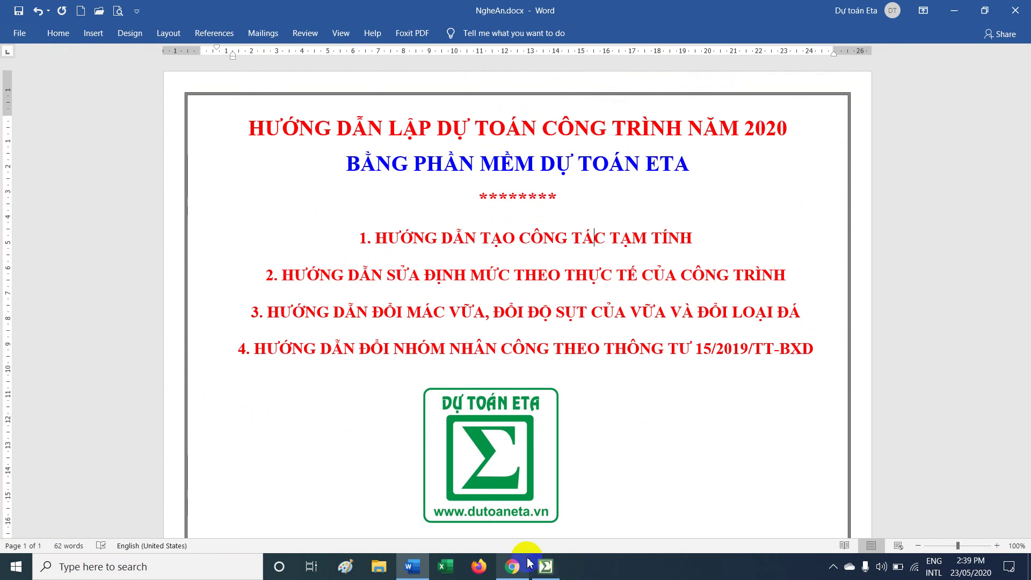
Return to Dự toán Eta and add work item AG.11111 as the first item in row 6 of the estimate.
click(543, 565)
click(268, 181)
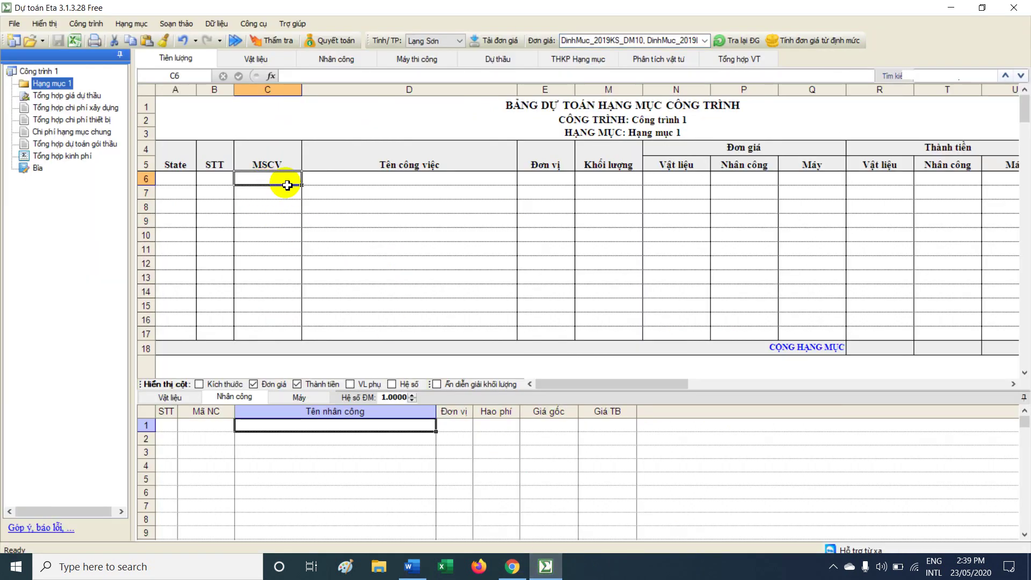
text(ag)
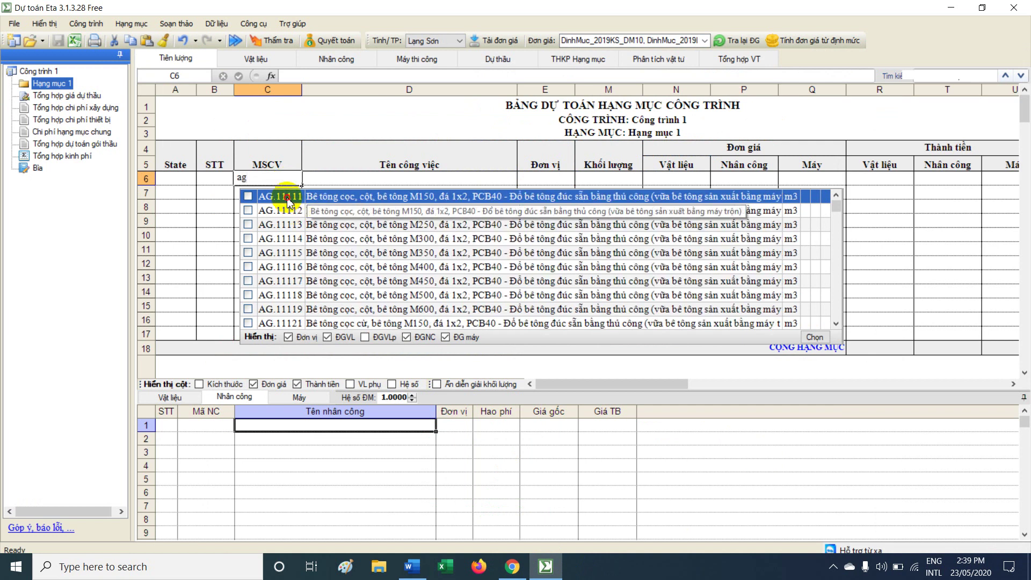
double_click(290, 198)
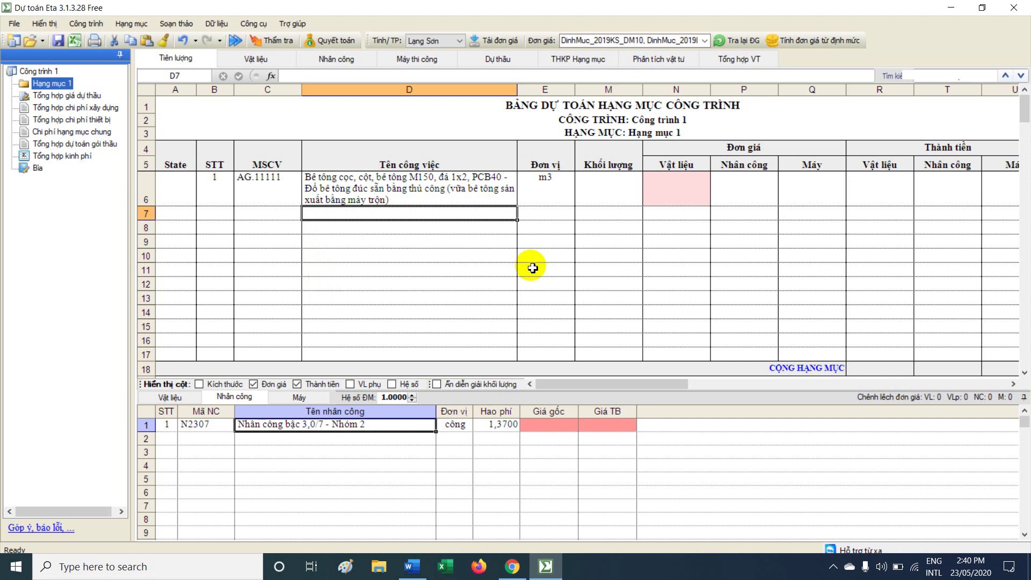
Add a provisional work item with code TT in row 7 and set its unit to m.
click(256, 215)
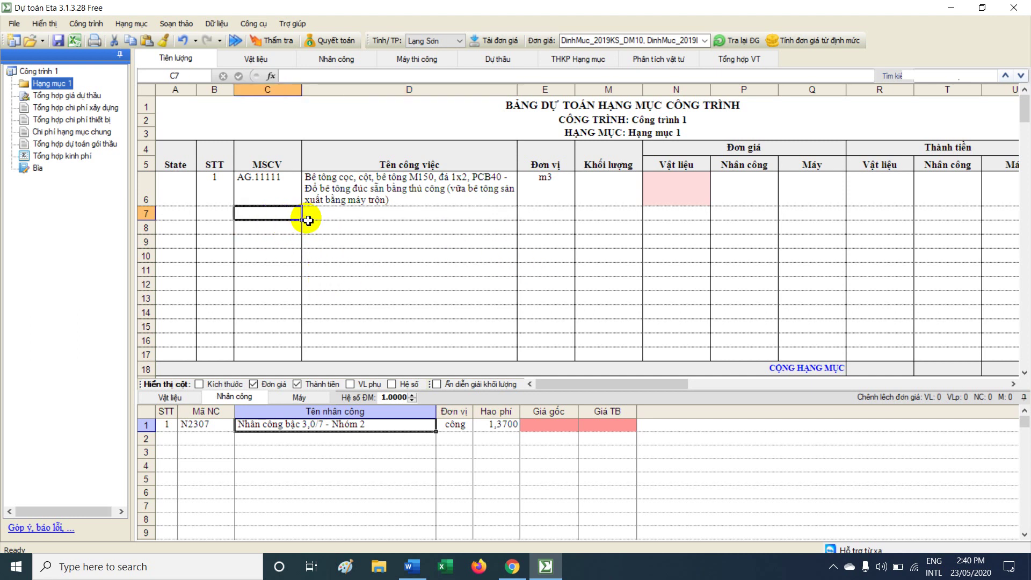
text(tt)
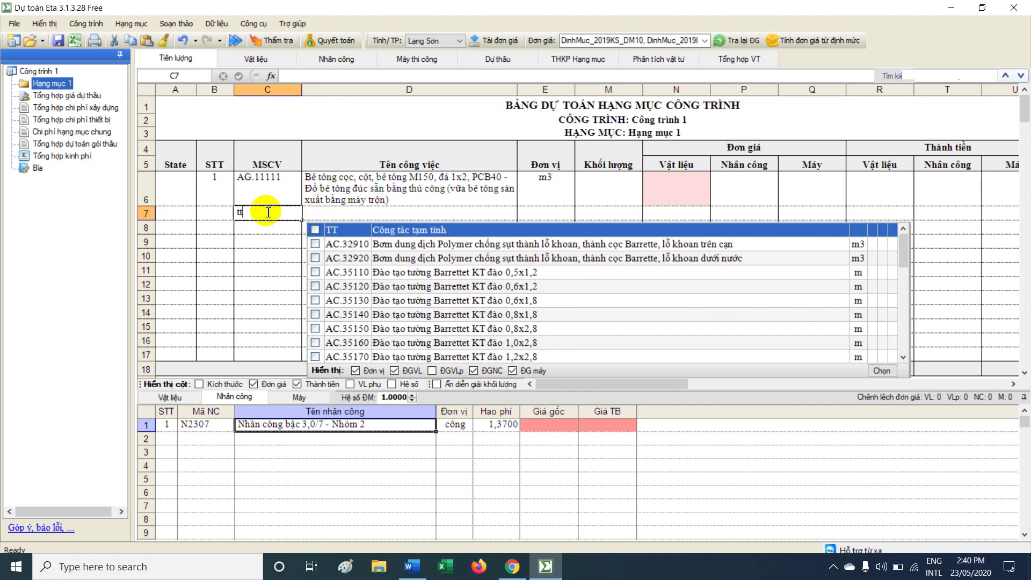
key(Return)
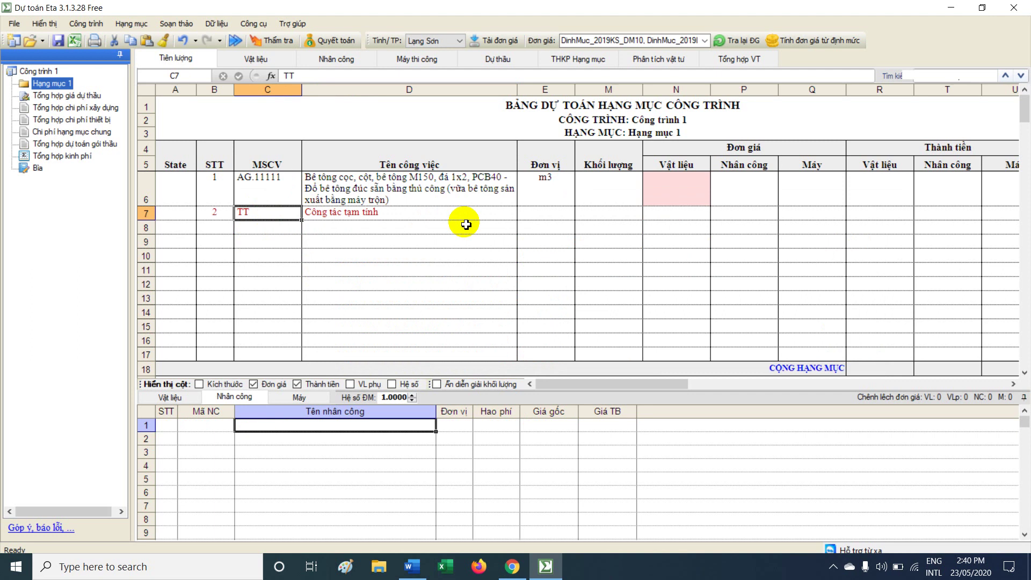
click(349, 213)
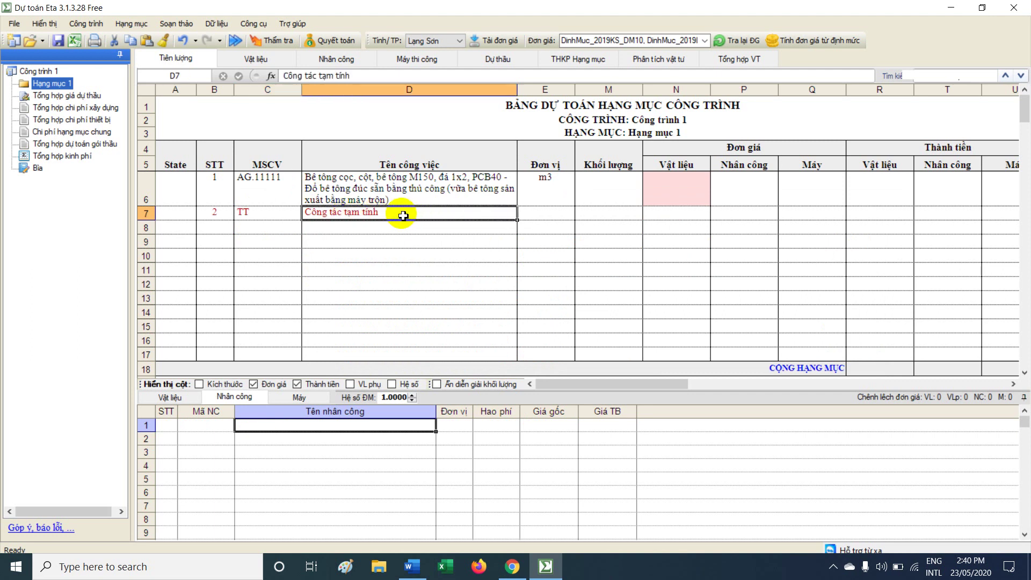
click(552, 213)
text(m)
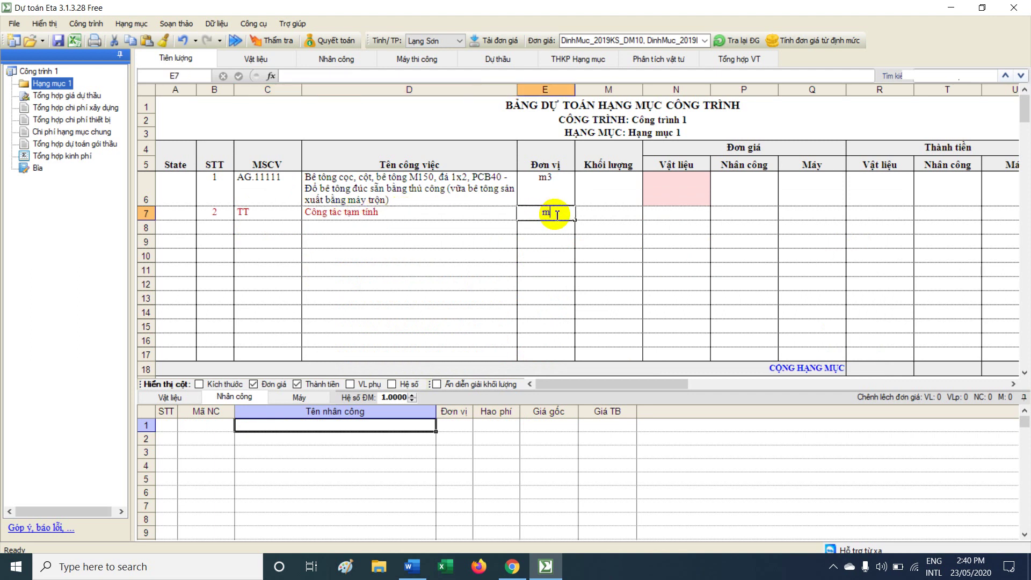
click(600, 215)
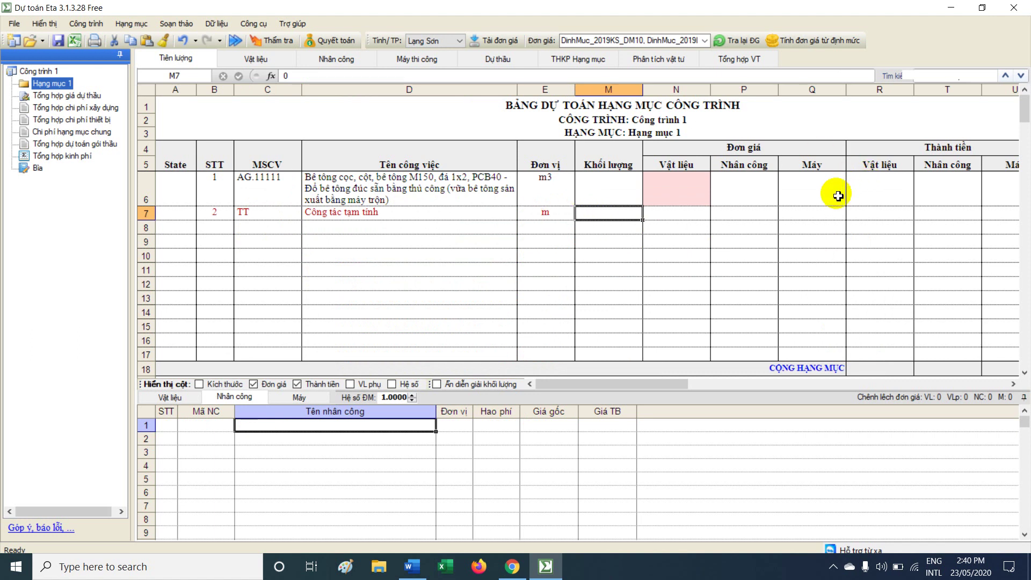
Enter unit prices for the TT item: 12345 for material, 12345 for labour and 123456 for machine.
click(708, 218)
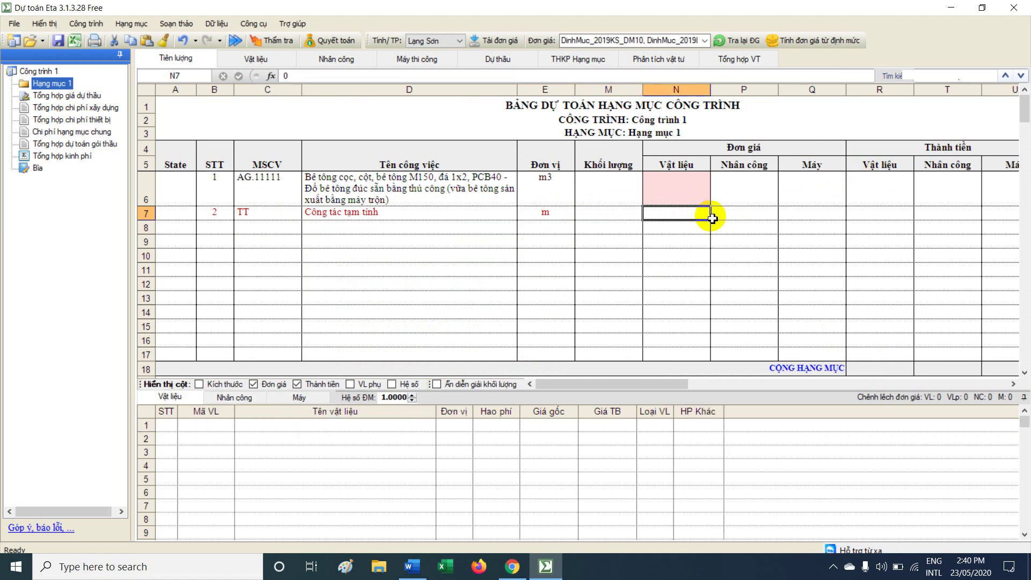
text(12.345)
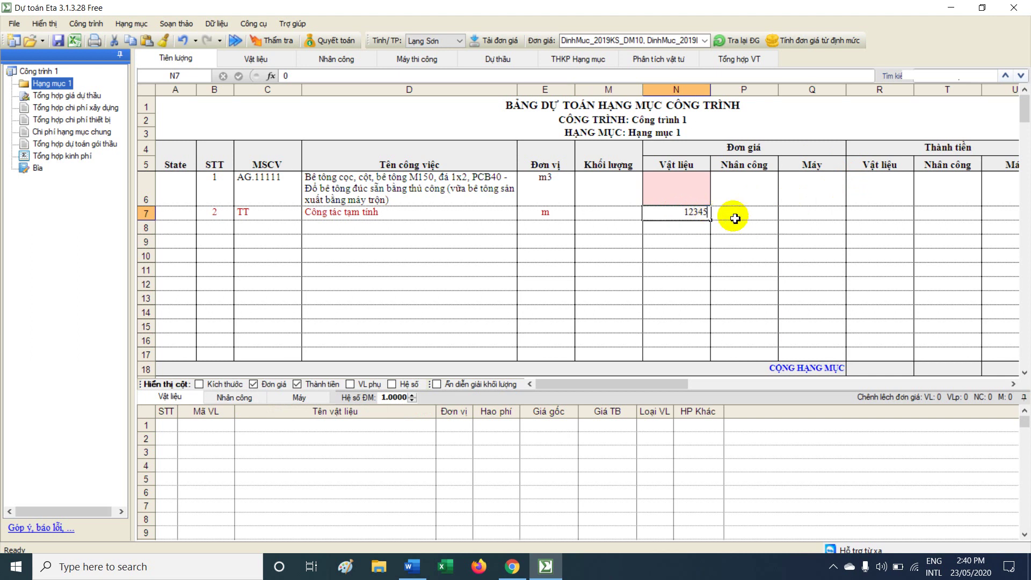
click(743, 214)
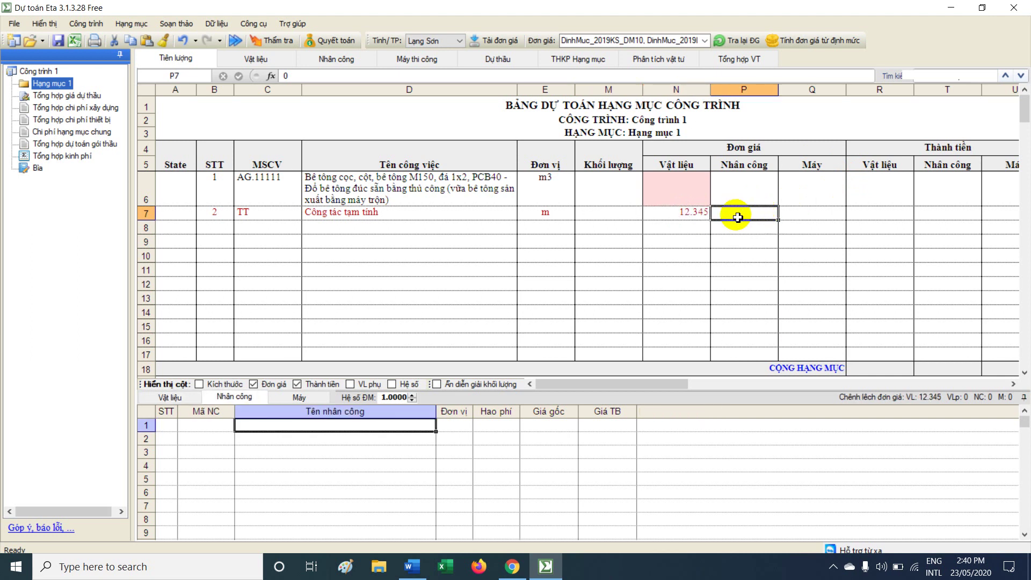
click(698, 212)
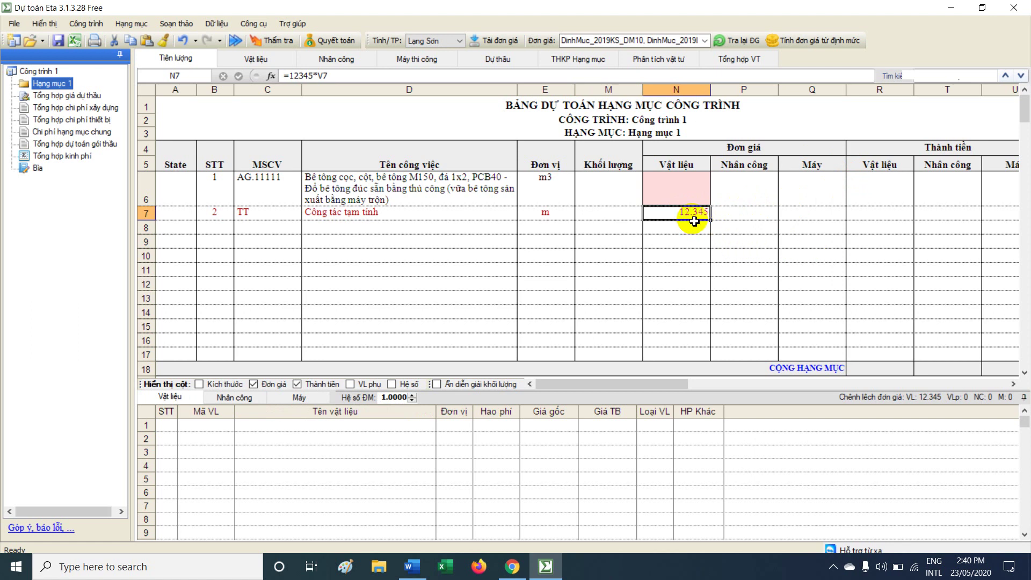
click(750, 218)
text(12.345)
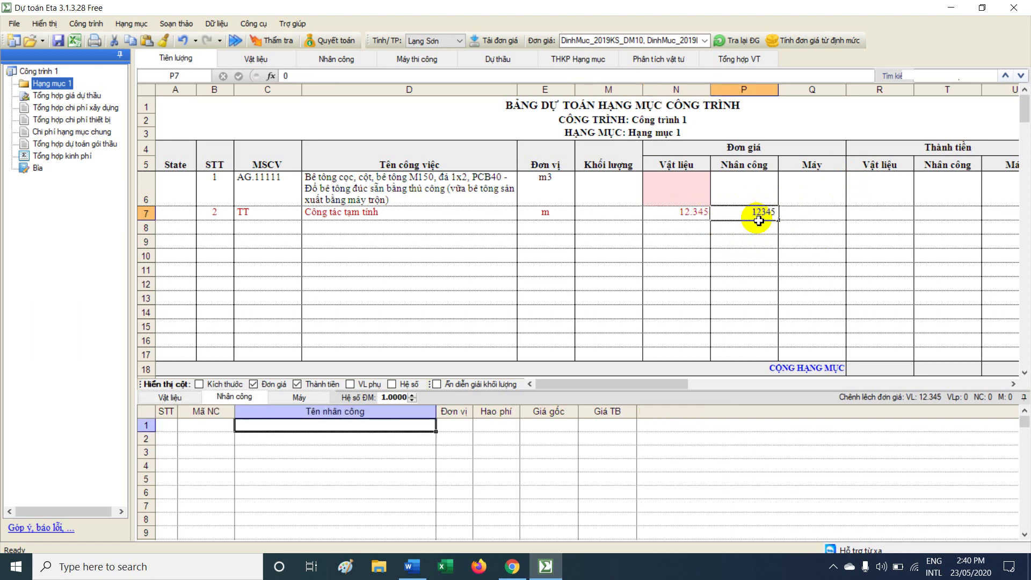
click(806, 212)
text(123456)
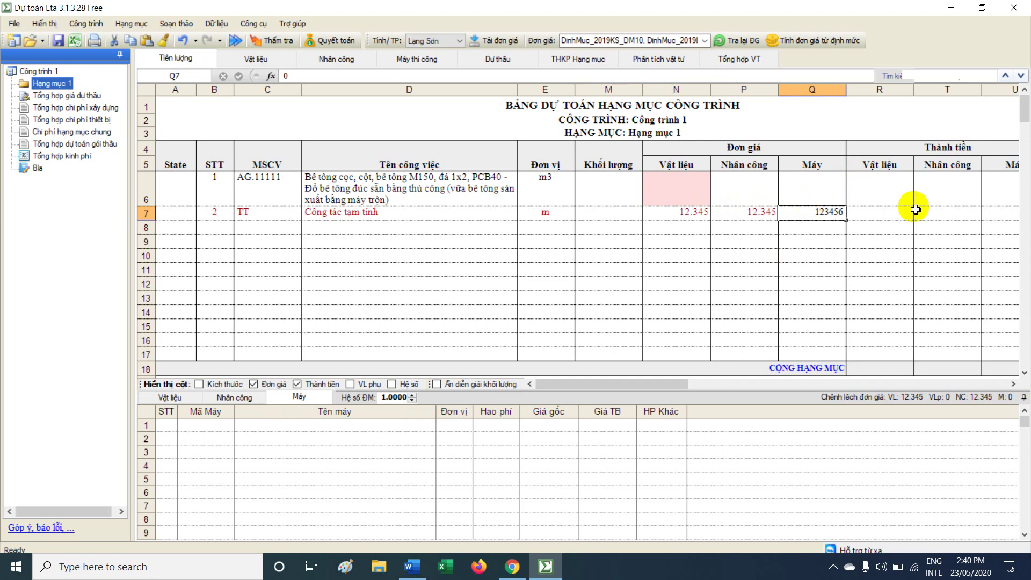
click(916, 210)
Clear the material, labour and machine unit prices of the TT item in row 7.
drag(678, 214, 788, 216)
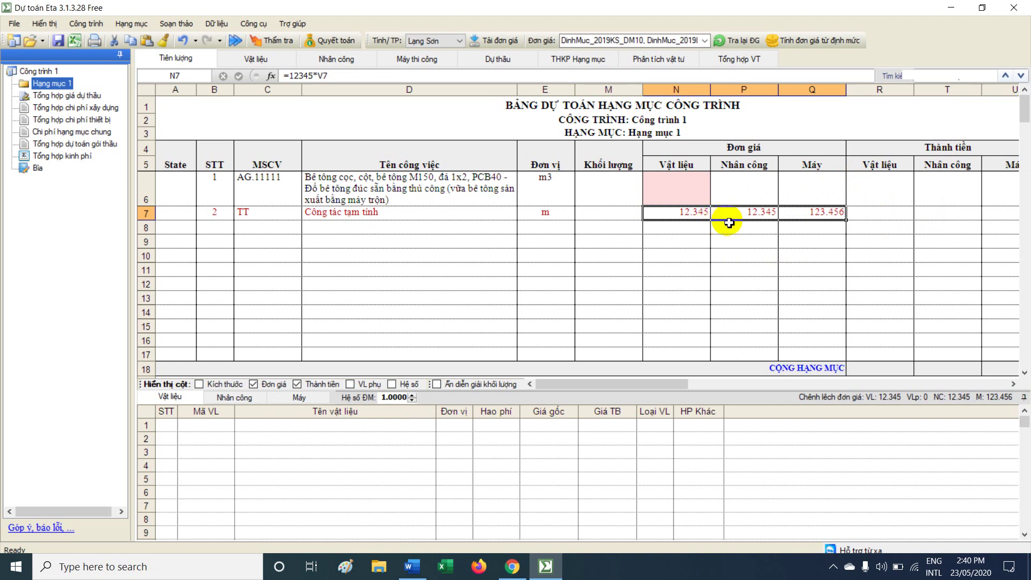
drag(275, 215, 760, 216)
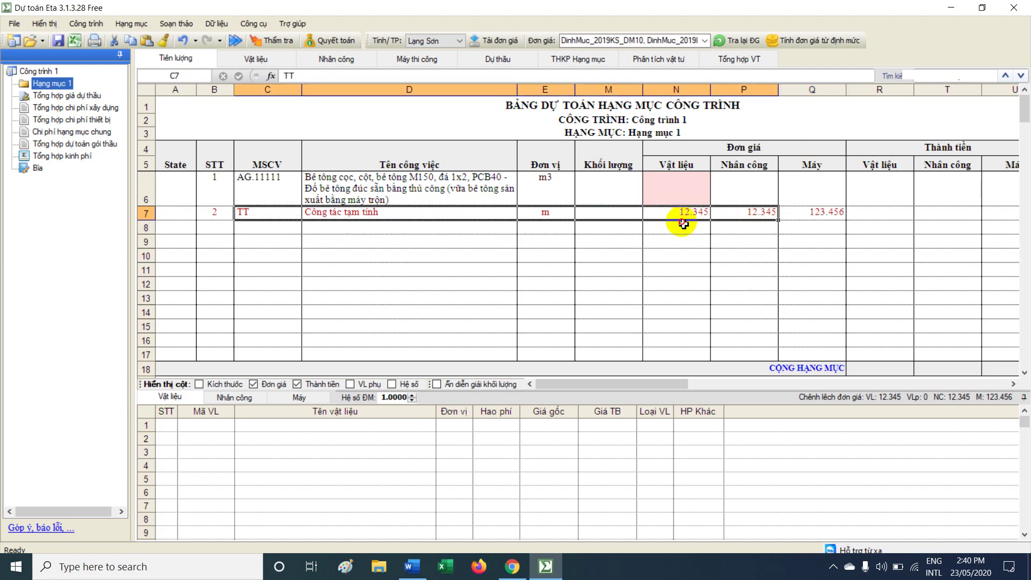
click(747, 216)
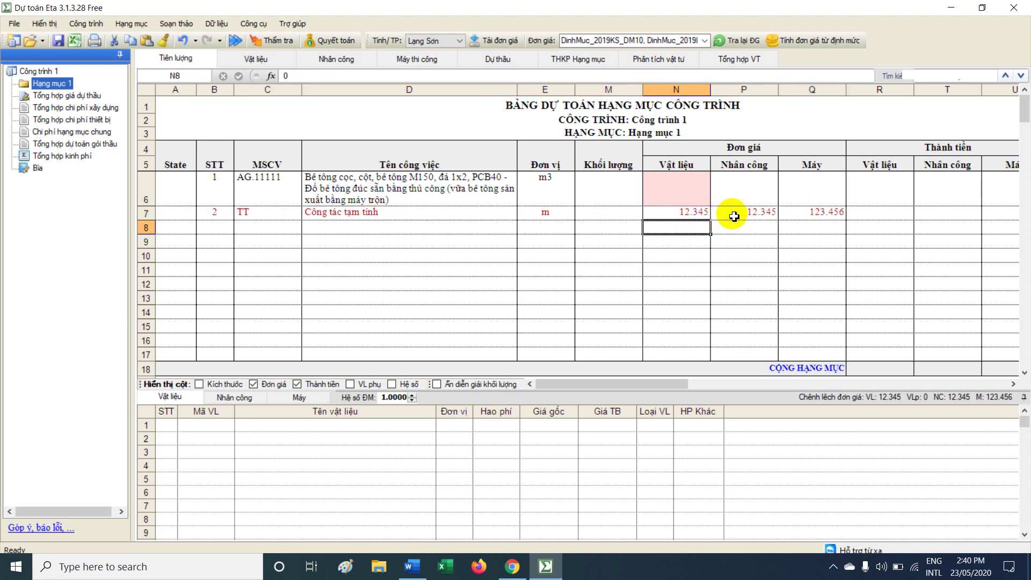
click(813, 219)
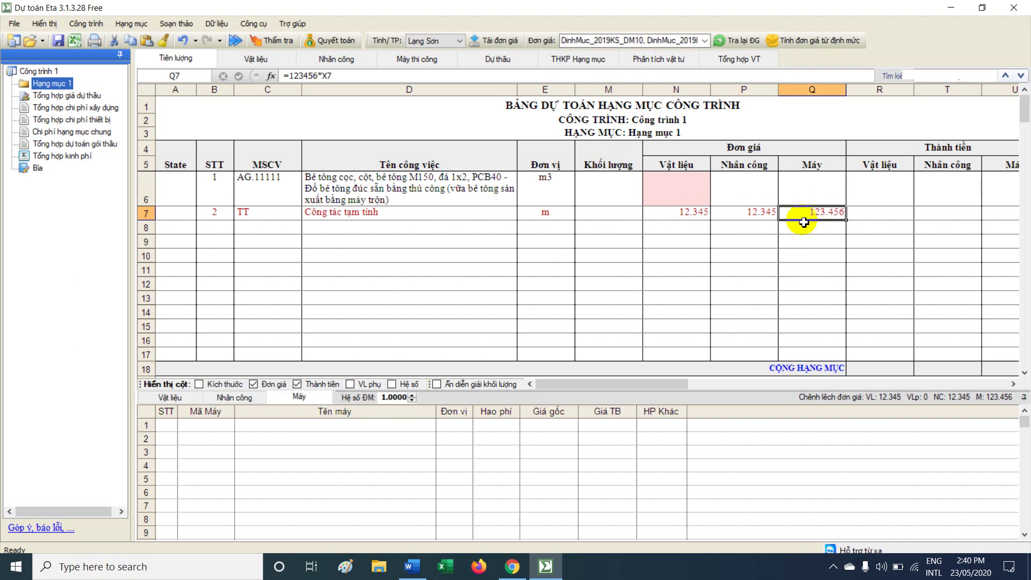
drag(654, 209, 759, 222)
key(Delete)
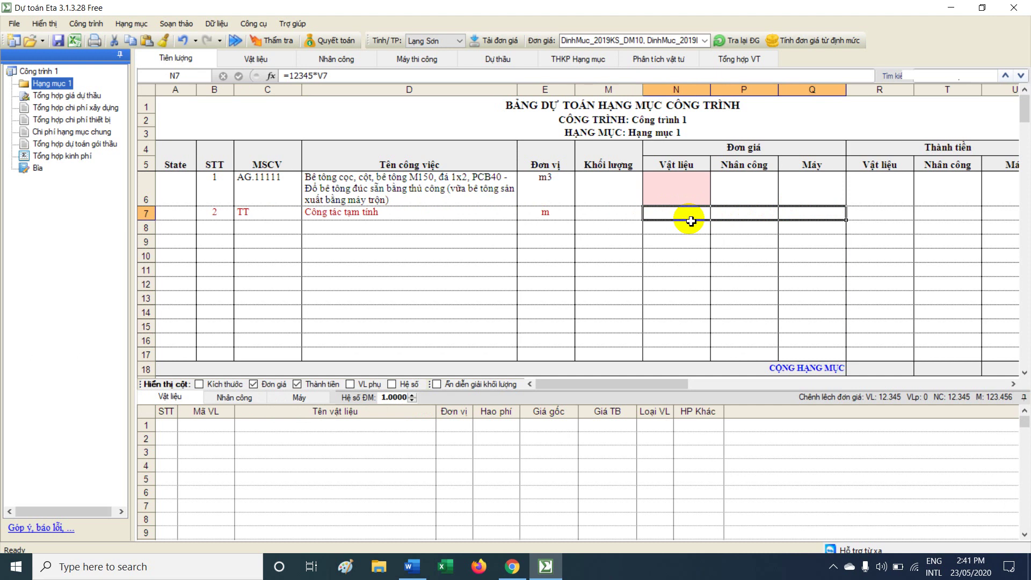
click(691, 221)
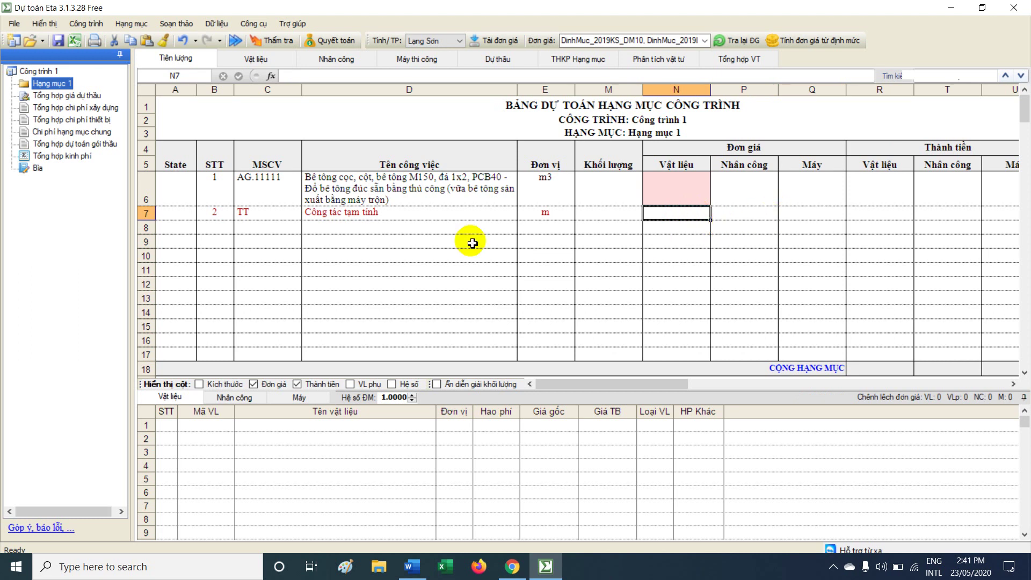
click(293, 215)
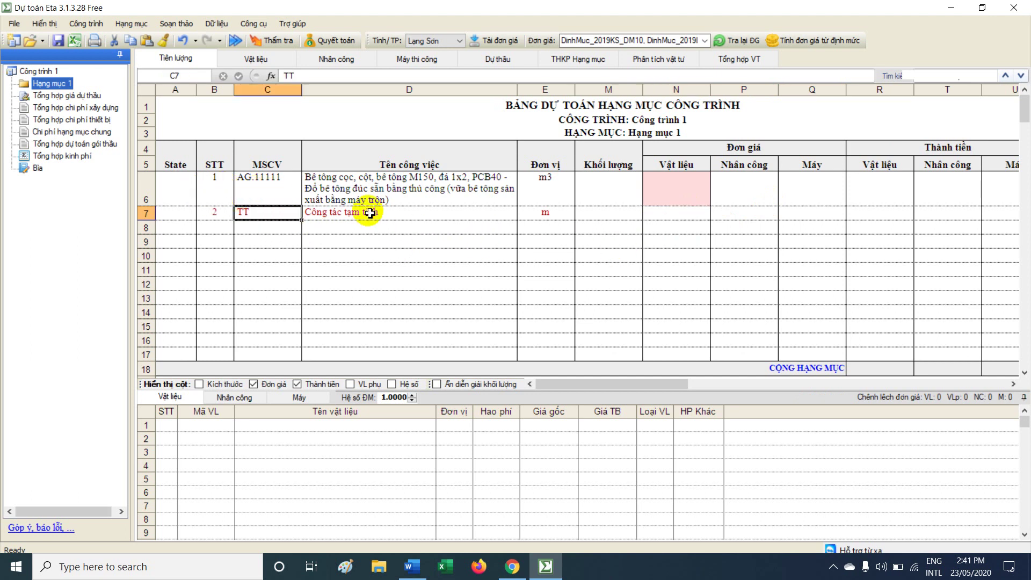
Examine the material, labour and machine breakdowns of work item AG.11111 and compare them with those of the TT item.
mouse_move(274, 193)
mouse_down()
mouse_move(665, 242)
mouse_move(907, 324)
mouse_move(882, 288)
mouse_move(325, 195)
mouse_move(269, 196)
mouse_up()
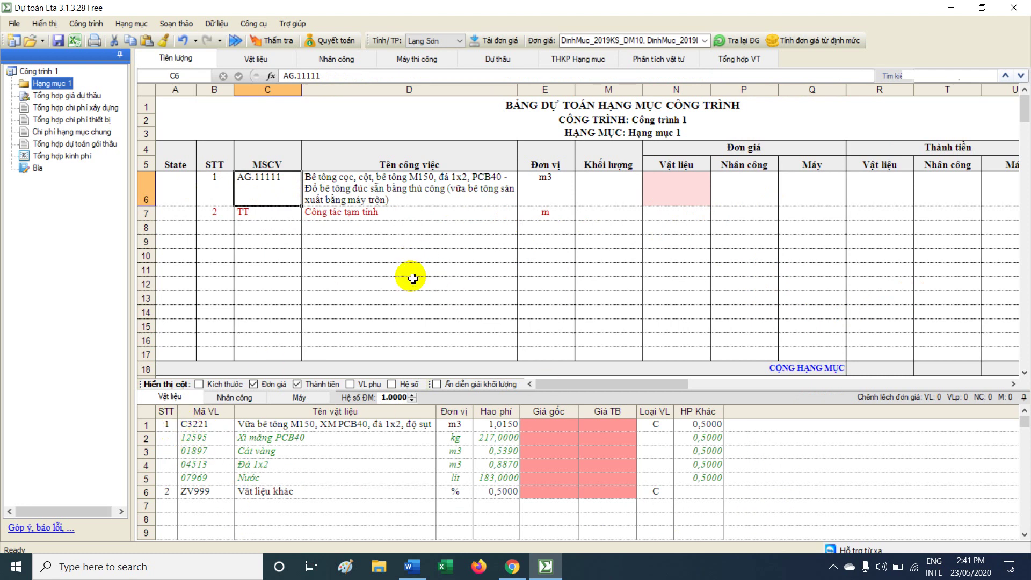
click(281, 212)
click(278, 191)
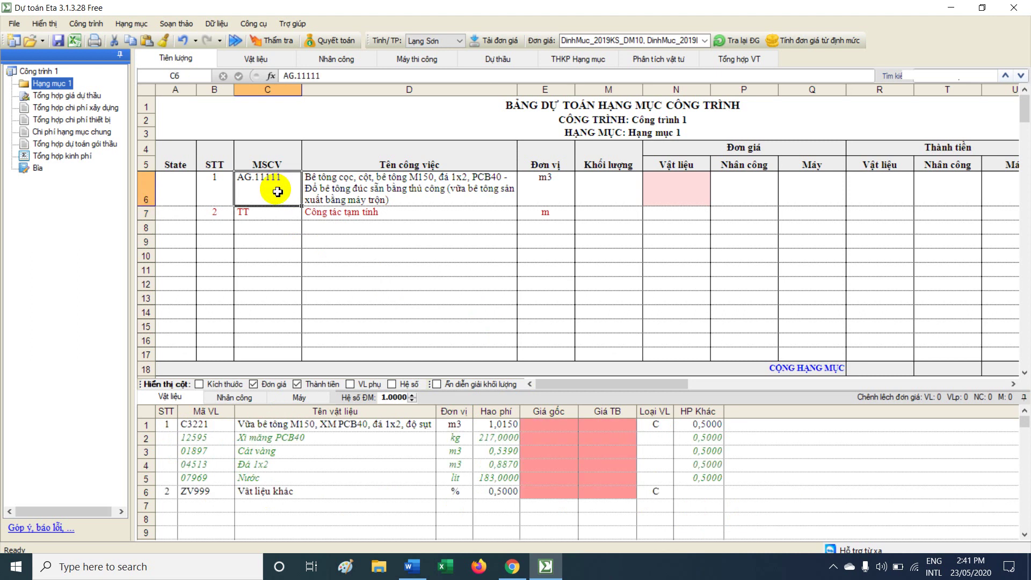
drag(200, 424, 722, 502)
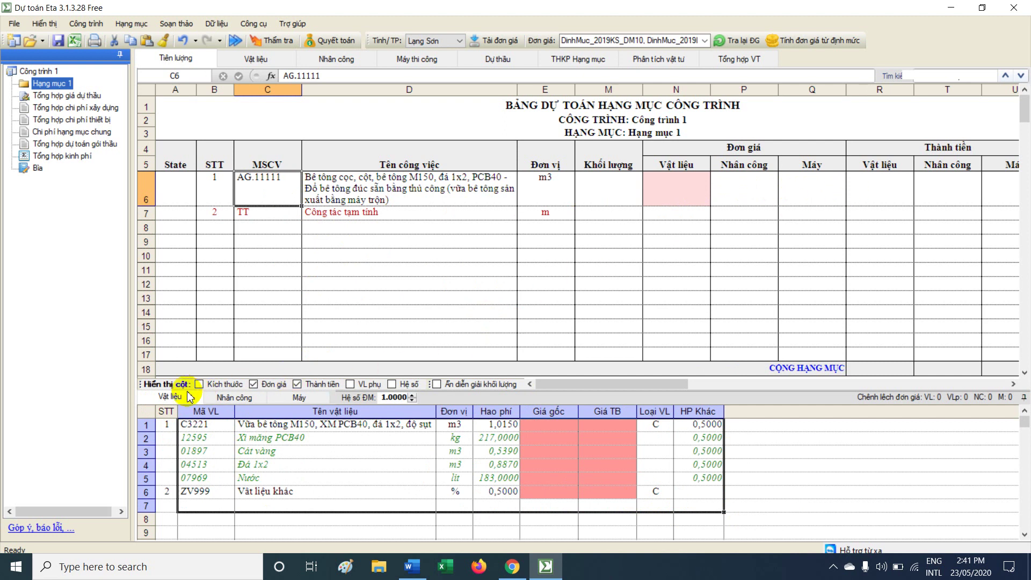
click(241, 399)
click(170, 397)
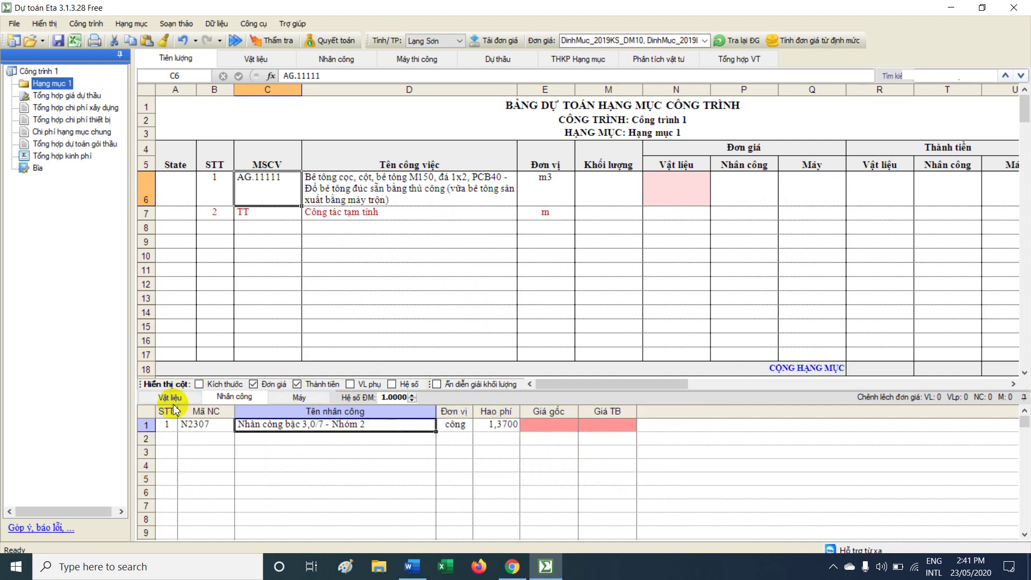
click(234, 399)
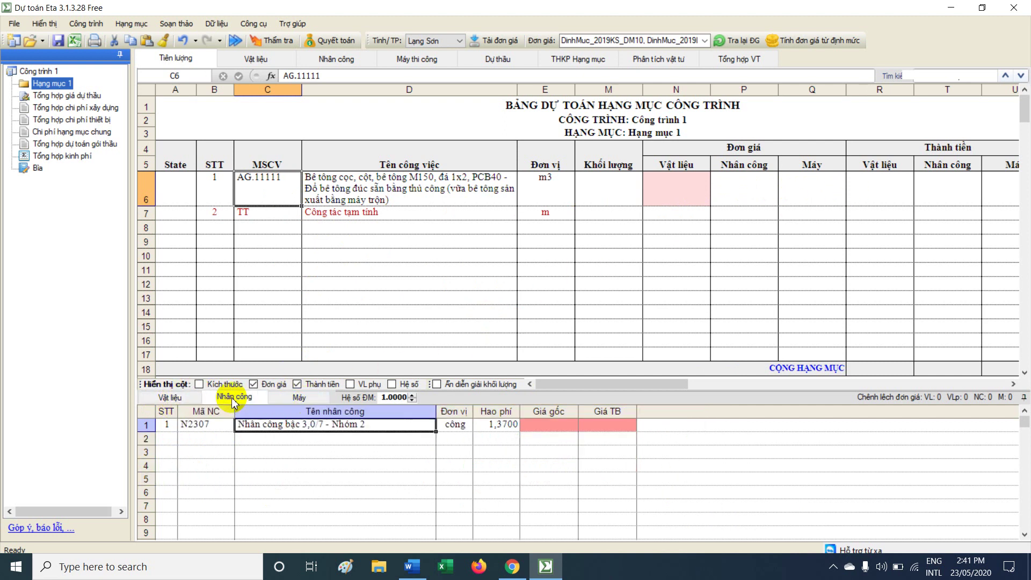
click(293, 397)
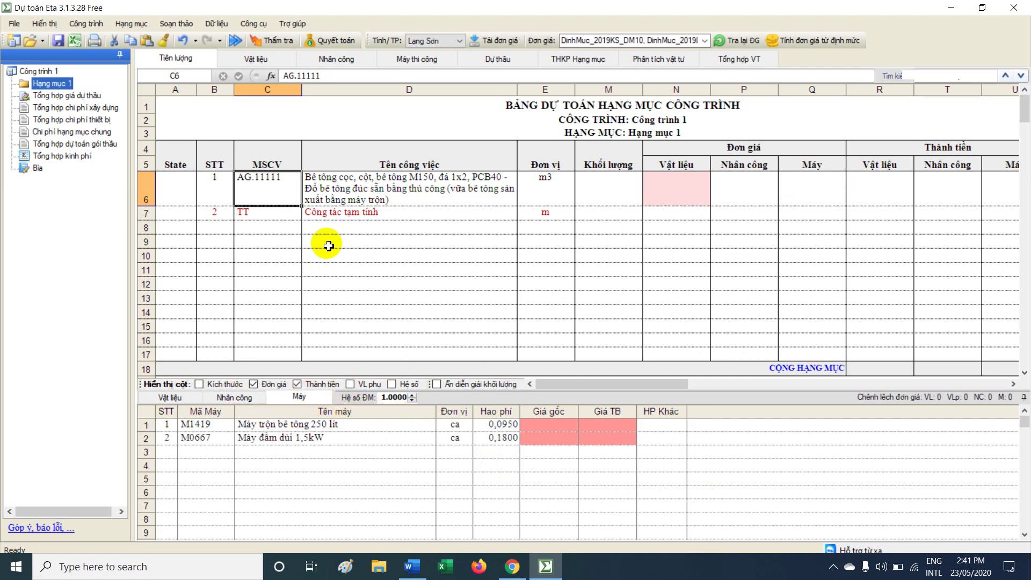
click(279, 215)
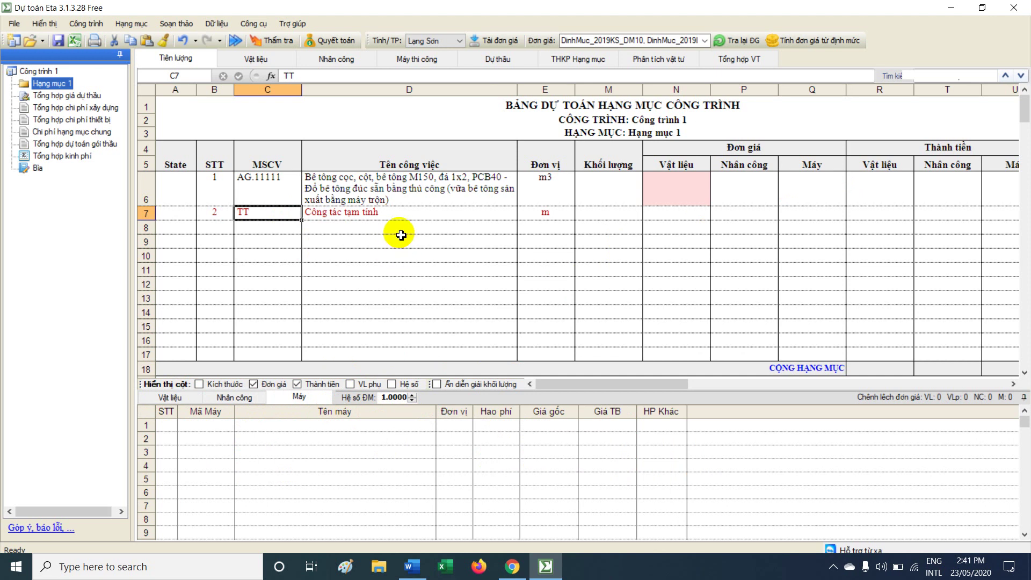
click(186, 401)
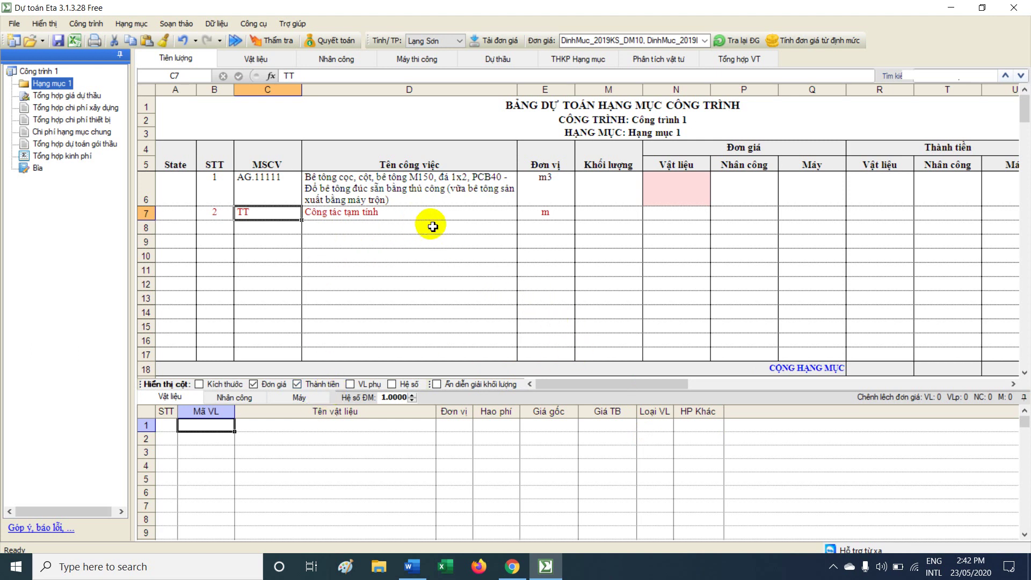
Copy the Xi măng PCB40 and Cát vàng rows from AG.11111's material breakdown into the TT item's material breakdown.
click(275, 189)
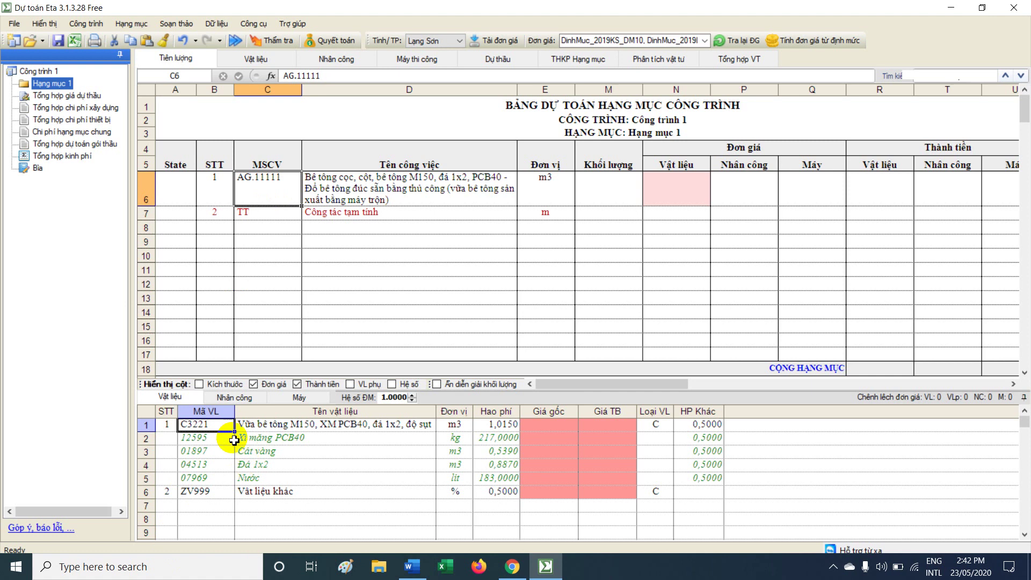
drag(196, 439, 668, 483)
click(207, 451)
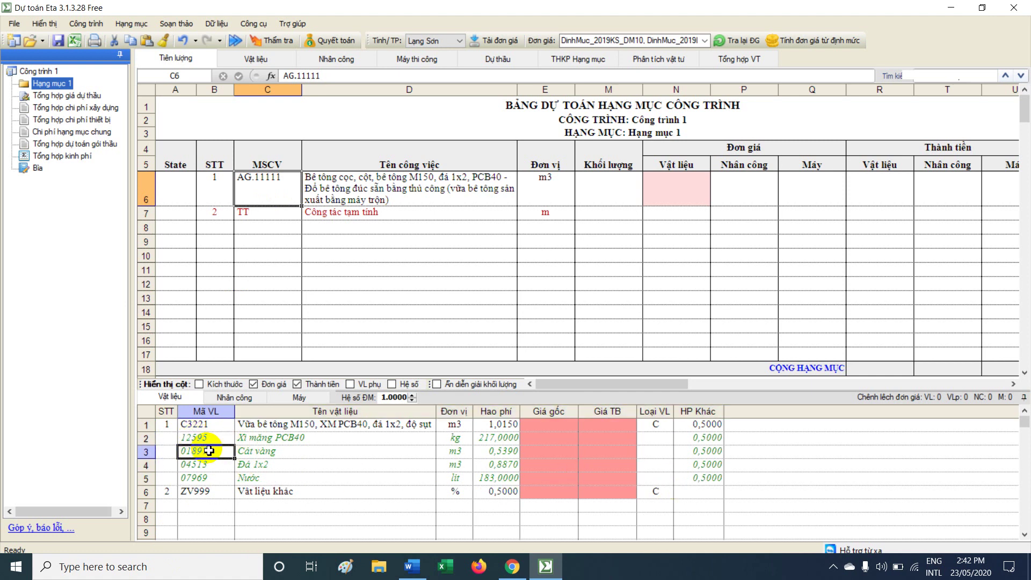
drag(146, 438, 295, 454)
right_click(302, 454)
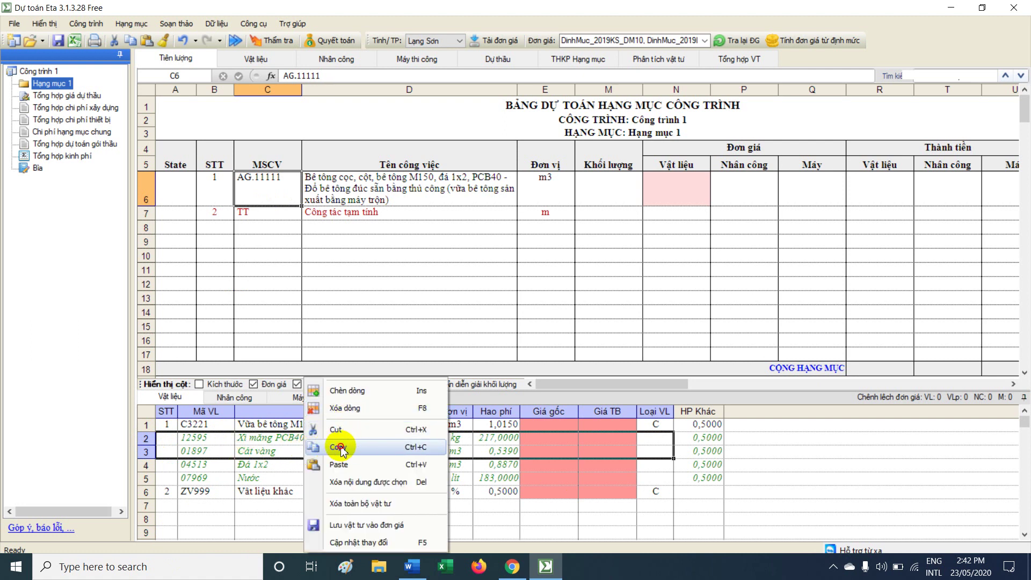
click(342, 449)
click(271, 212)
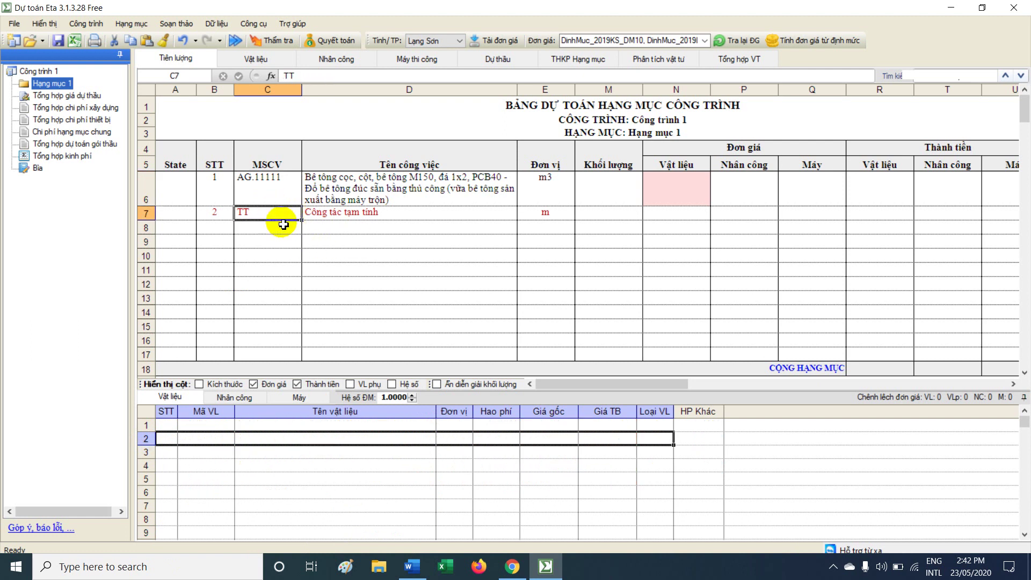
click(146, 424)
right_click(147, 424)
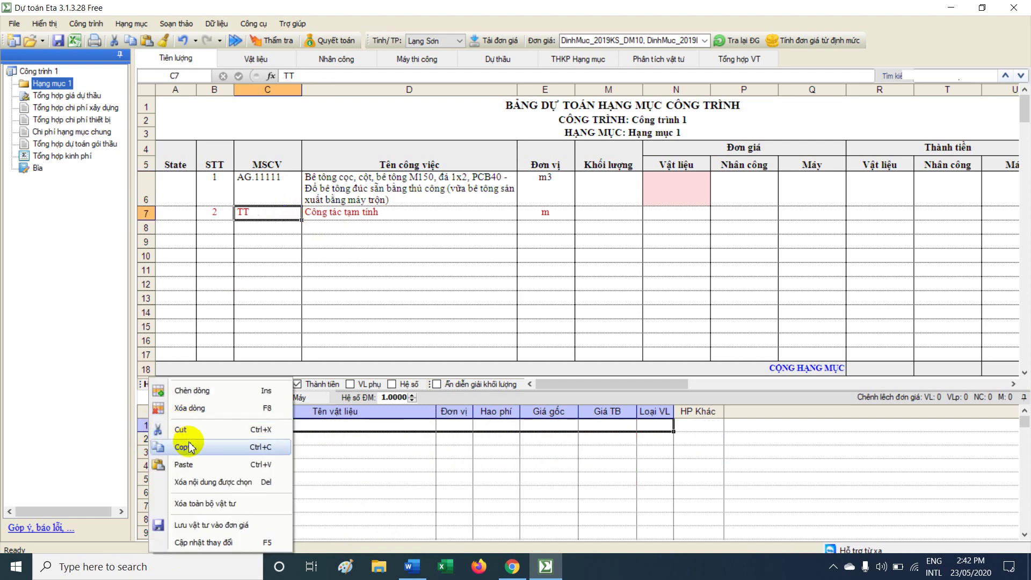
click(195, 465)
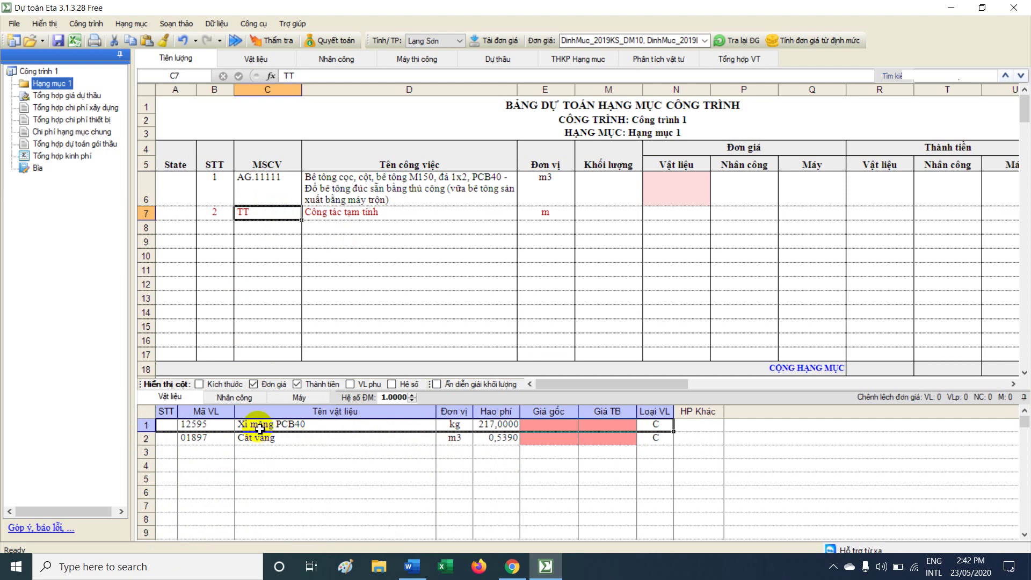
drag(184, 426, 559, 438)
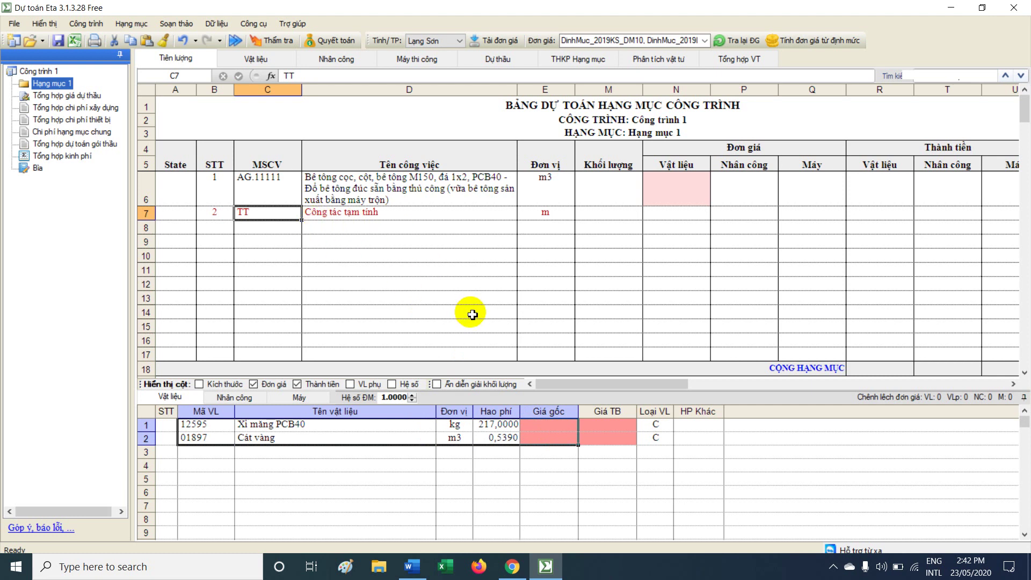
Set the TT item's material consumption to 1 for Xi măng PCB40 and 2 for Cát vàng.
click(228, 423)
click(495, 426)
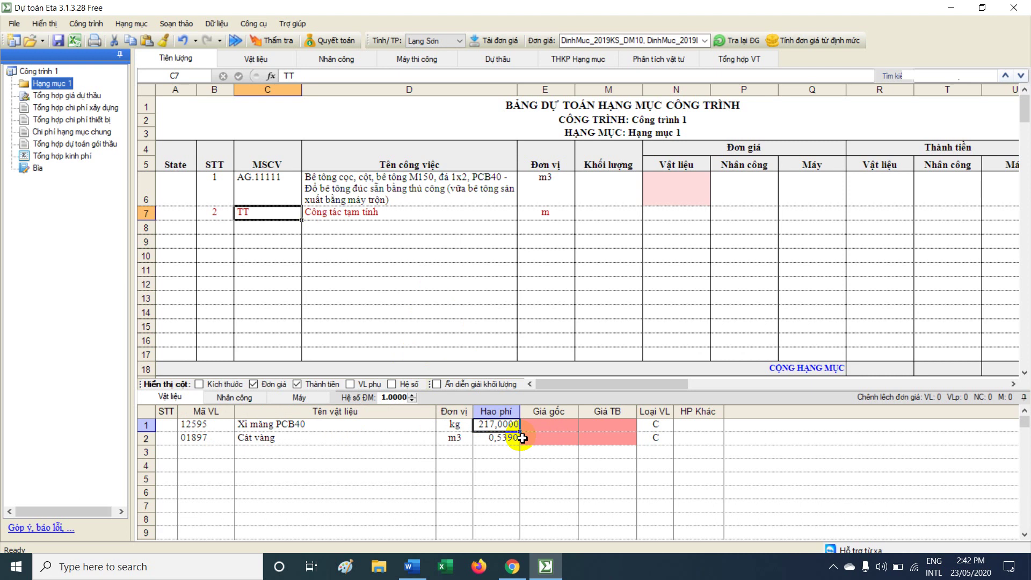
text(1)
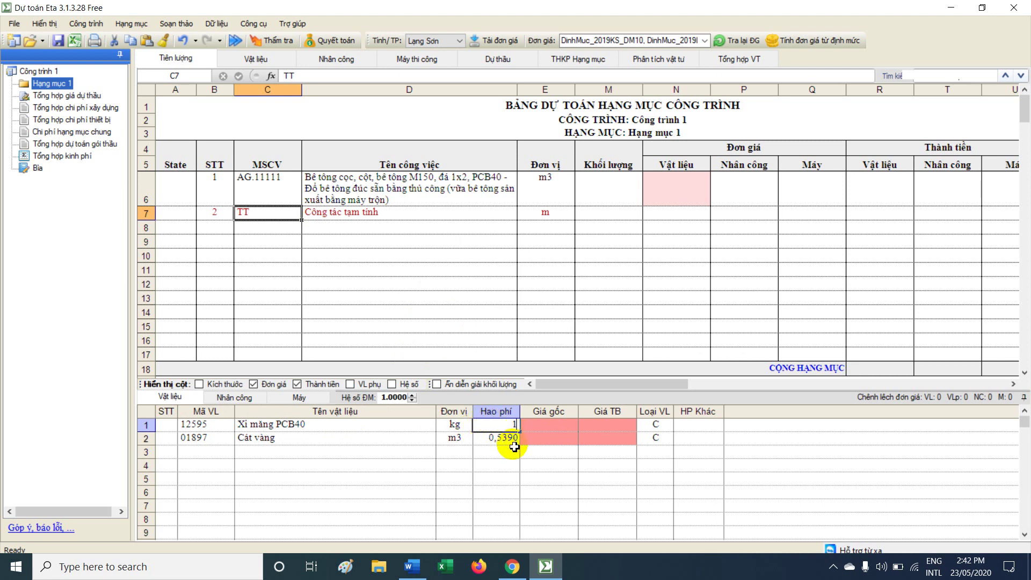
click(510, 437)
text(2)
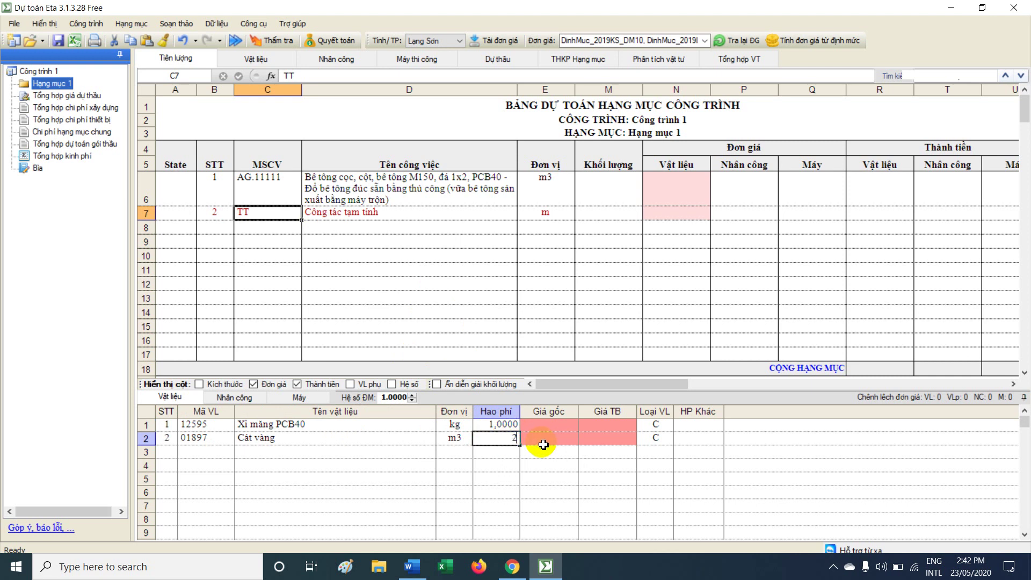
click(523, 438)
drag(502, 429, 497, 437)
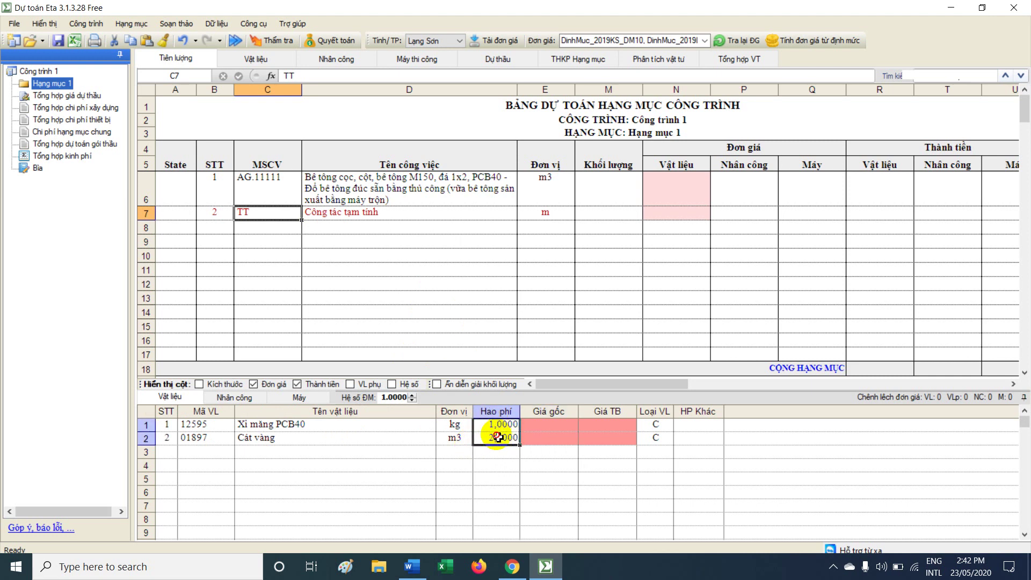
Set the base price of both Xi măng PCB40 and Cát vàng to 1234 and check the TT item's material unit price.
click(575, 428)
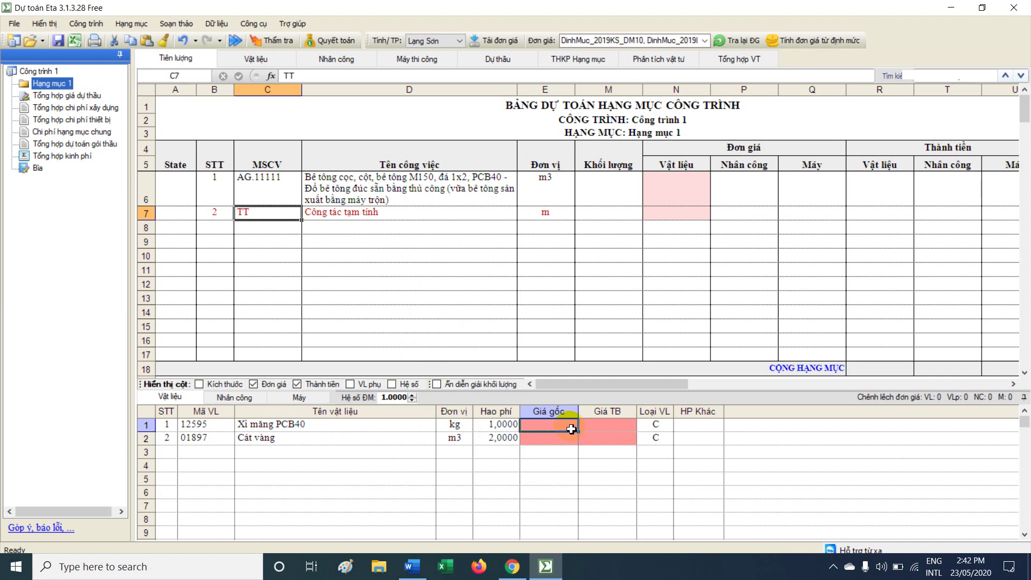
text(1234)
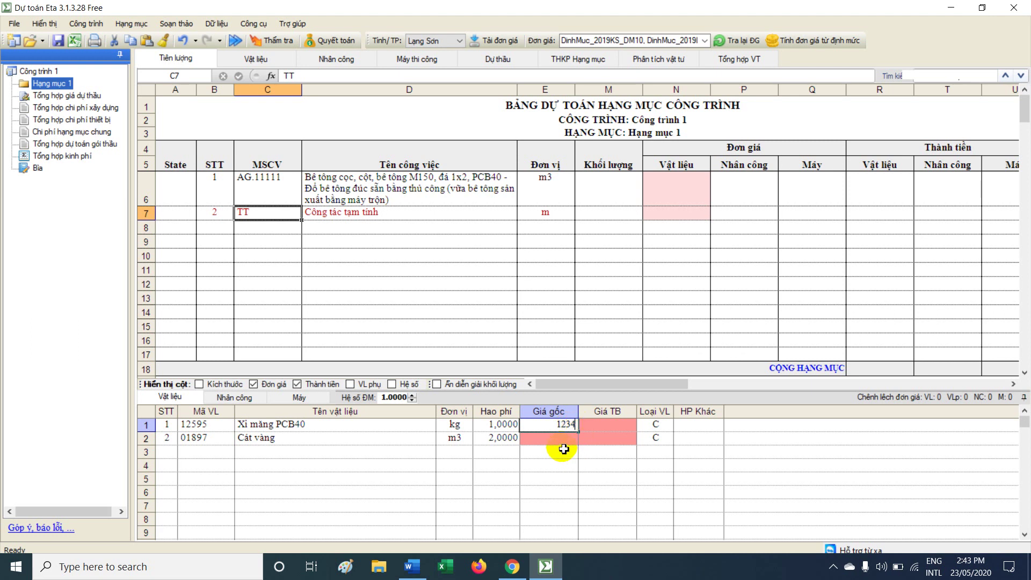
click(564, 442)
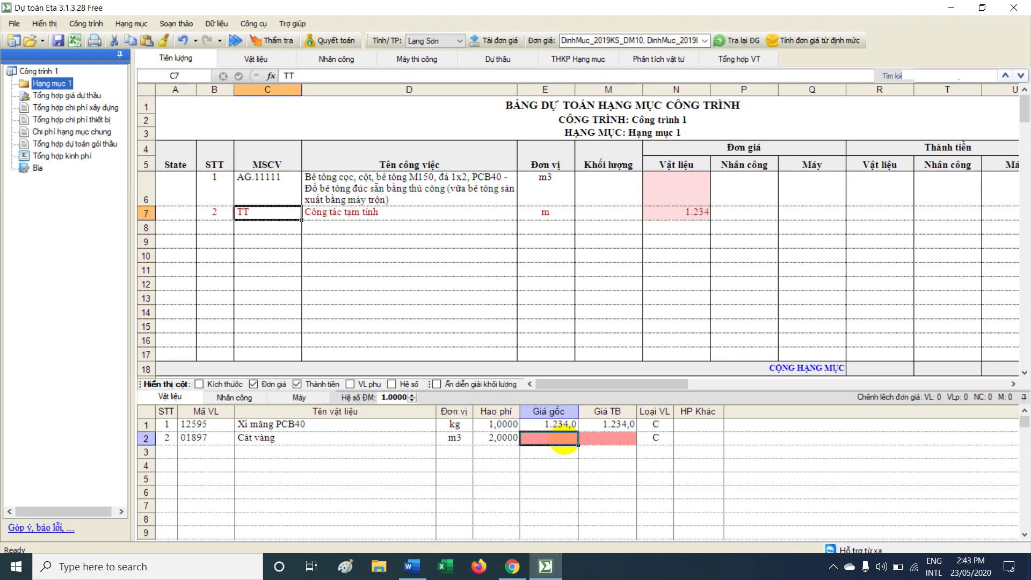
text(1234)
click(408, 426)
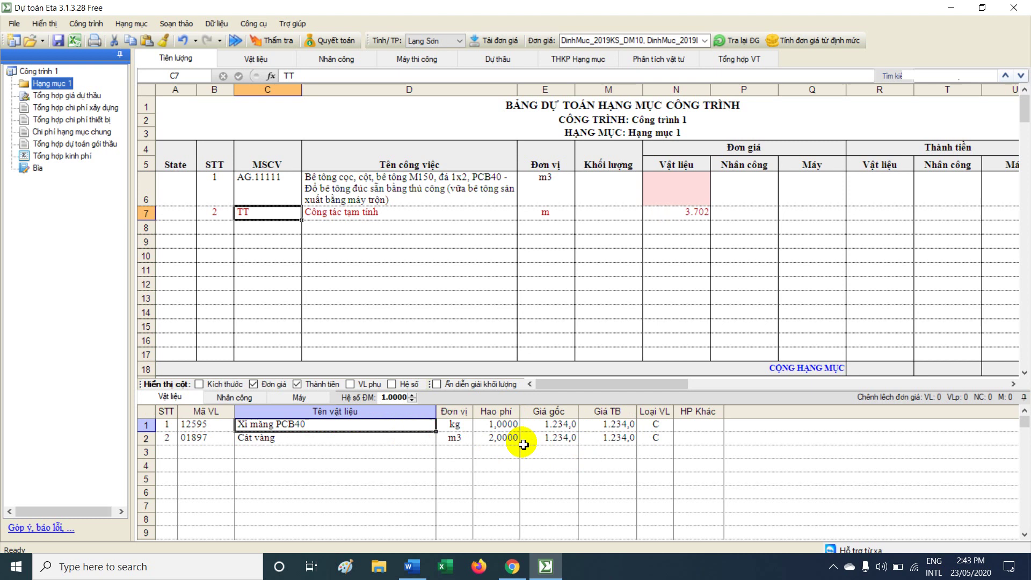
drag(196, 424, 639, 452)
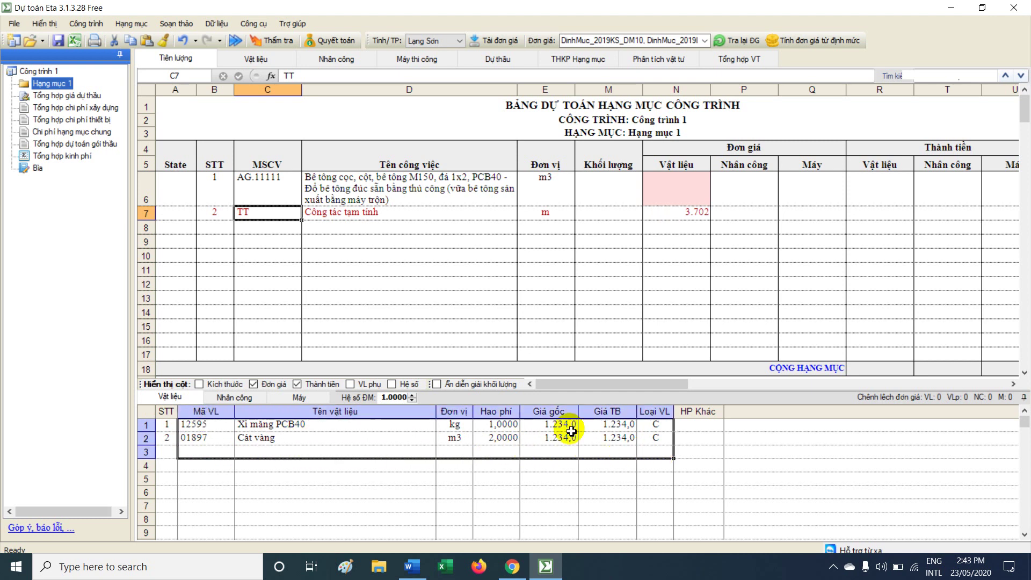
click(243, 428)
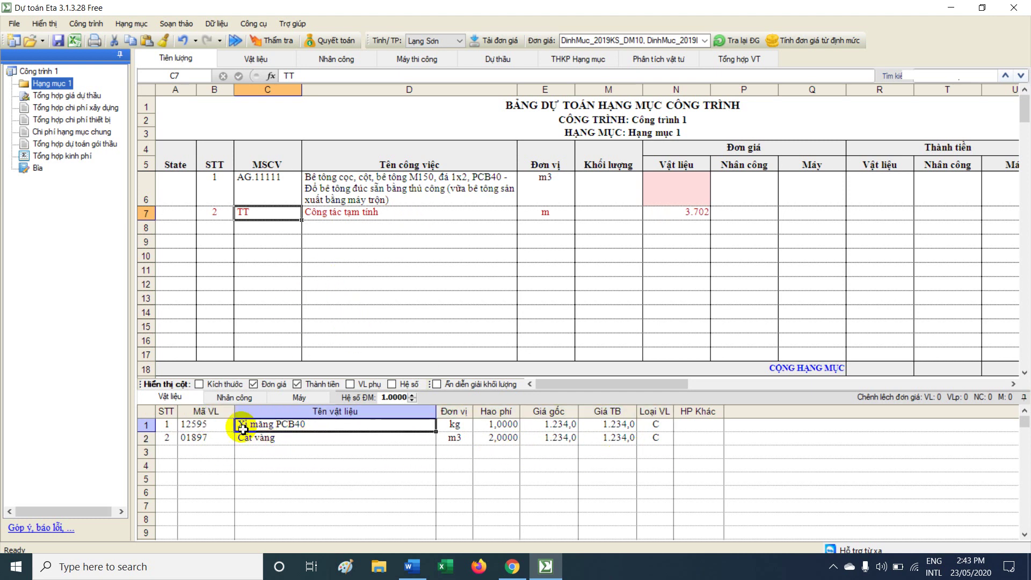
click(692, 218)
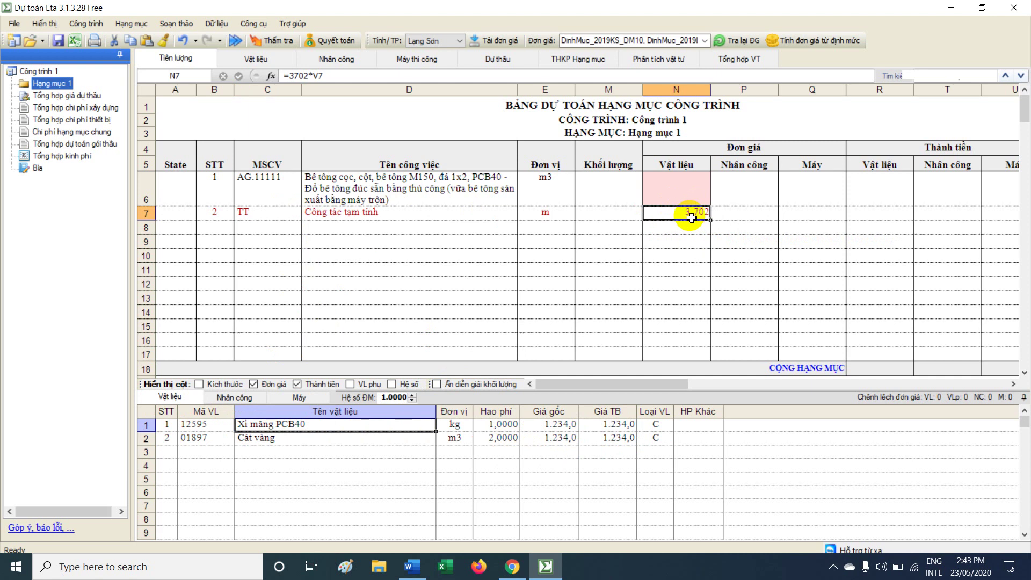
Add a material row with code 12345 and name Nokia to the TT item's material breakdown.
click(282, 216)
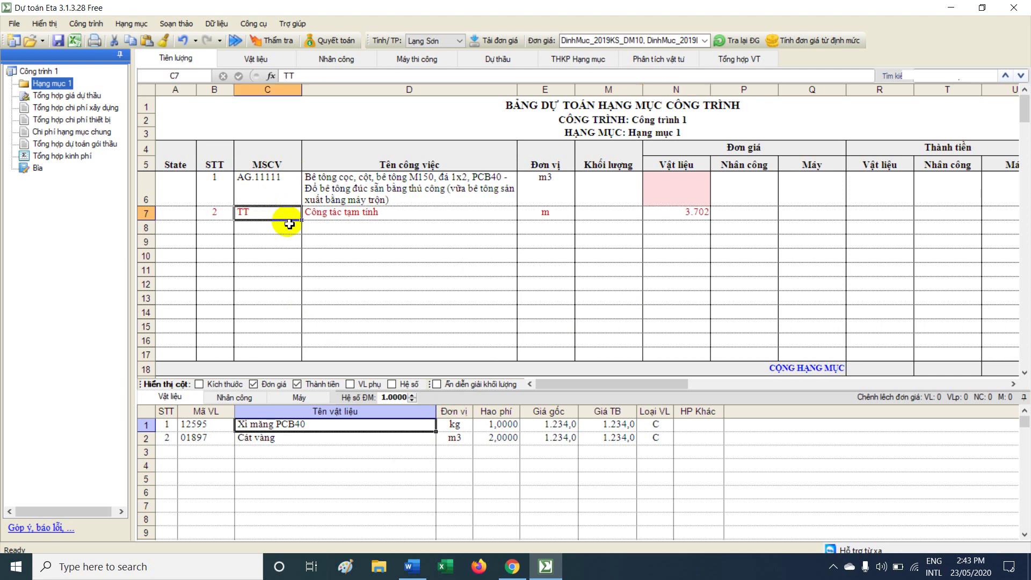
click(301, 193)
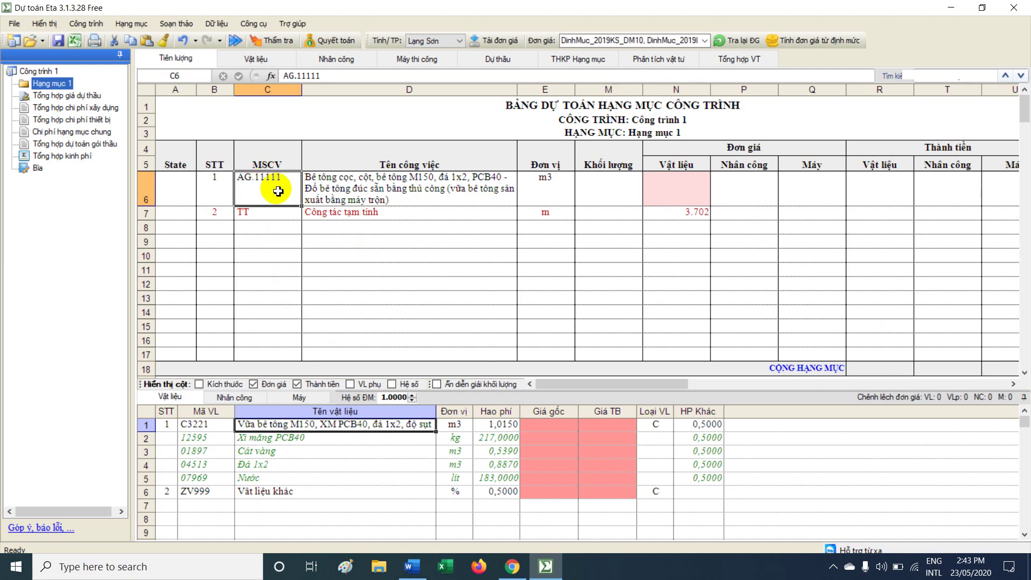
click(277, 212)
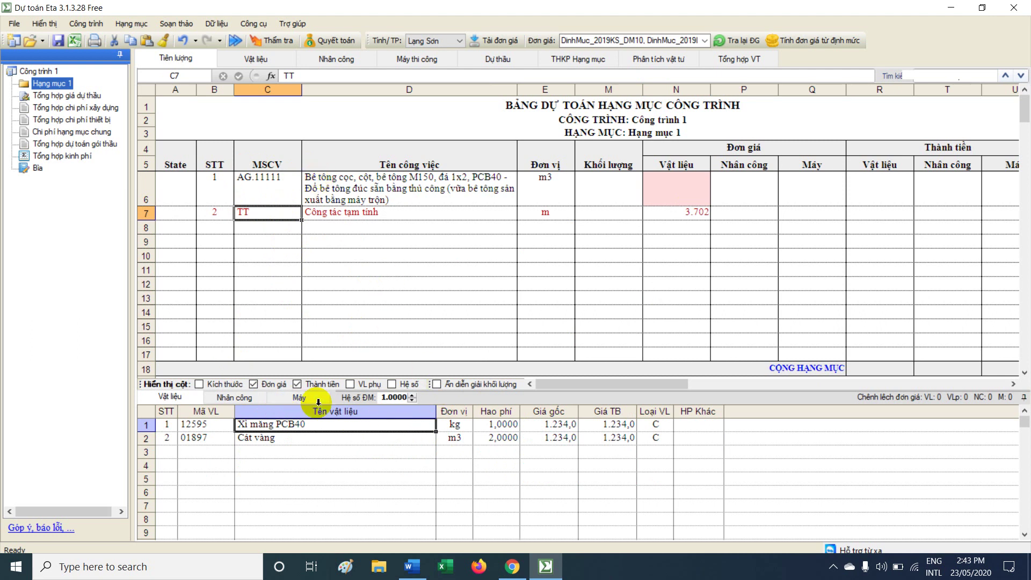
click(212, 452)
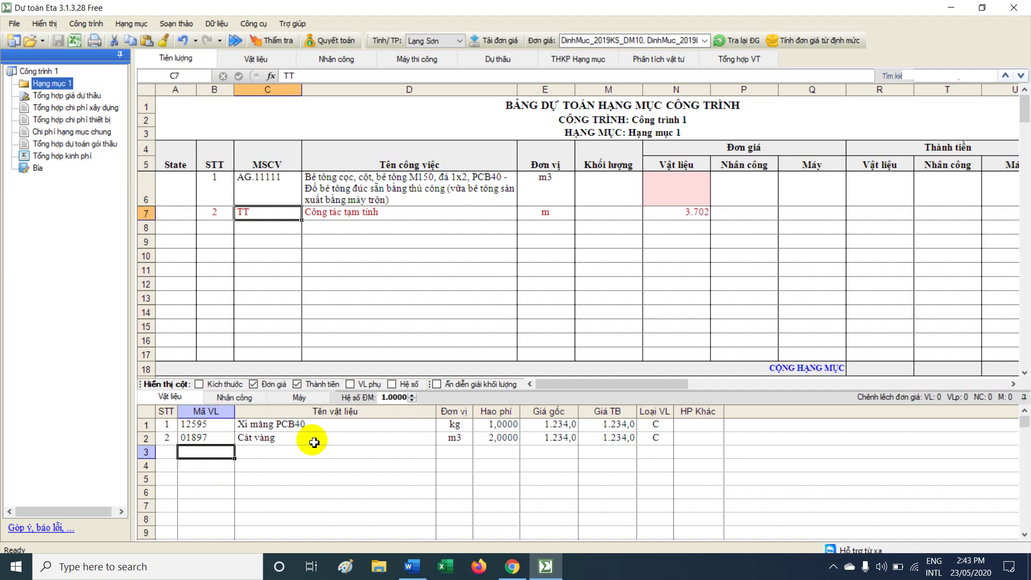
text(12345)
double_click(208, 451)
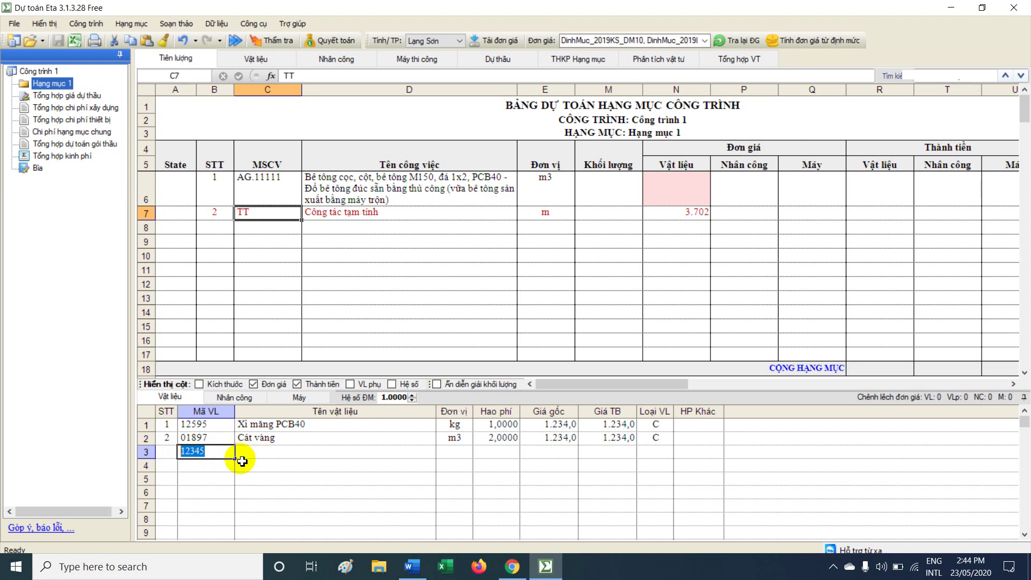
key(Return)
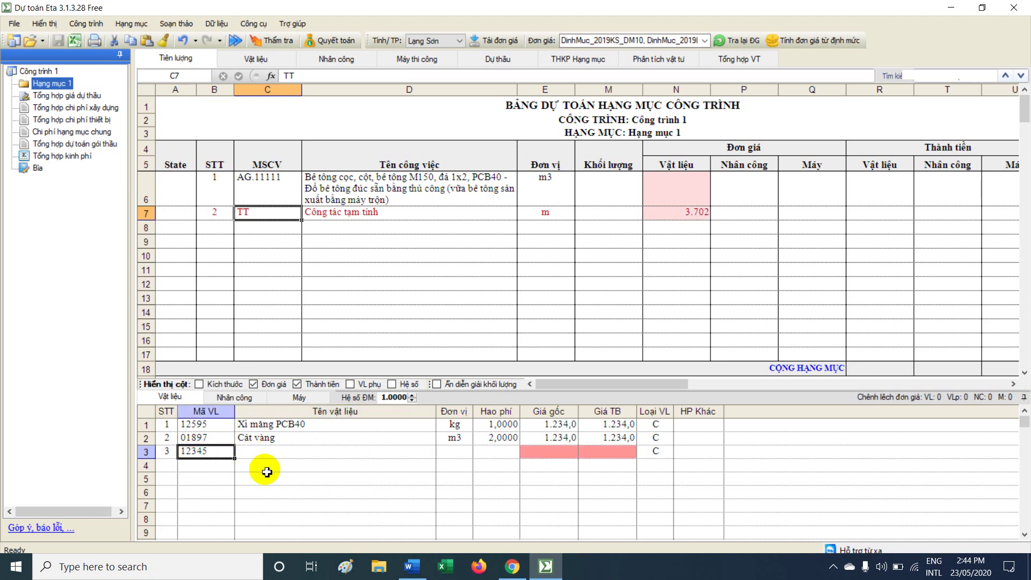
click(301, 451)
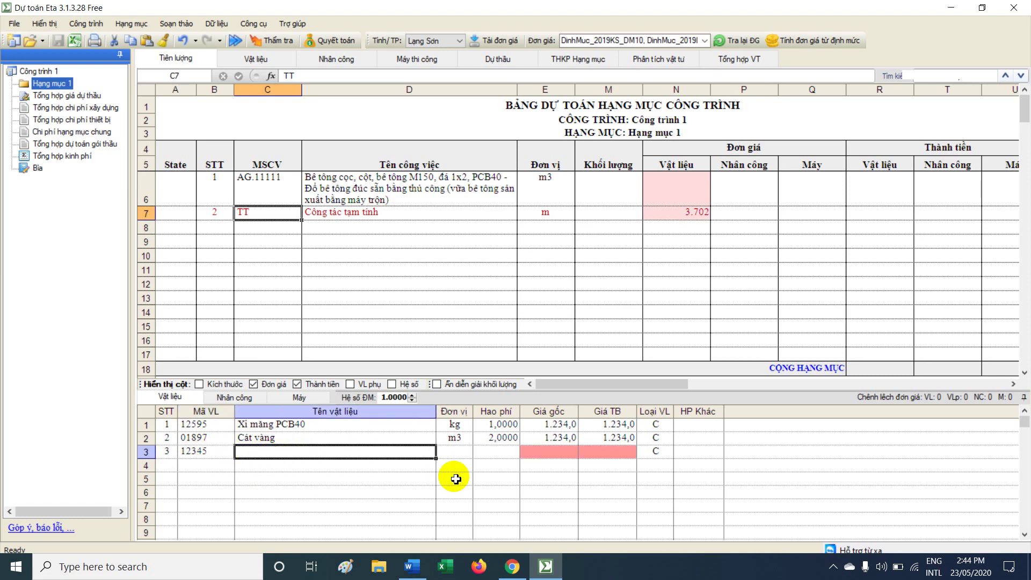
text(Nokia)
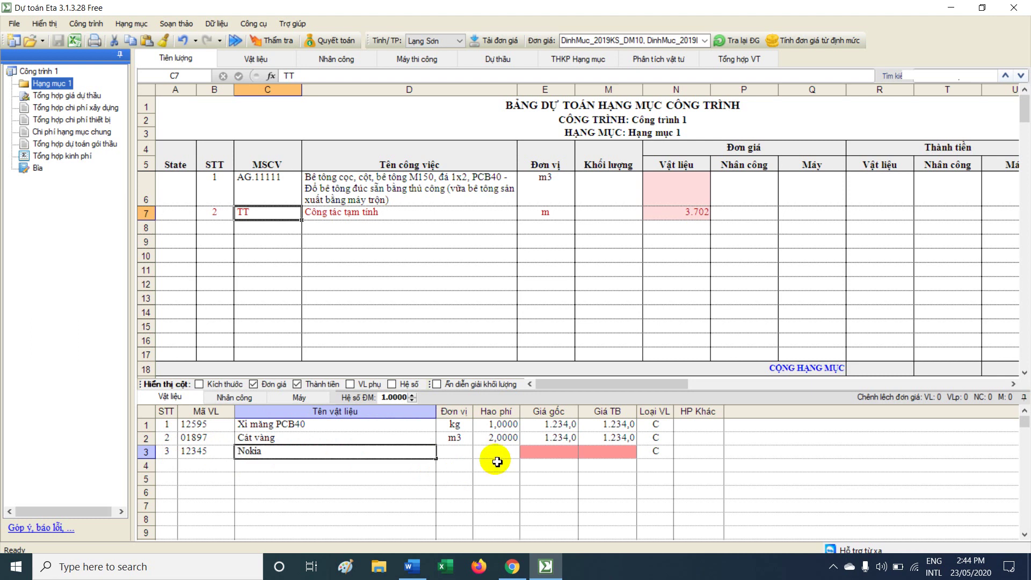
Set the Nokia material's unit to c, its consumption to 3 and its base price to 2222.
click(466, 453)
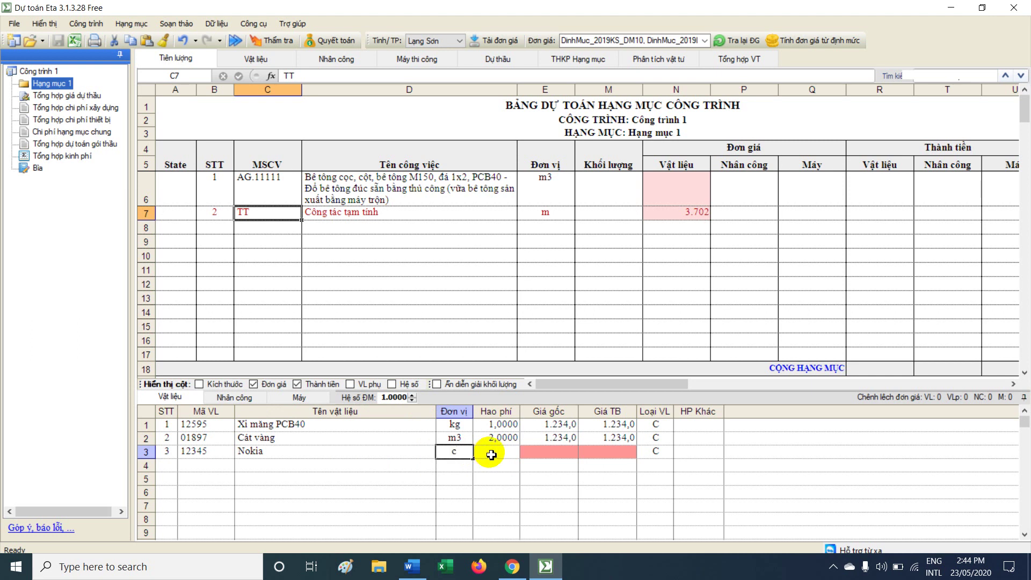
click(490, 454)
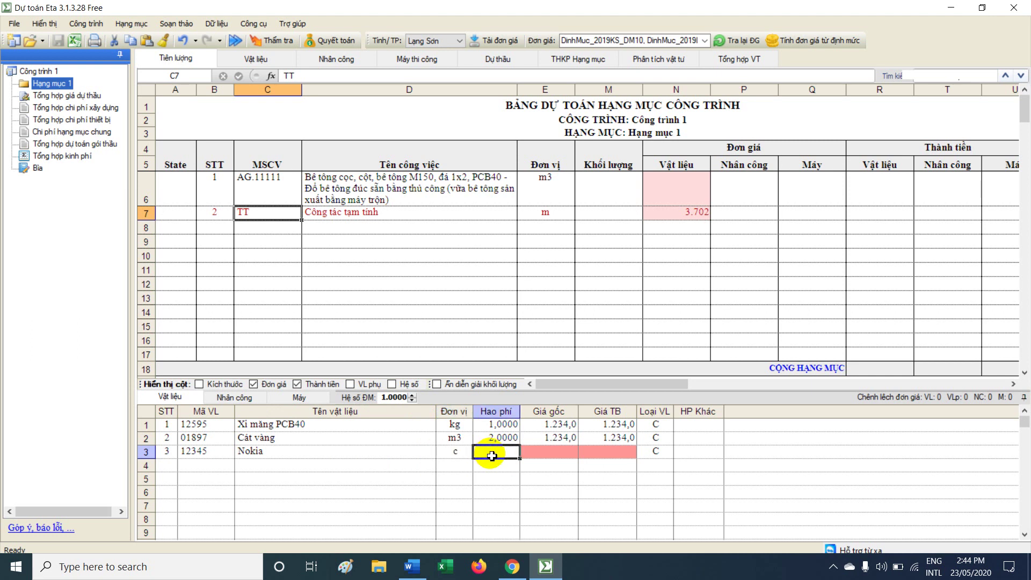
click(469, 454)
click(507, 456)
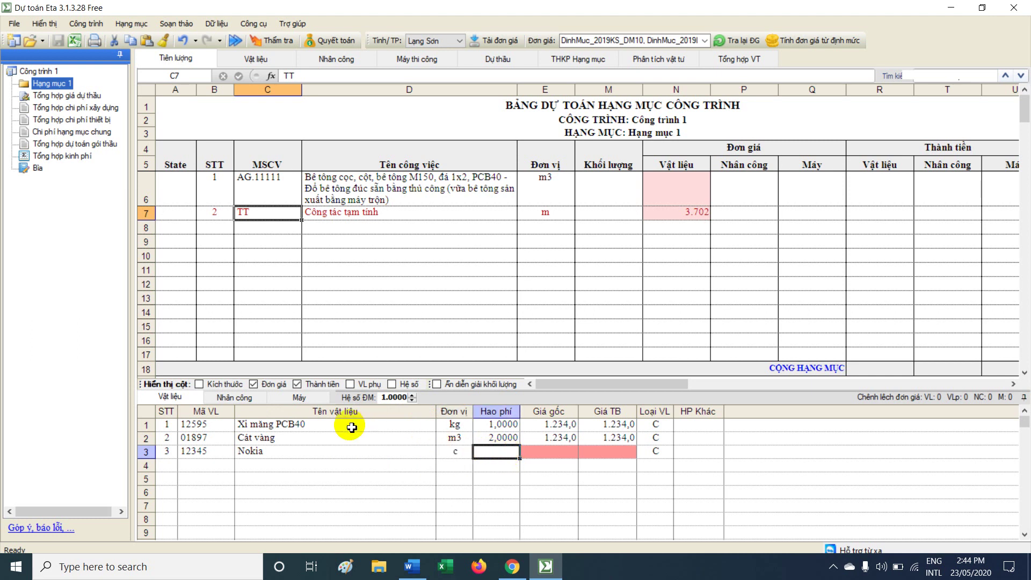
text(3)
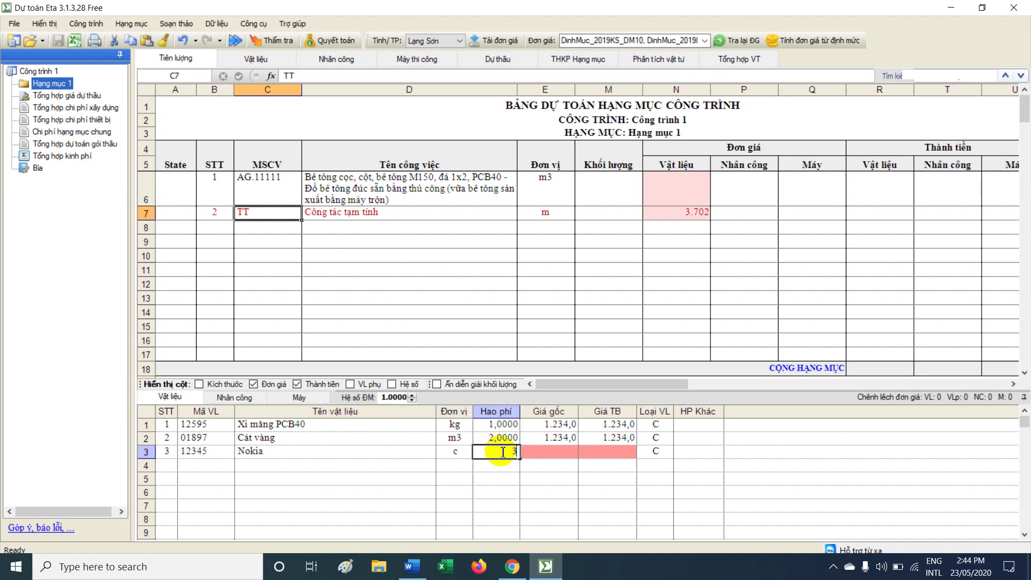
key(Return)
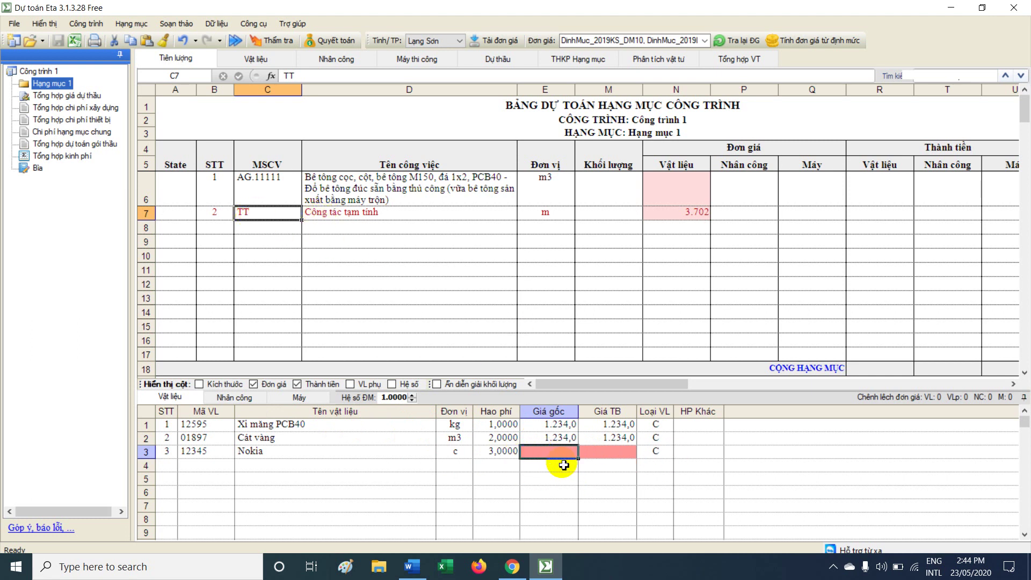
text(2222)
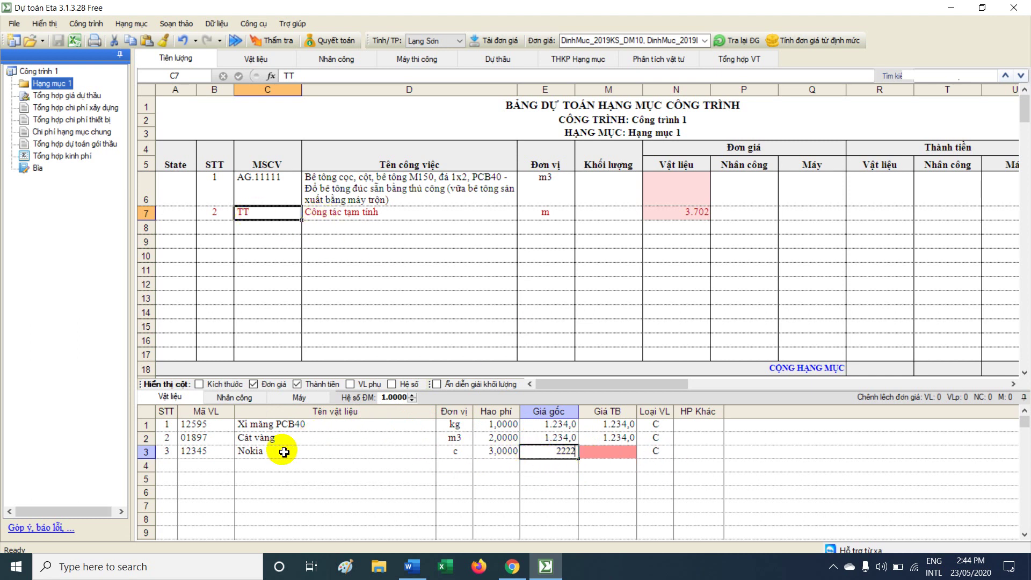
double_click(567, 451)
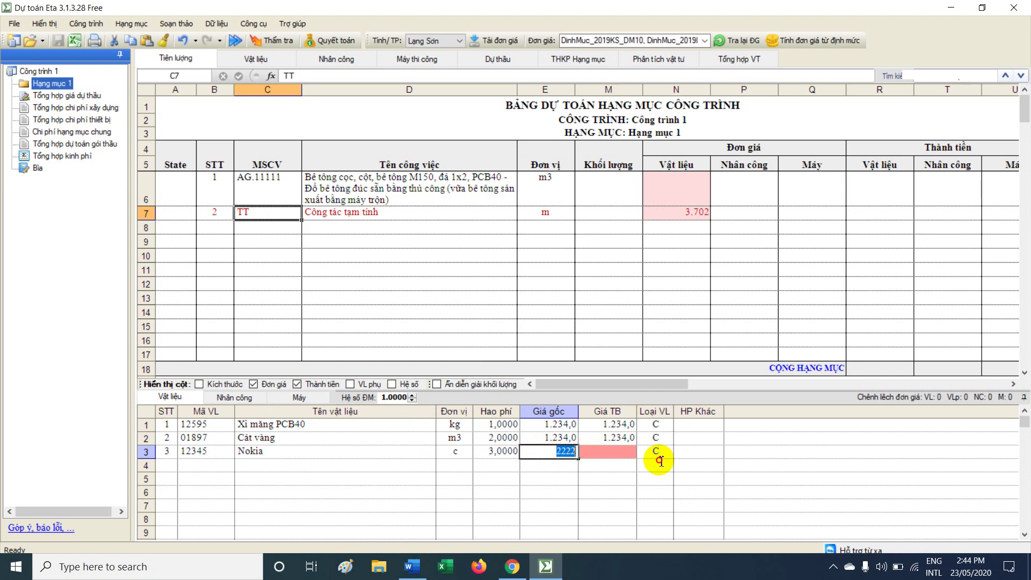
click(622, 456)
Examine how the TT item's three material rows make up its material unit price, and compare them with the AG.11111 breakdown.
click(361, 215)
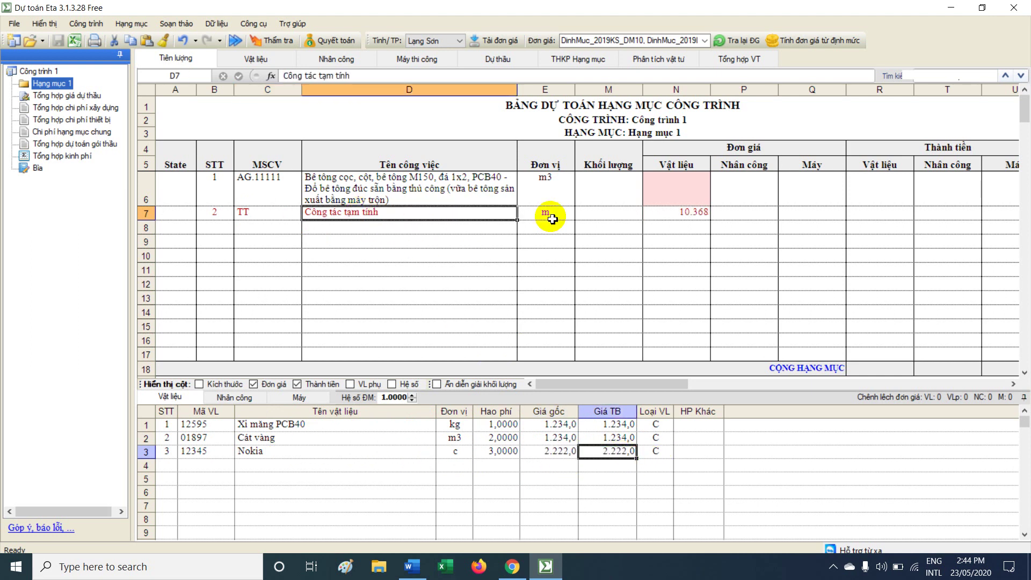
click(691, 212)
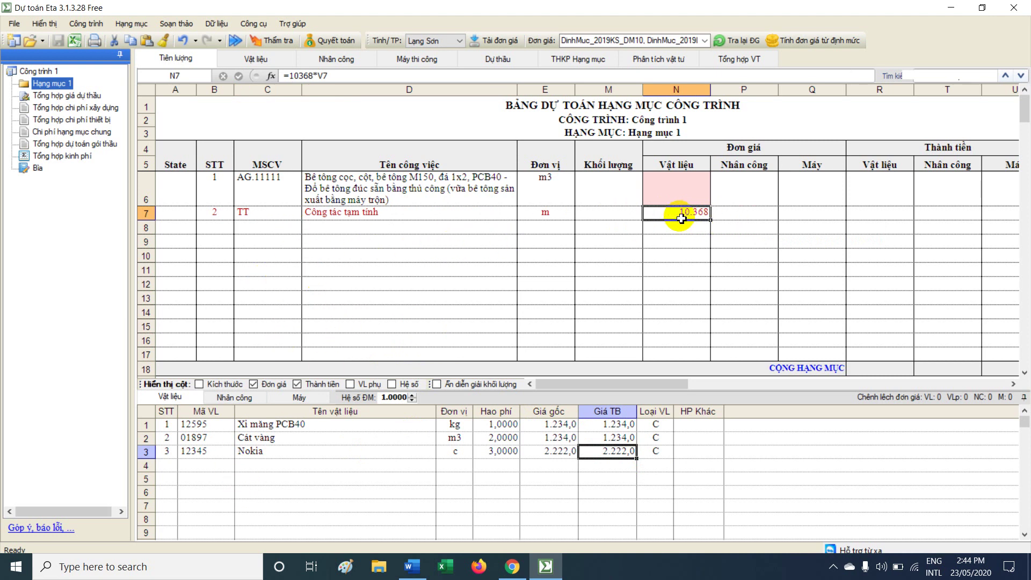
drag(201, 424, 657, 452)
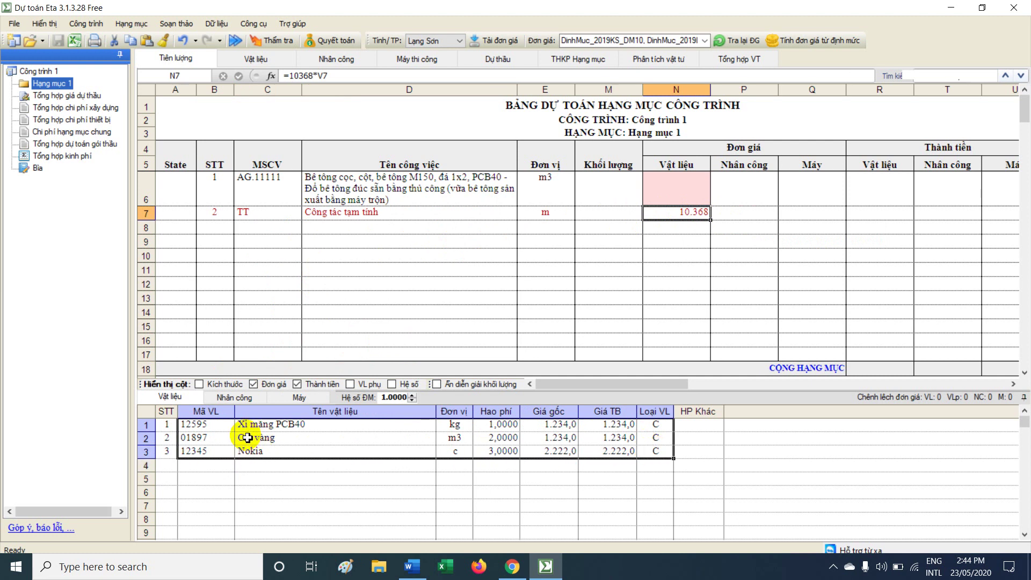
click(279, 425)
drag(500, 424, 502, 437)
drag(259, 437, 473, 452)
click(473, 452)
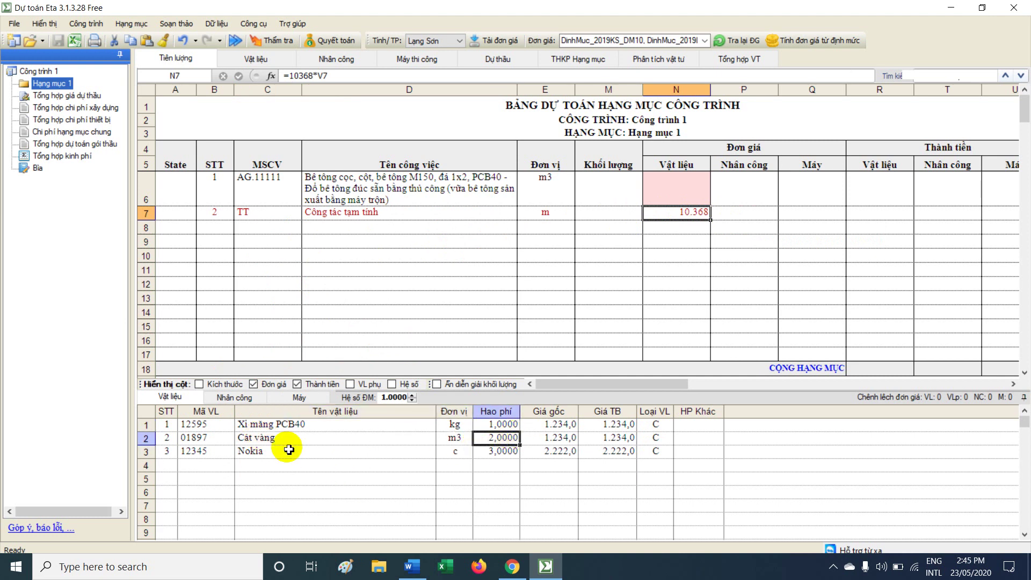
drag(241, 438, 526, 453)
click(493, 456)
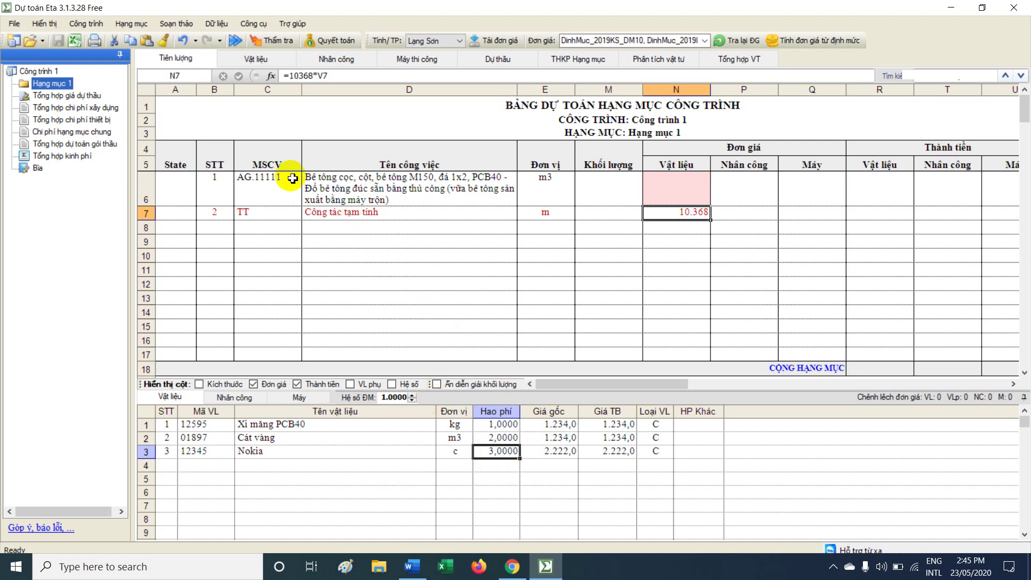
click(280, 192)
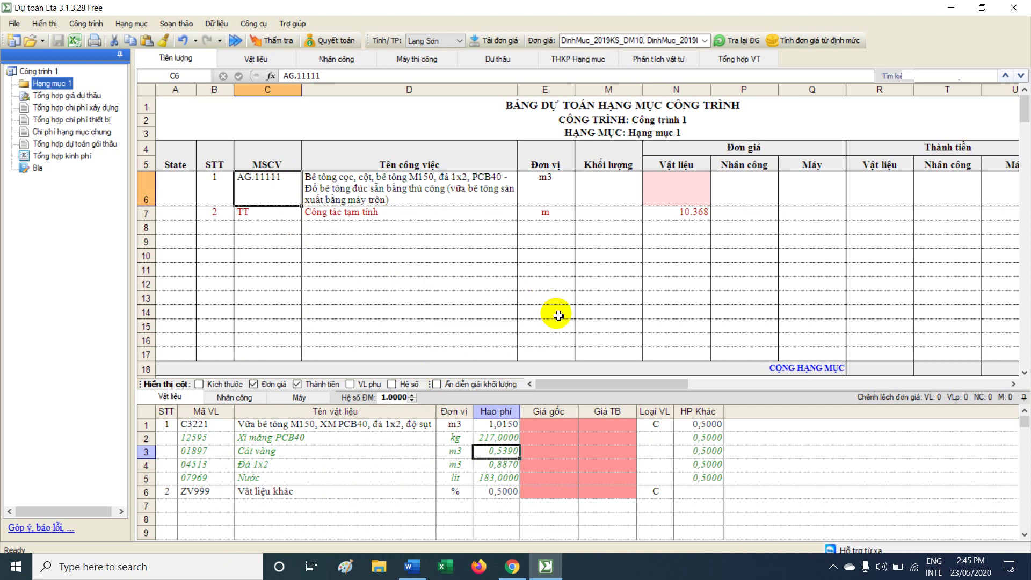
click(271, 213)
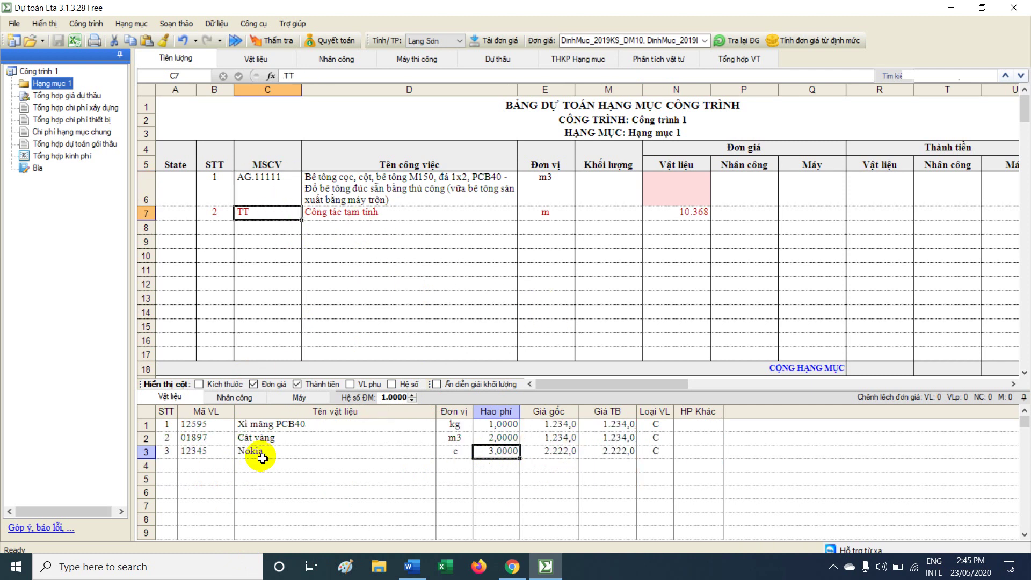
click(206, 454)
drag(269, 454, 668, 451)
click(490, 452)
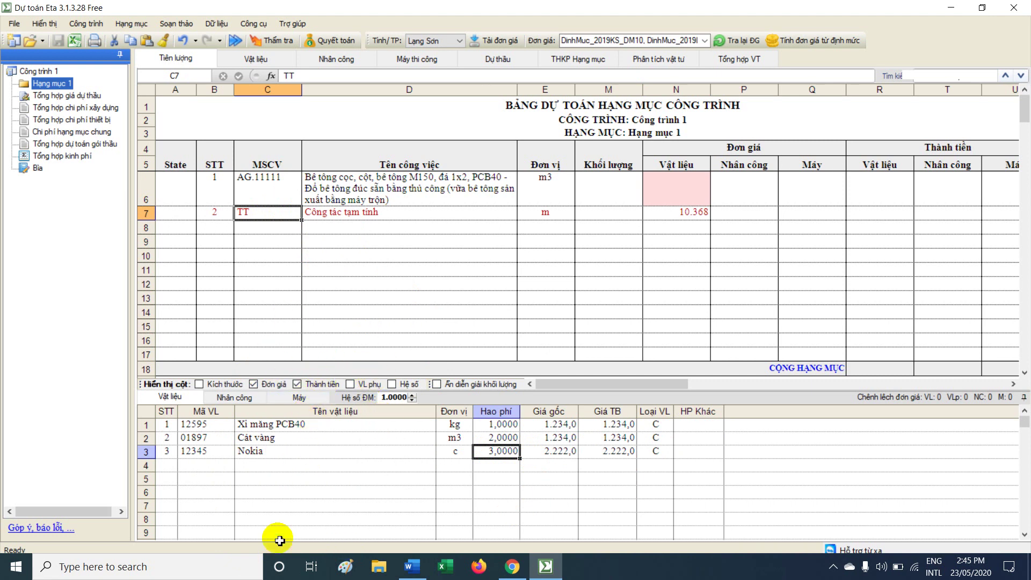
Browse the material lookup list from the empty fourth row, close it without picking anything, and review the TT item's material rows and unit price.
click(206, 467)
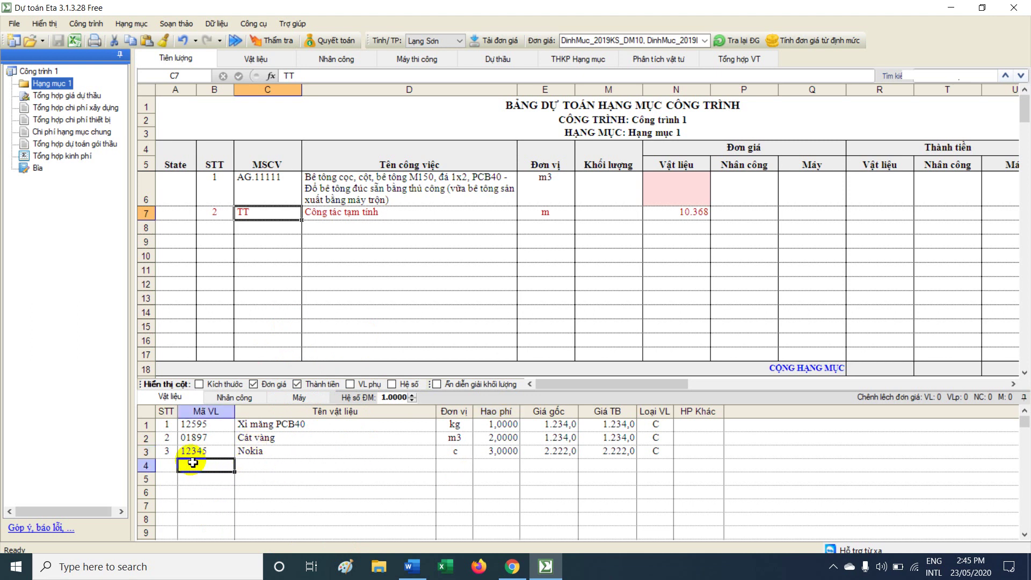
double_click(213, 467)
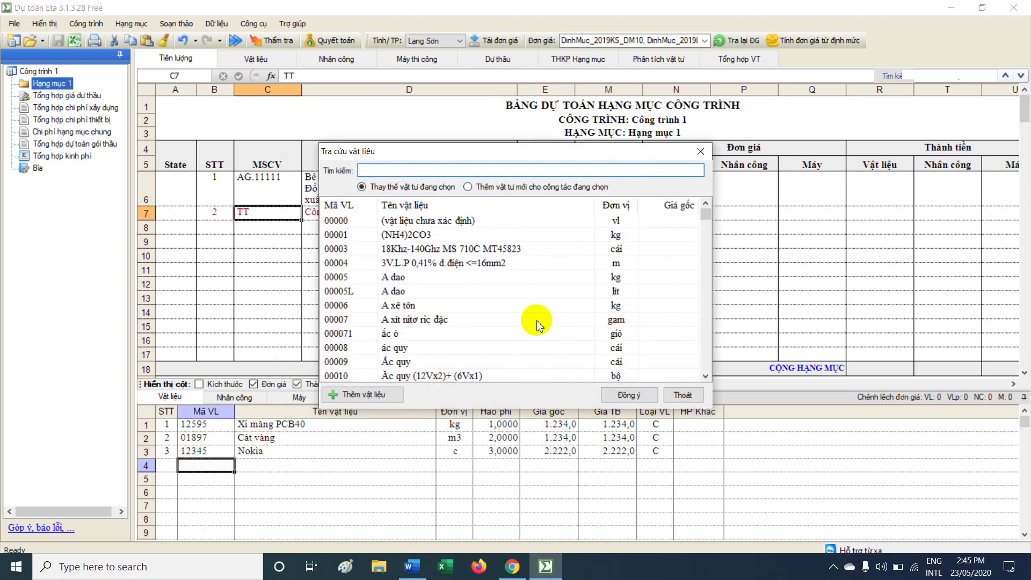
click(425, 263)
scroll(443, 288, down, 20)
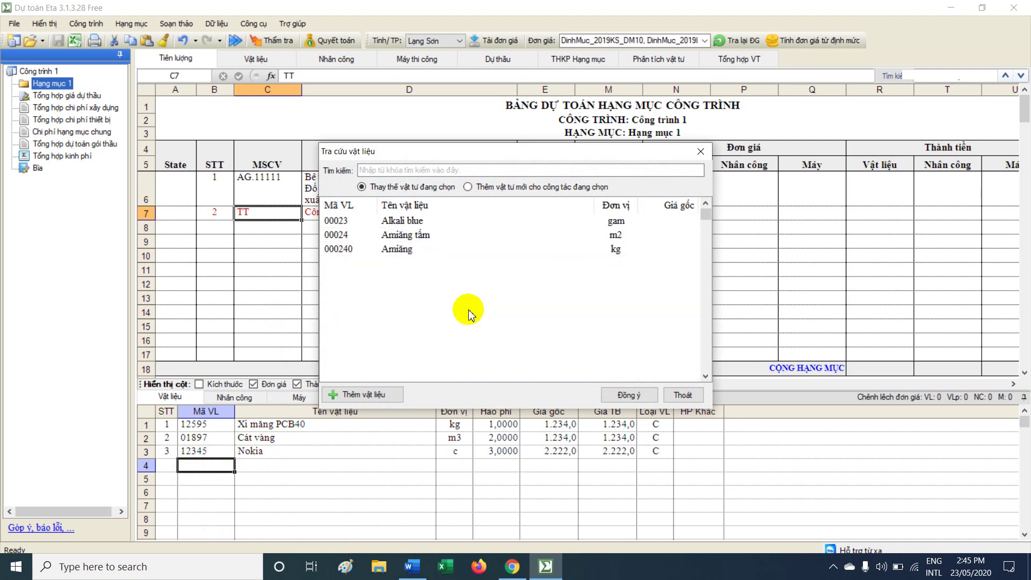
scroll(500, 321, down, 20)
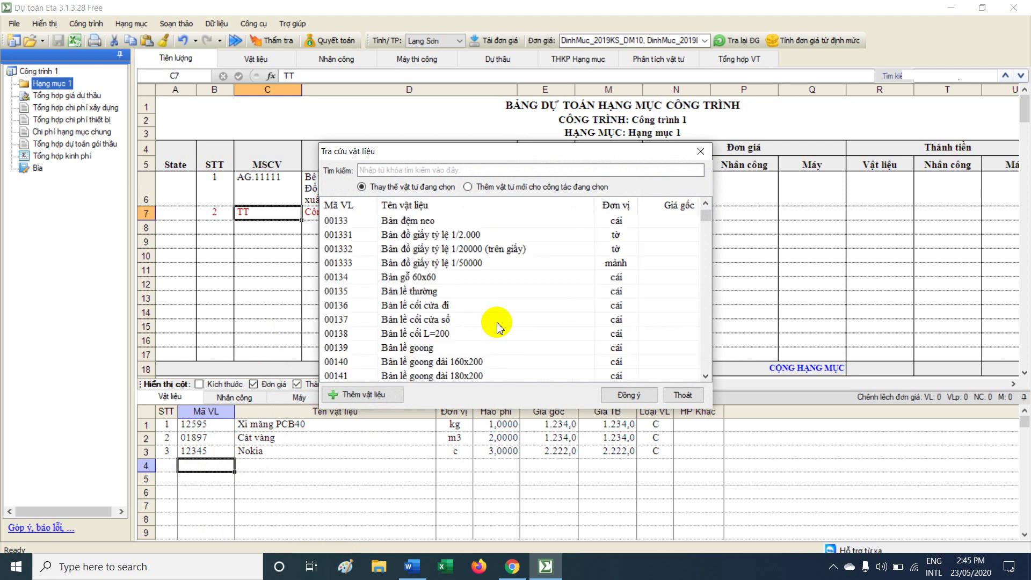
scroll(507, 322, down, 4)
click(410, 170)
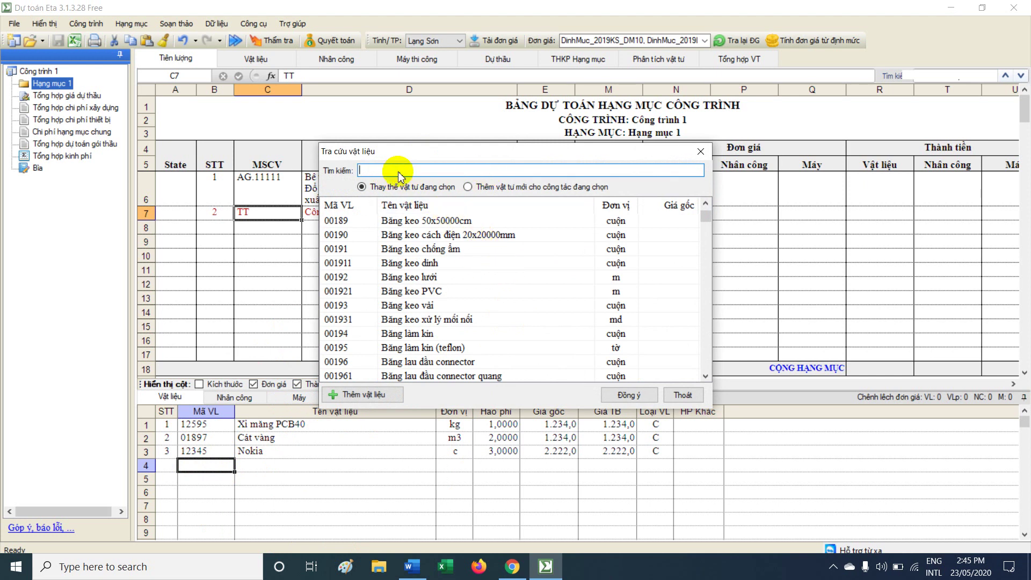
click(683, 395)
drag(196, 424, 648, 451)
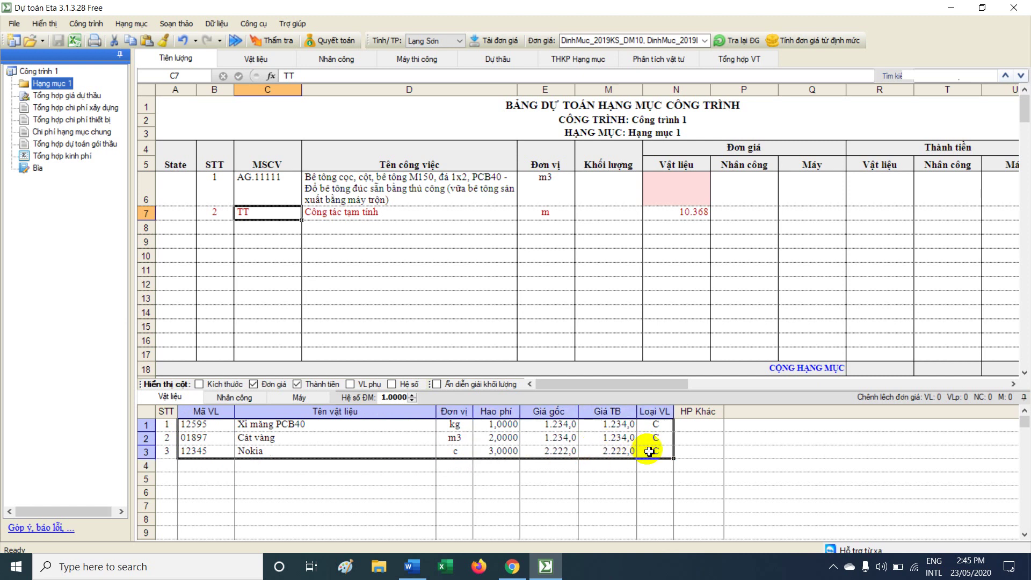
click(692, 215)
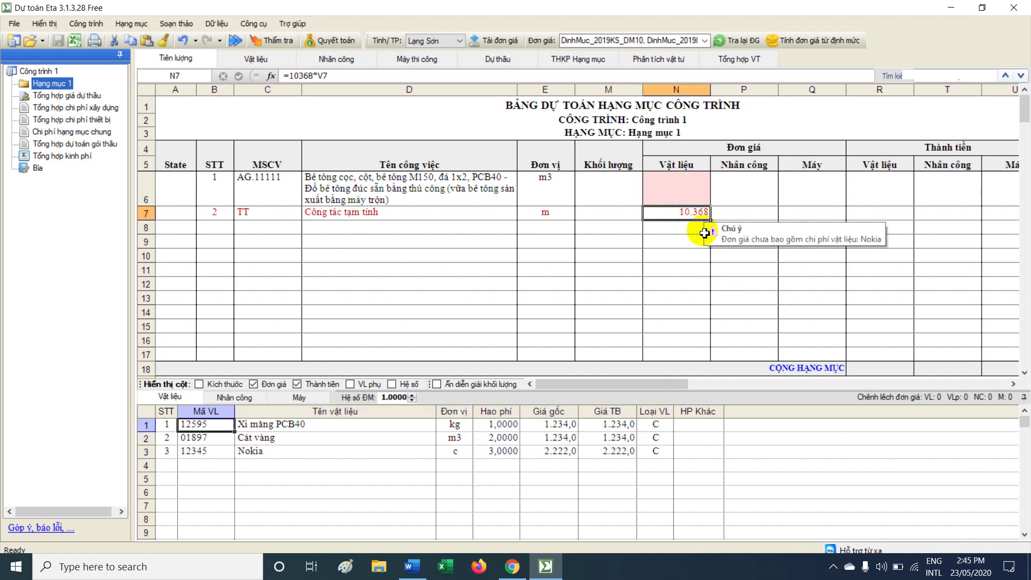
drag(206, 438, 696, 454)
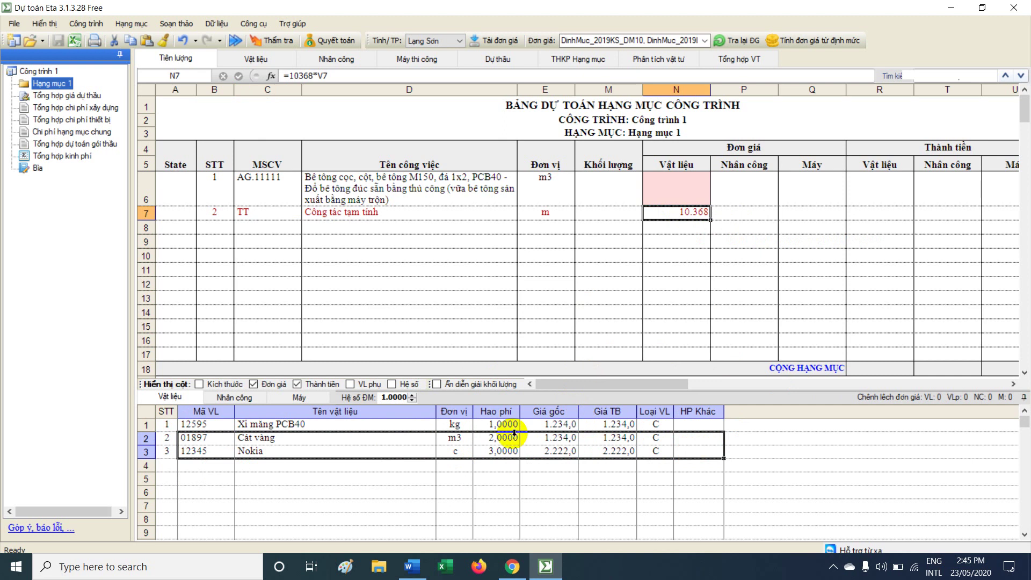
Browse the labour lookup list from the TT item's empty labour breakdown and close it without picking anything.
click(232, 397)
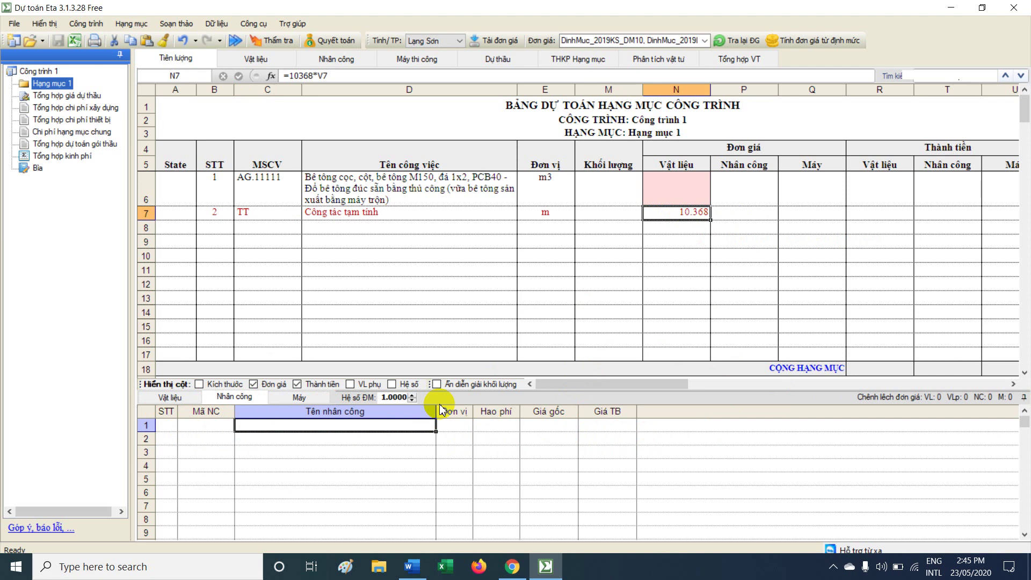
click(217, 427)
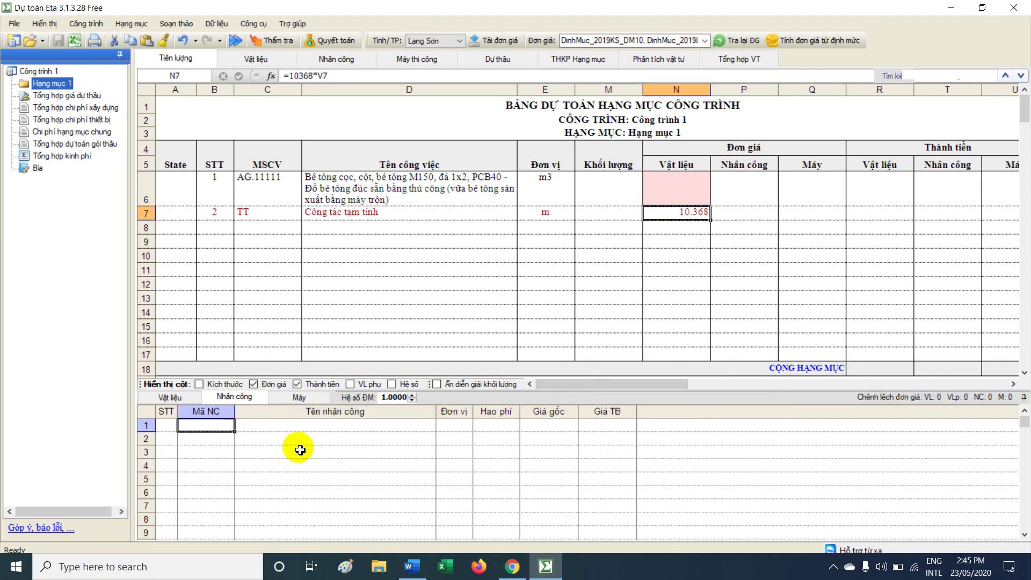
double_click(229, 431)
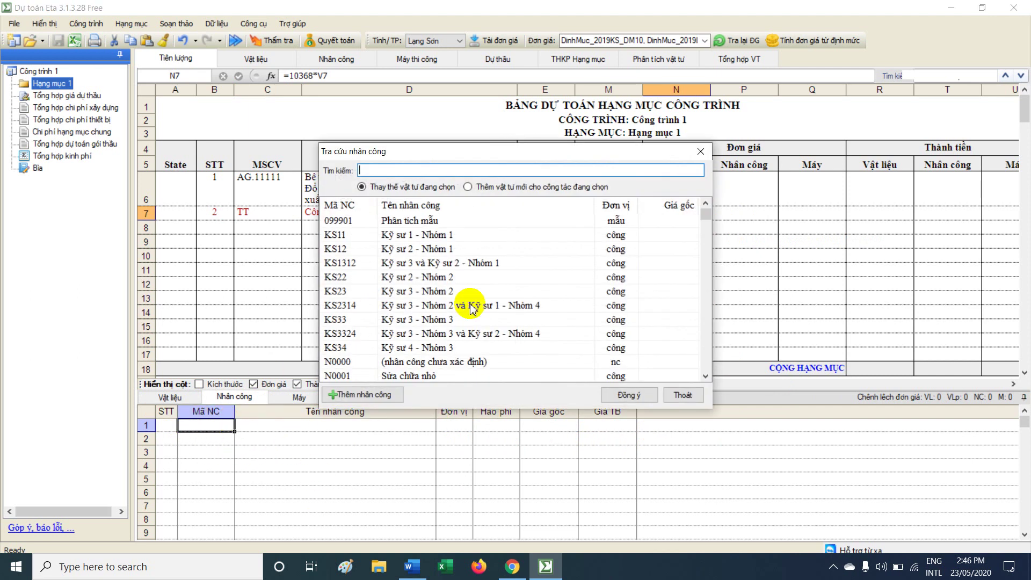
click(453, 292)
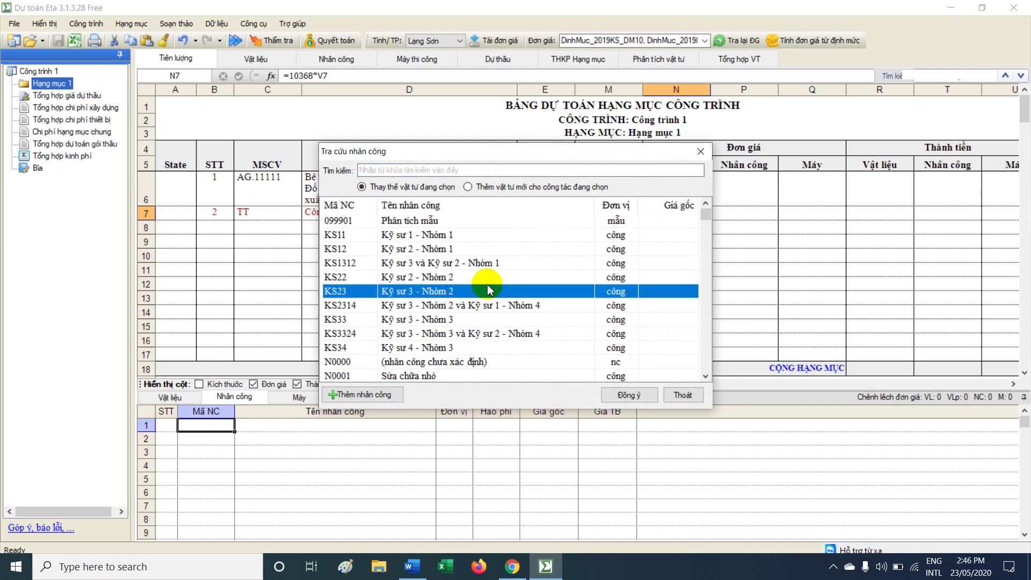
click(677, 395)
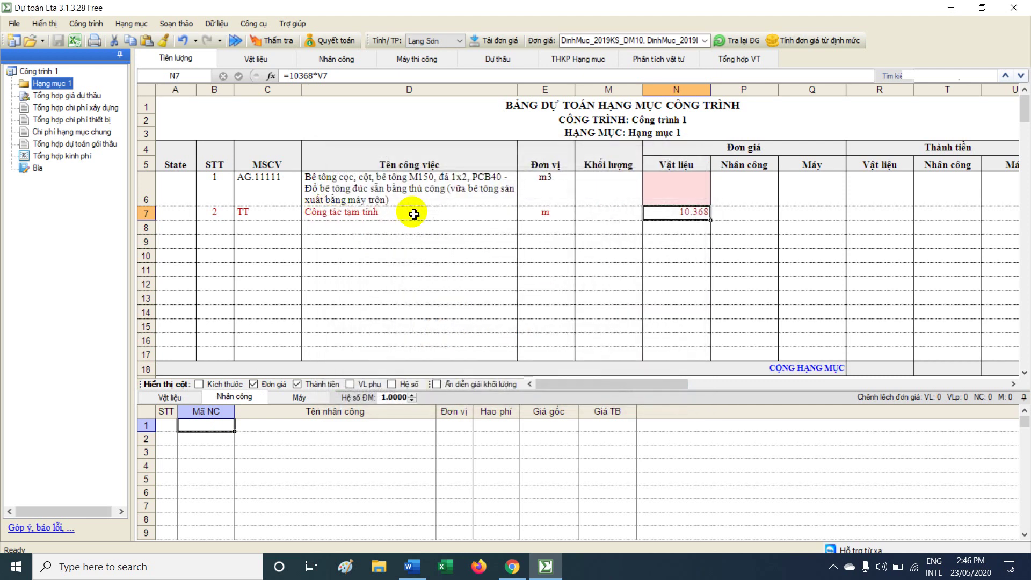
Copy the N2307 labour row from the AG.11111 item and paste it into the TT item's labour breakdown.
click(361, 182)
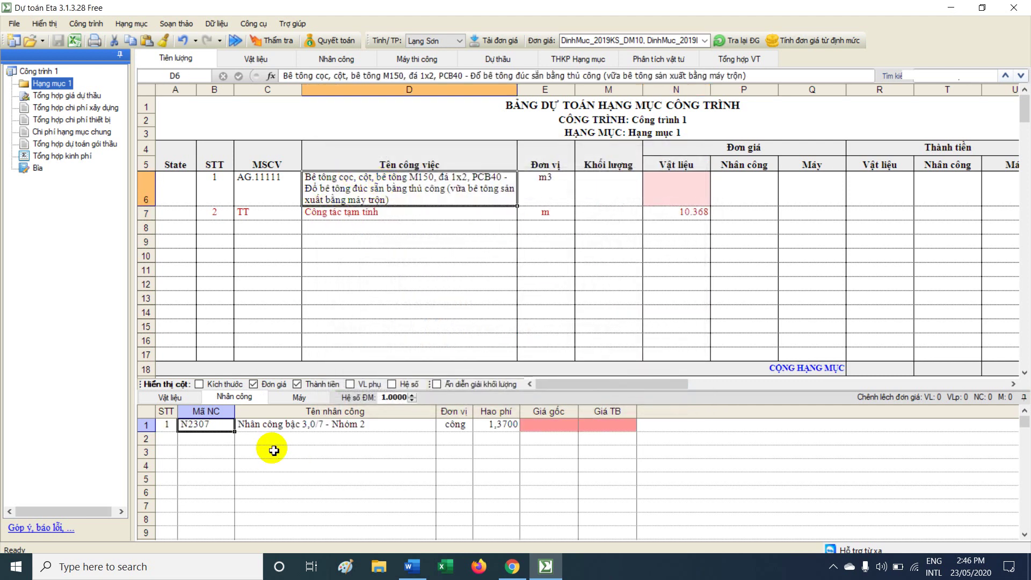
click(280, 429)
click(147, 428)
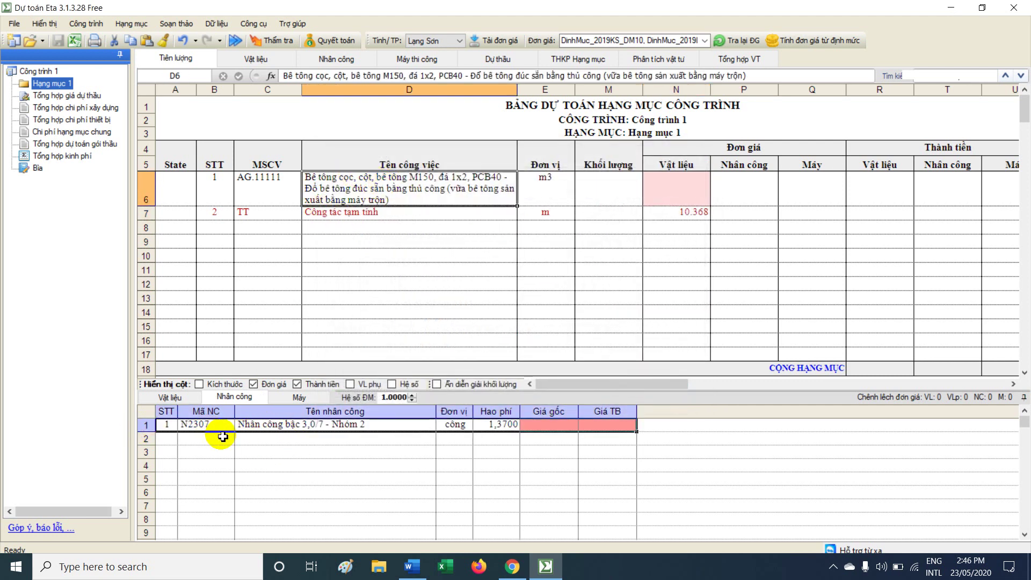
right_click(211, 428)
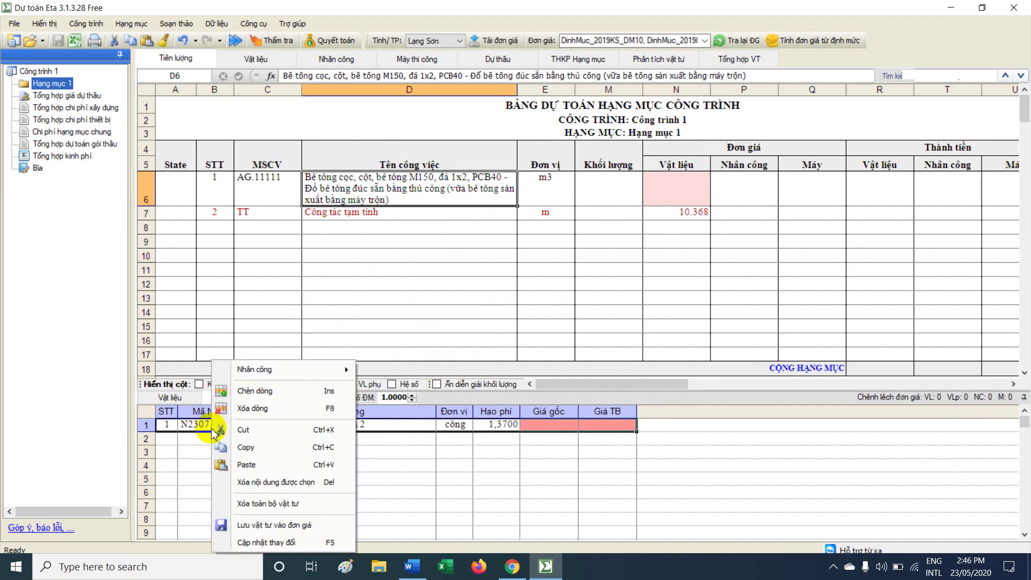
click(265, 449)
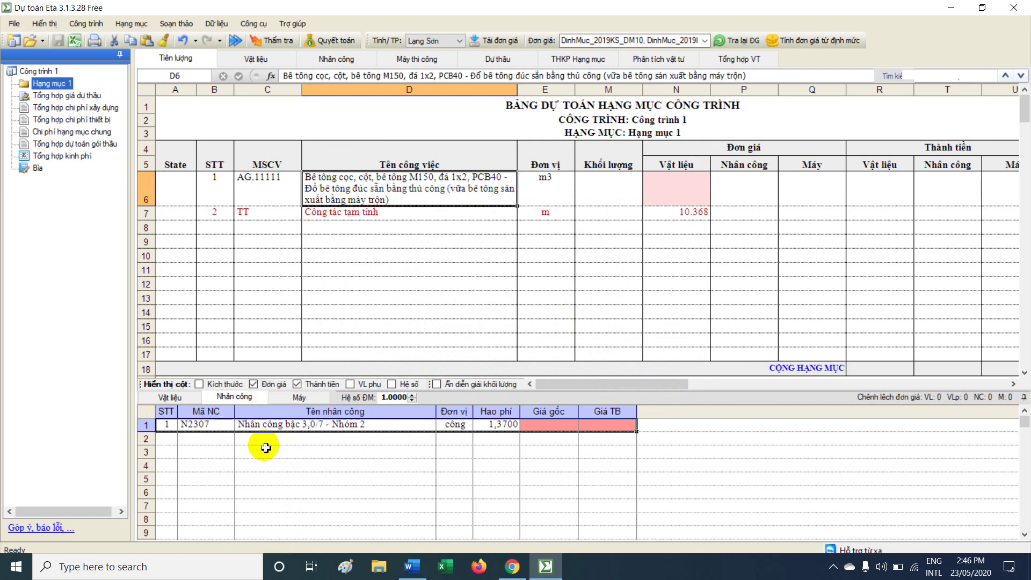
click(259, 215)
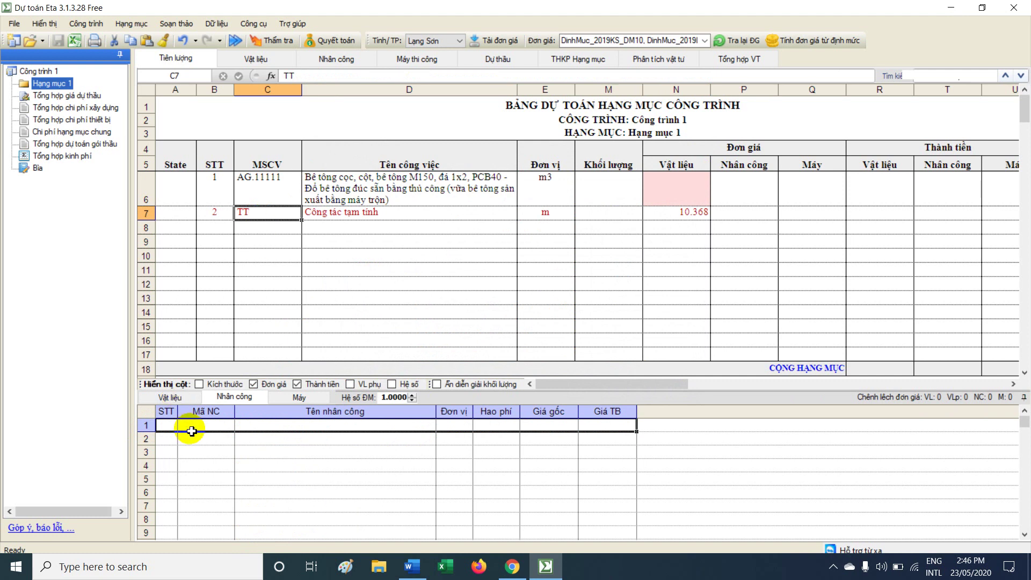
click(147, 428)
right_click(148, 428)
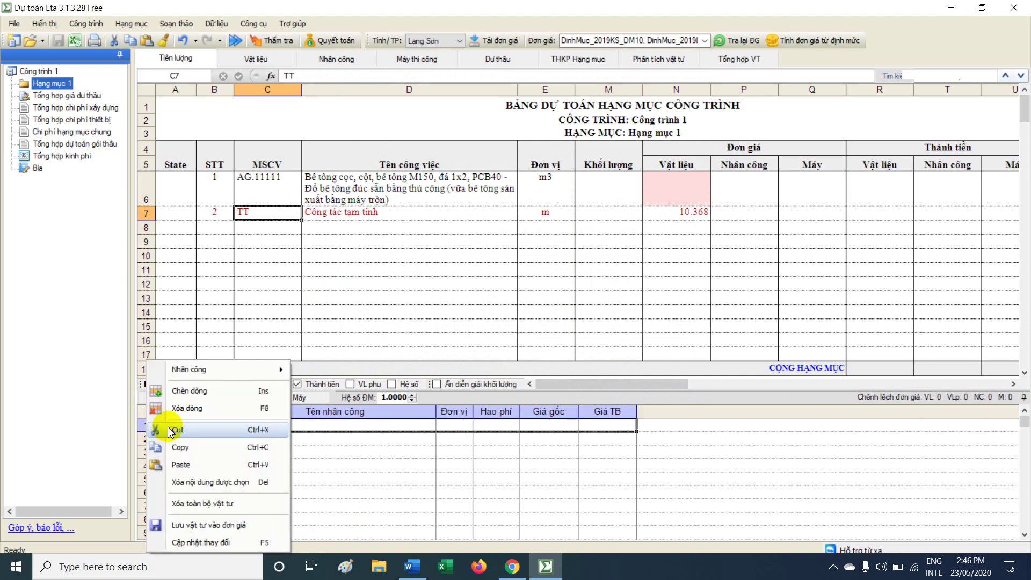
click(196, 466)
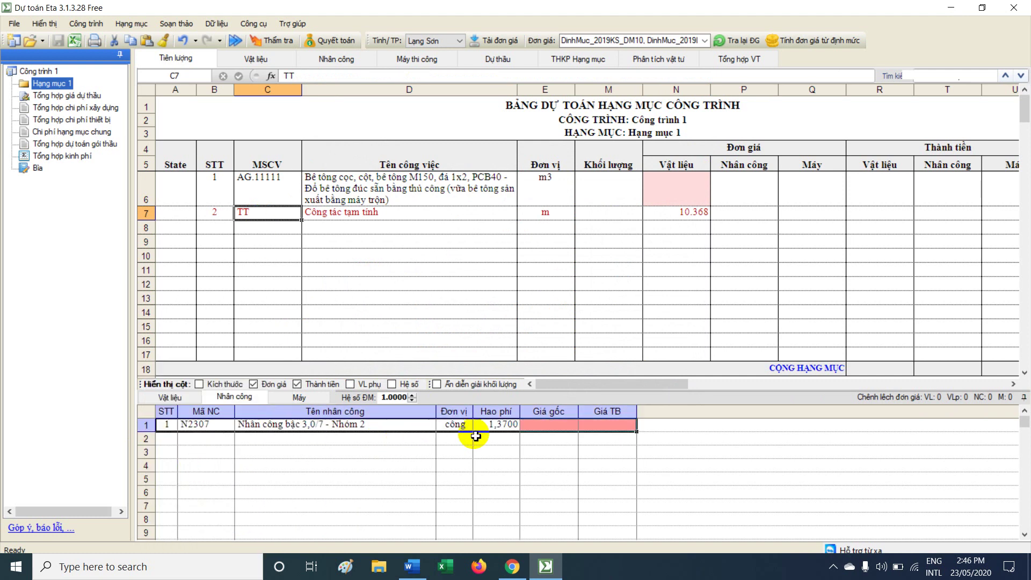
Set the TT item's labour consumption to 1 and check its labour price cells and labour unit price.
click(502, 427)
click(505, 430)
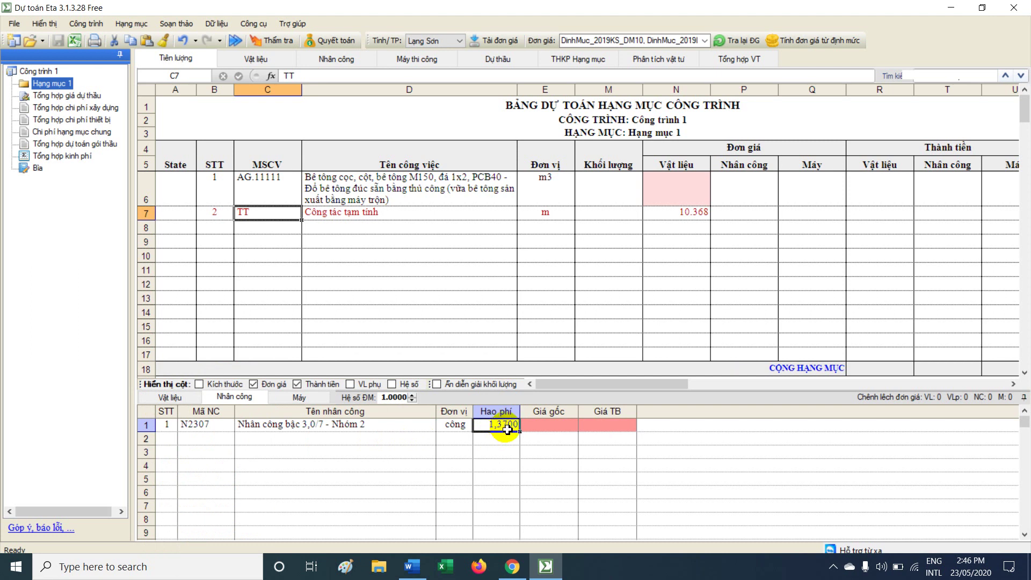
text(1)
click(375, 430)
click(493, 425)
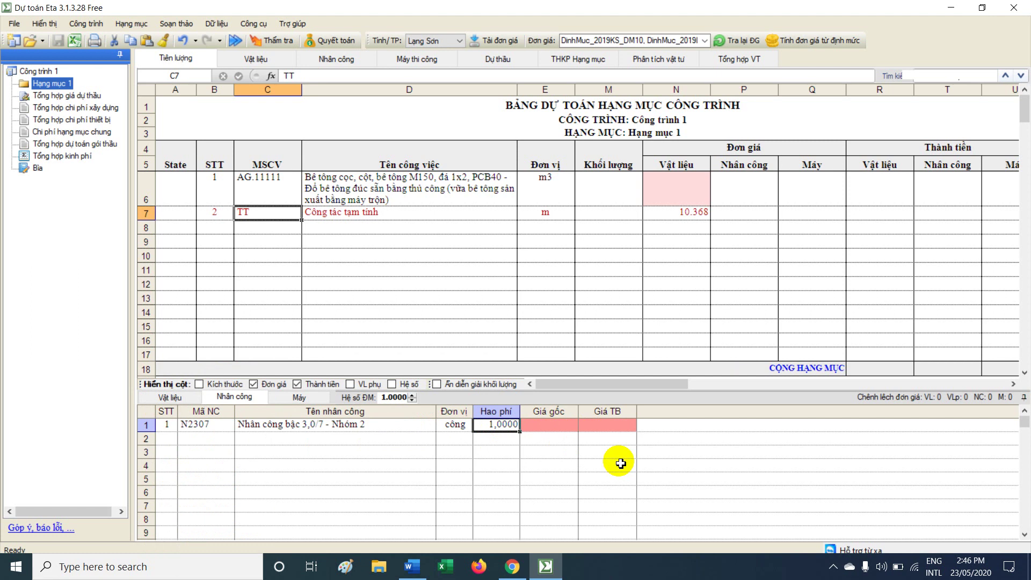
click(537, 427)
shift+click(626, 427)
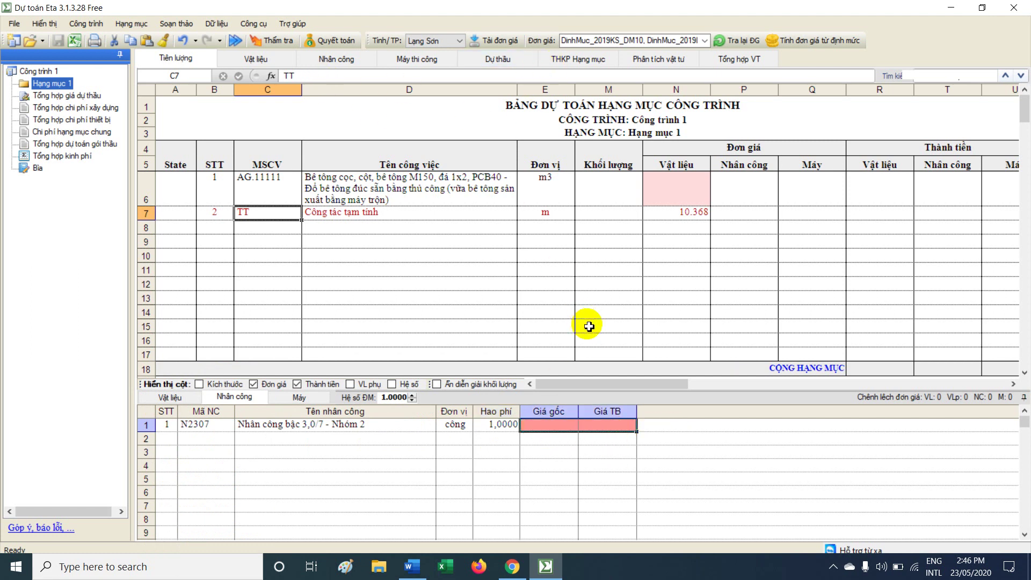
click(739, 213)
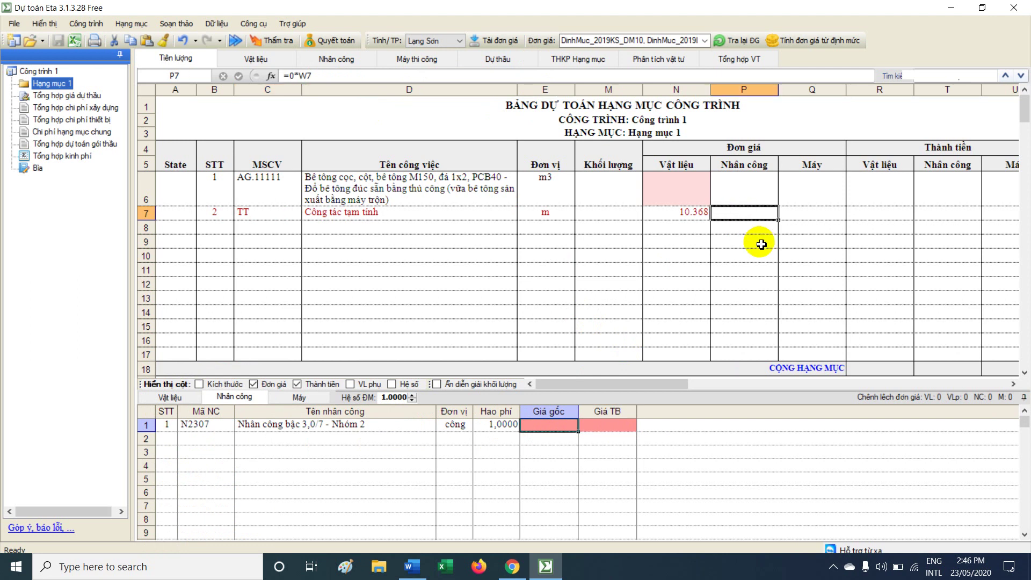
click(225, 424)
Copy the M1419 concrete mixer row from the AG.11111 item's machine breakdown into the TT item's machine breakdown.
click(267, 181)
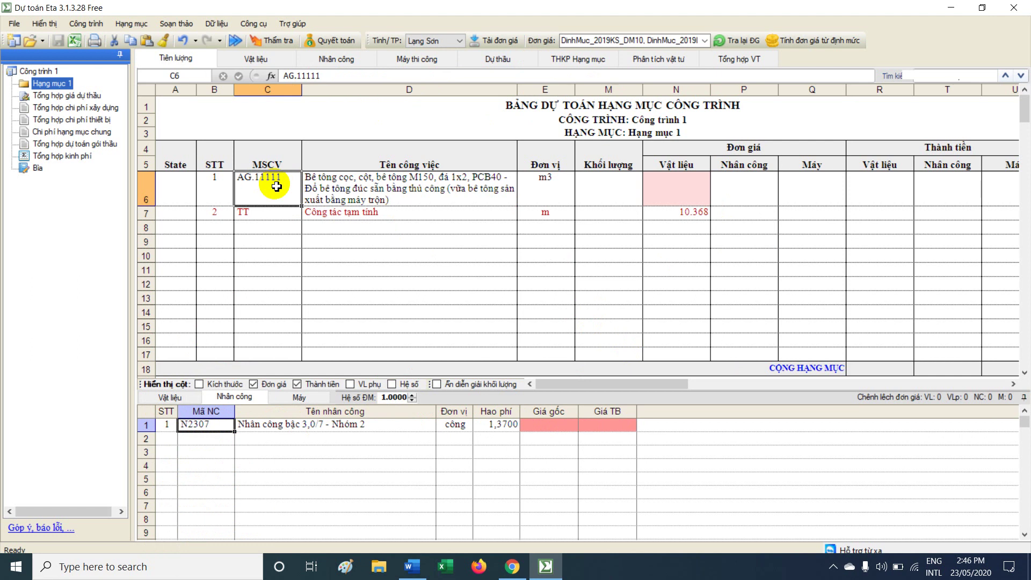
click(301, 399)
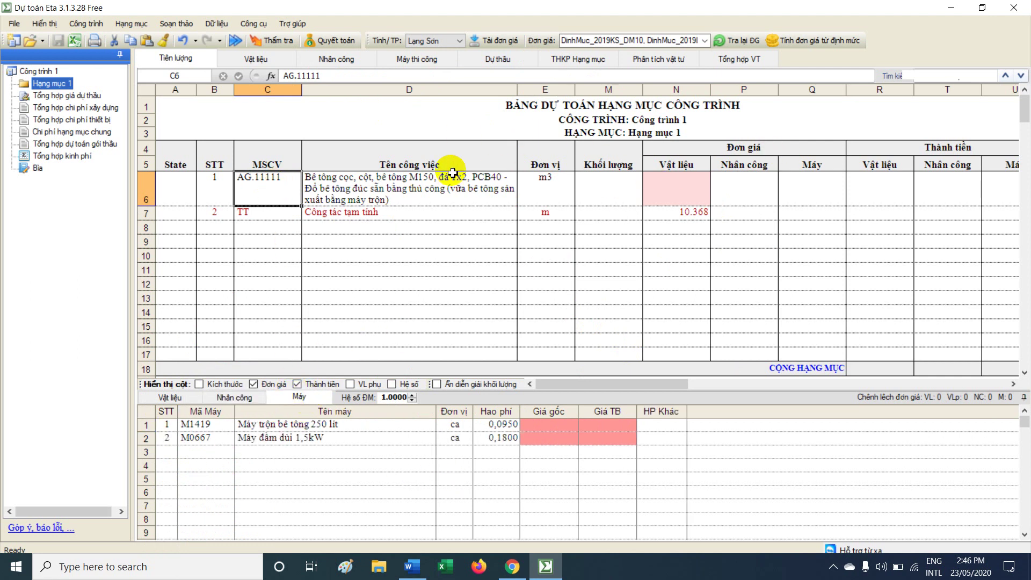
click(145, 424)
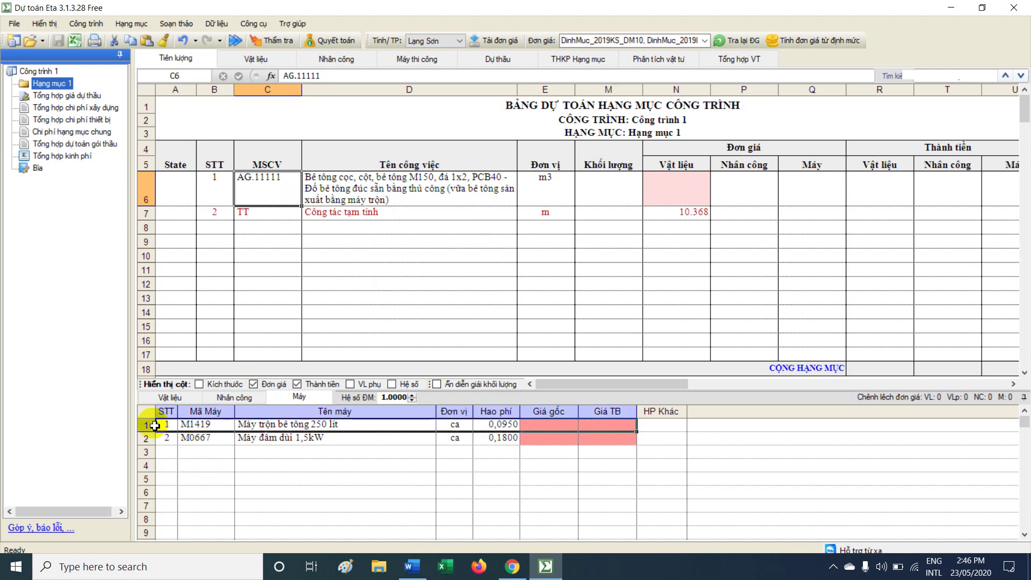
right_click(155, 427)
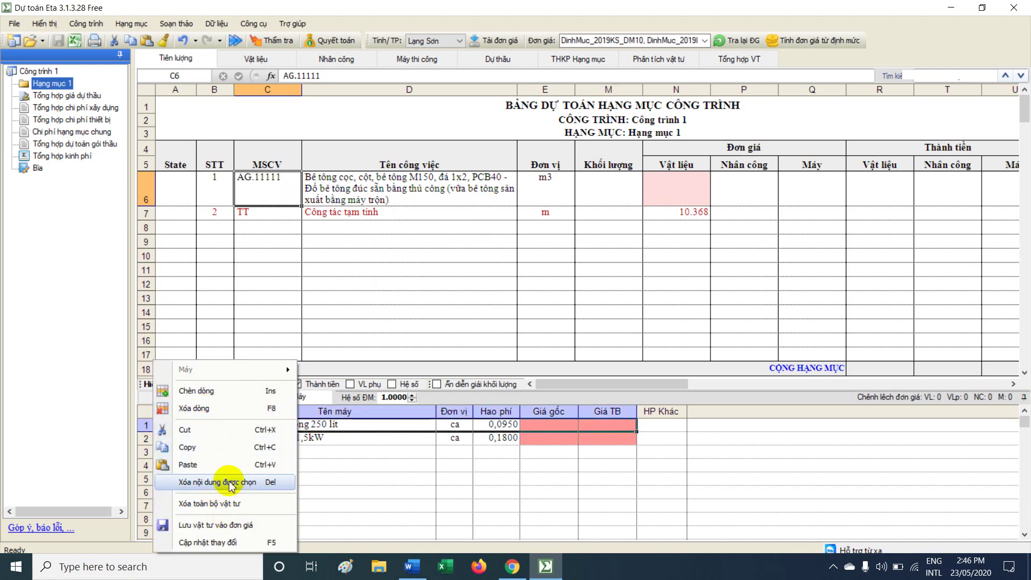
click(220, 448)
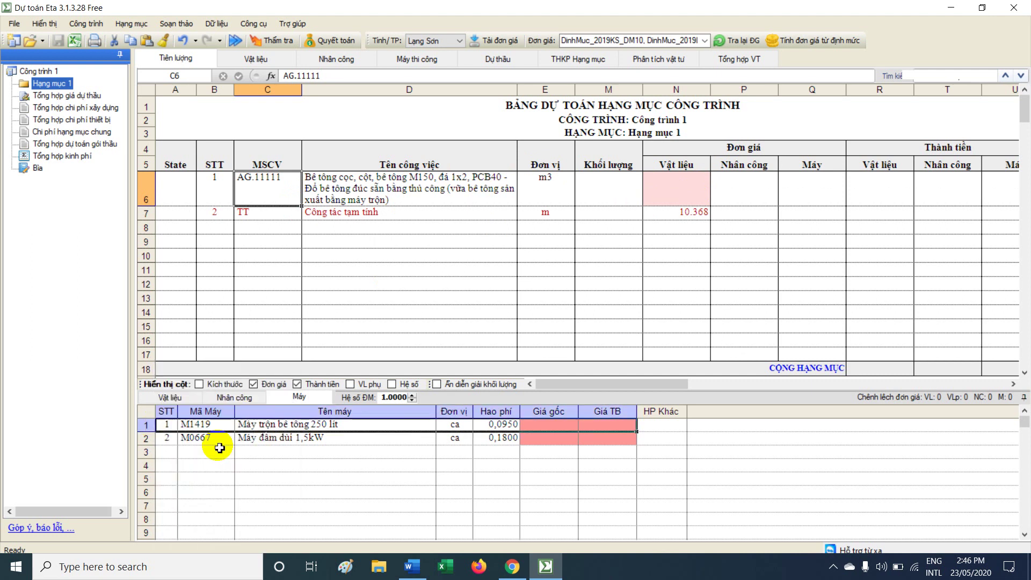
click(262, 214)
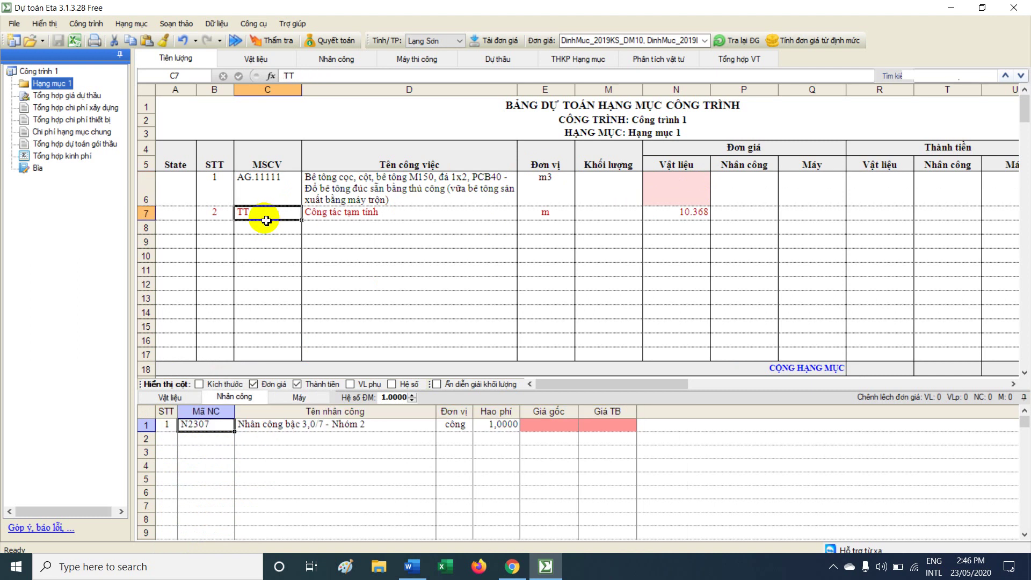
click(299, 397)
right_click(153, 430)
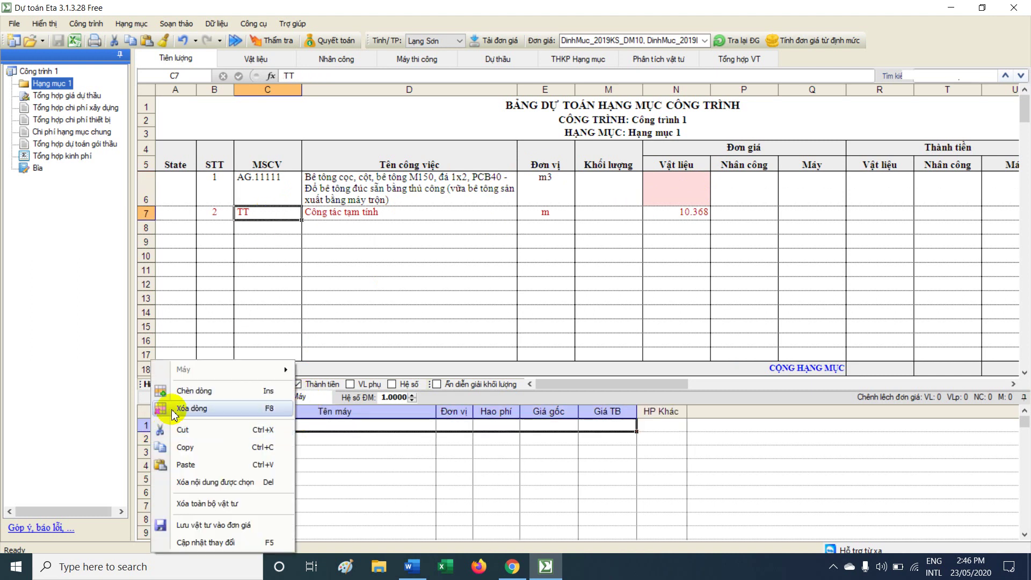
click(203, 454)
Set the consumption of the TT item's concrete mixer row to 1.
click(503, 427)
text(1)
key(Return)
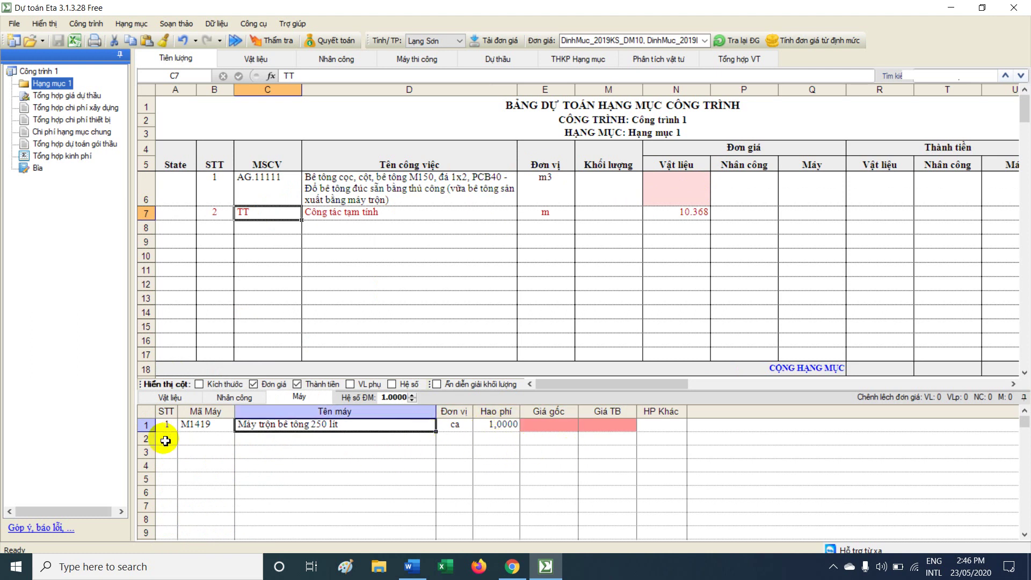
Review how the TT item's material rows are coded and return to its machine breakdown.
click(210, 445)
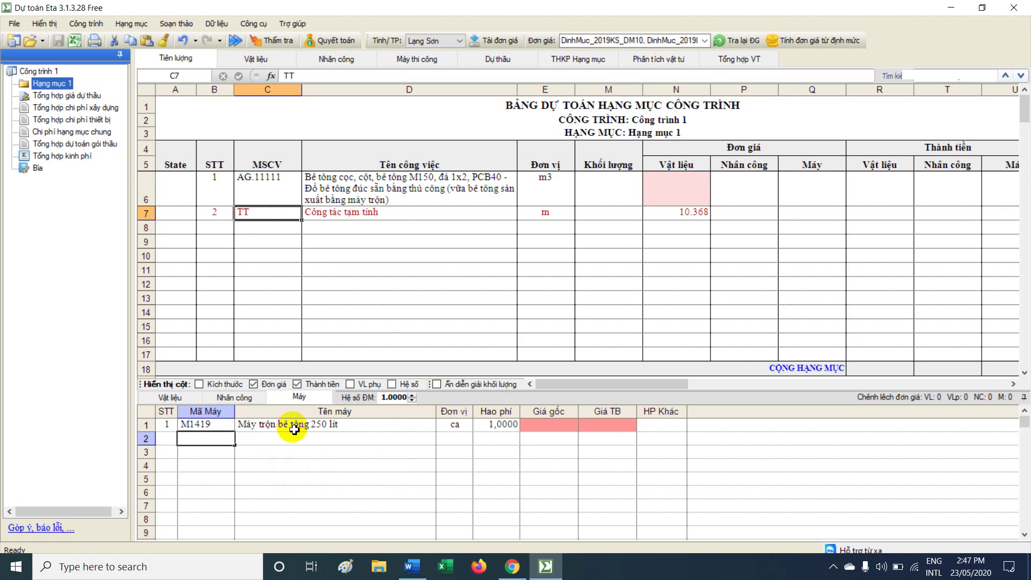
click(171, 397)
click(222, 467)
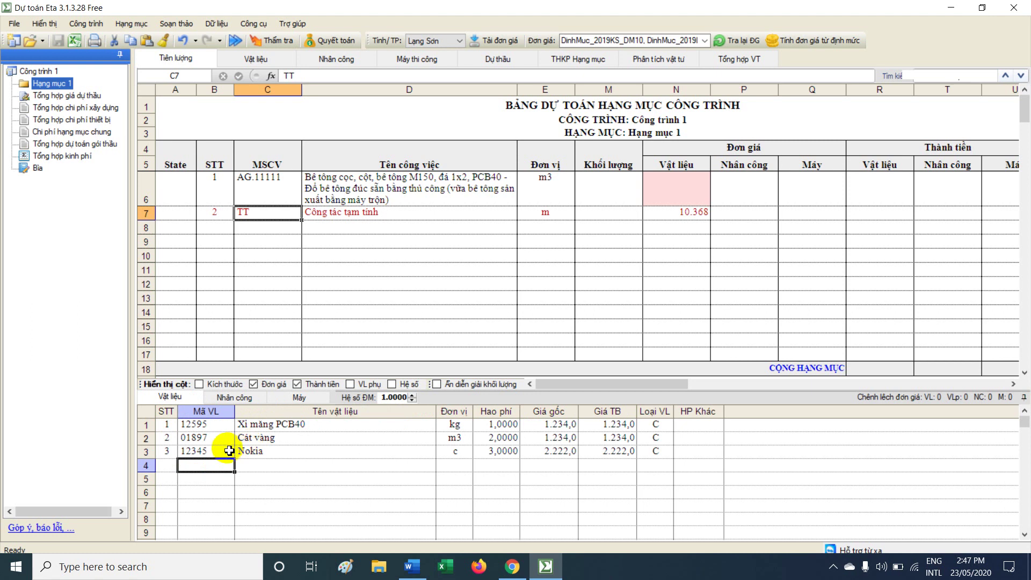
click(223, 453)
click(299, 397)
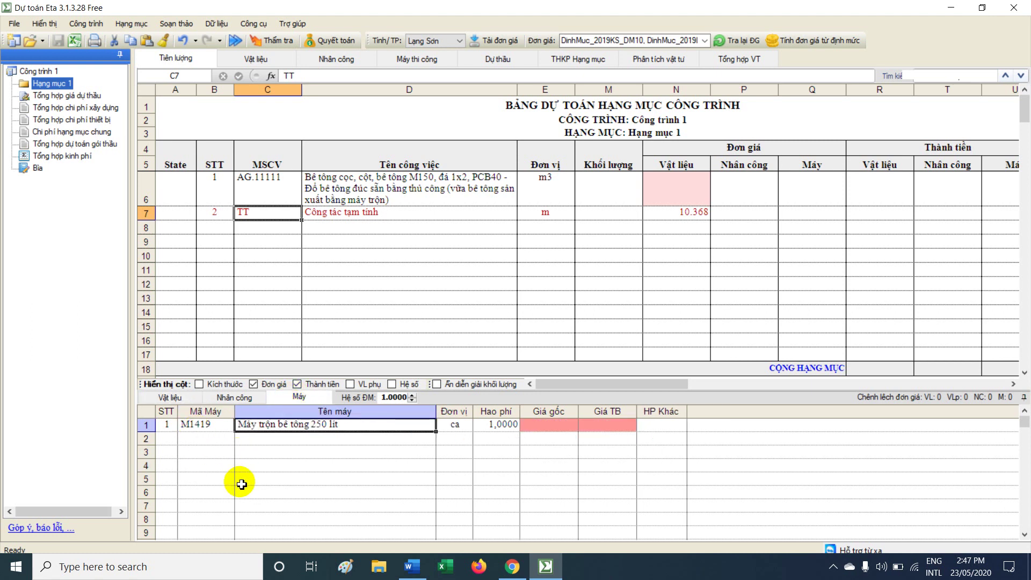
Try the code M1234 for a second machine row, discard it, and browse the machine lookup list without picking anything.
click(194, 438)
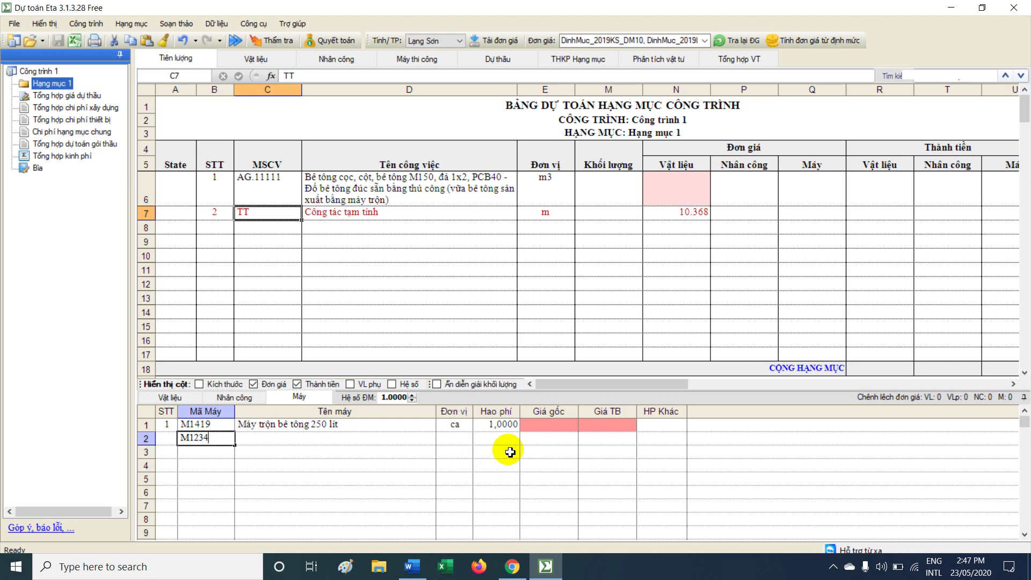
click(226, 424)
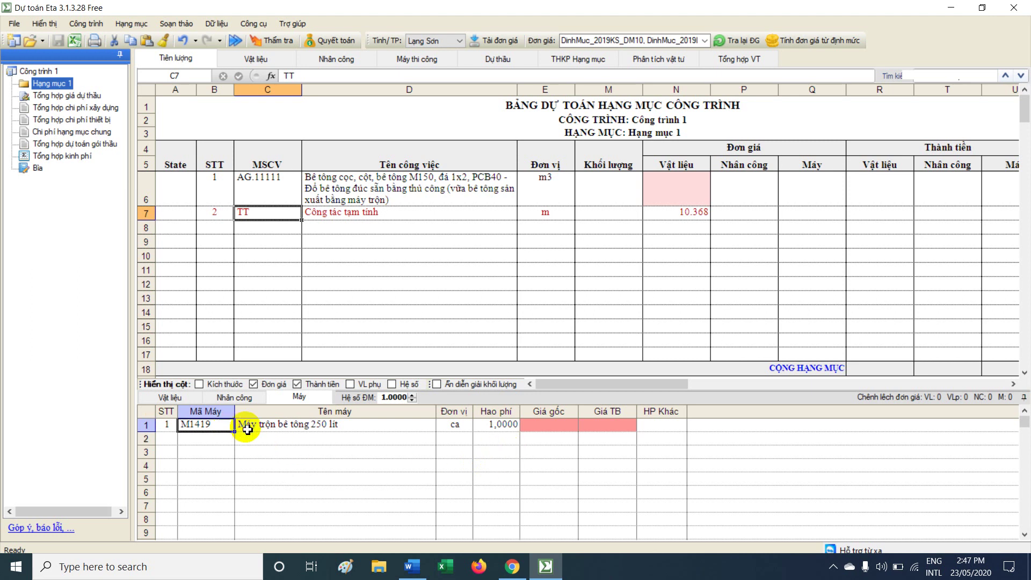
click(206, 440)
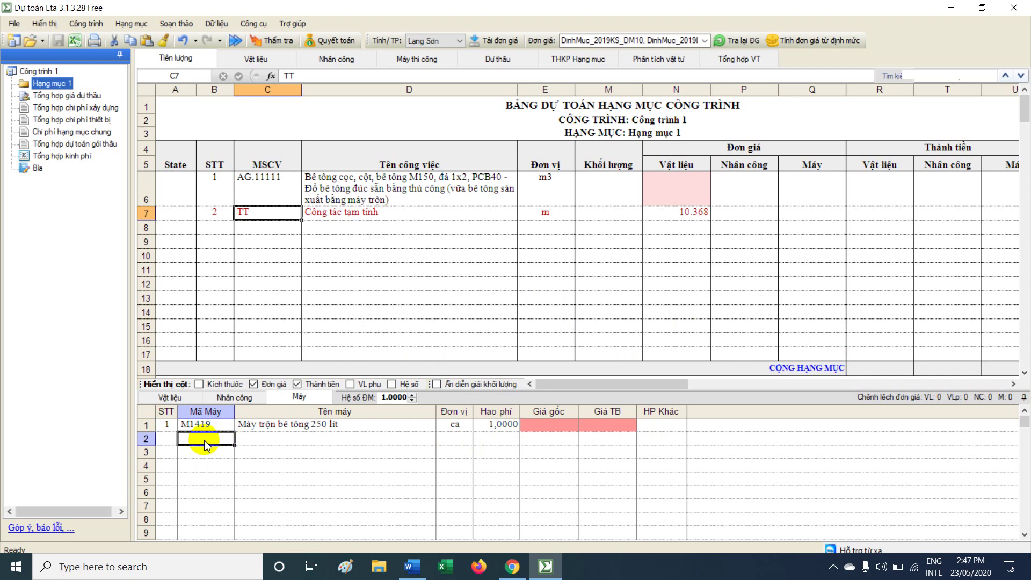
double_click(206, 440)
scroll(499, 311, down, 5)
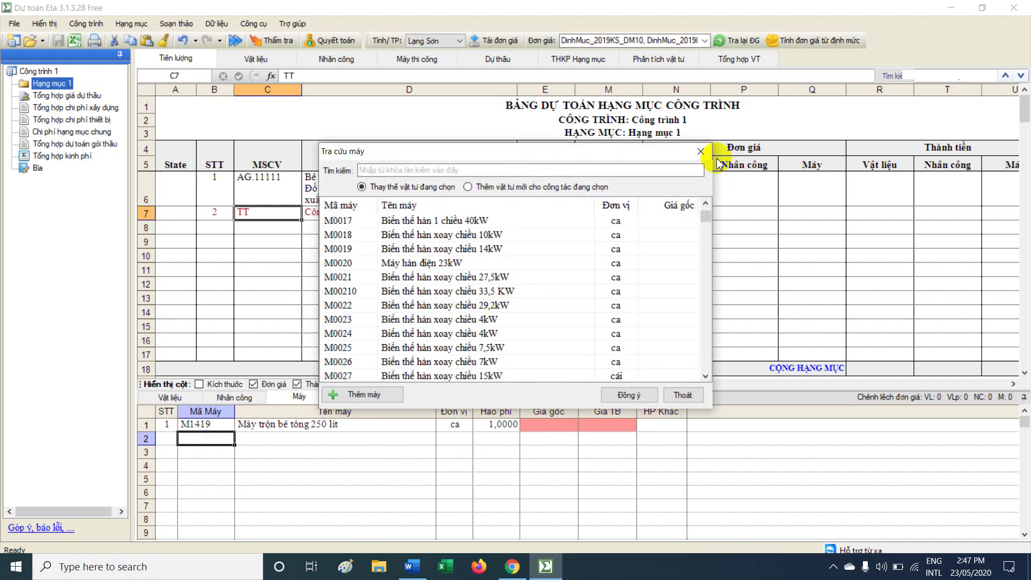
click(700, 151)
Check the TT item's material, labour and machine unit price cells one after another.
drag(257, 214, 697, 216)
click(697, 215)
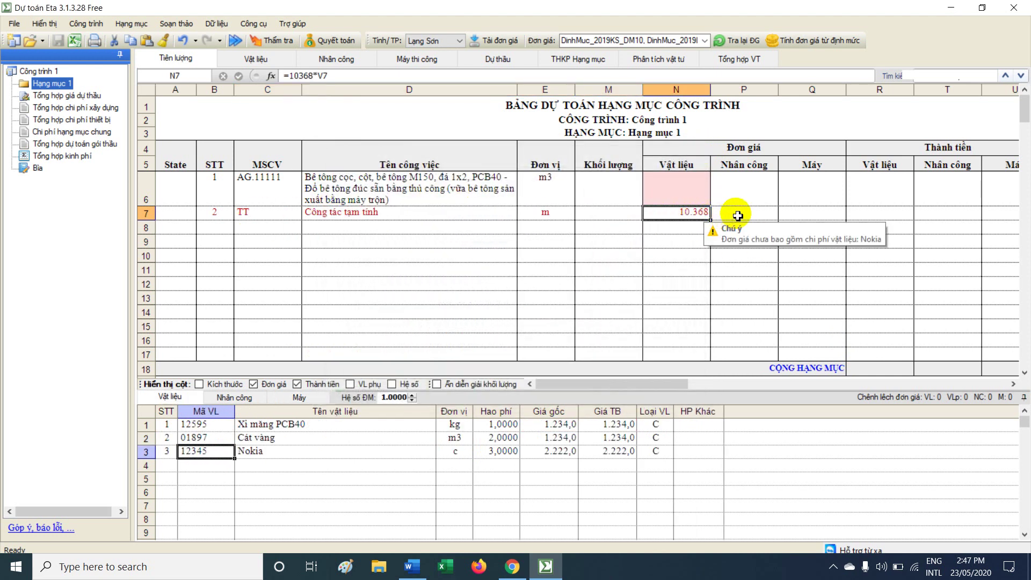
click(736, 216)
click(827, 215)
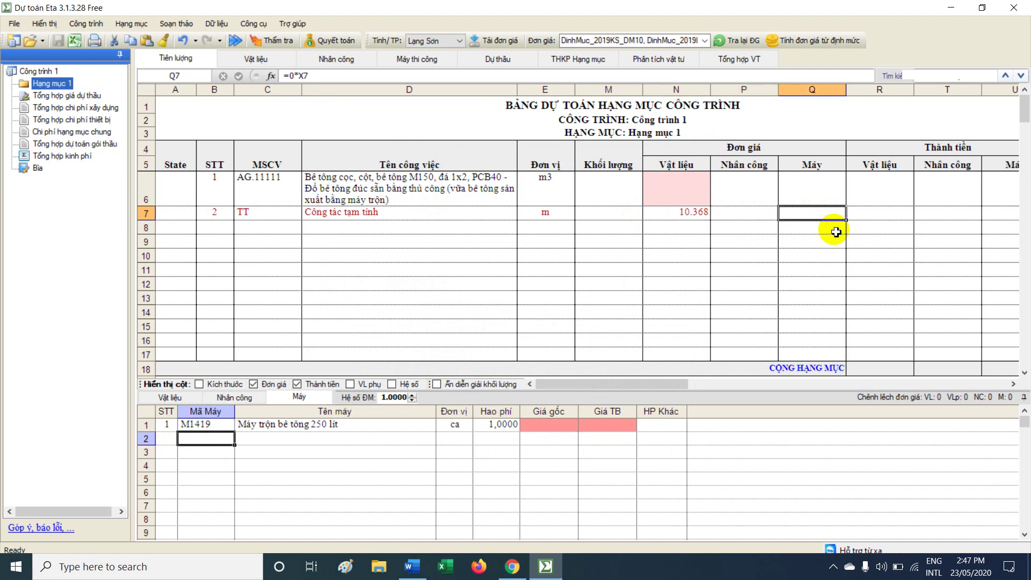
Open the Phân tích vật tư sheet and examine the TT item's material rows and their consumption norms.
click(651, 62)
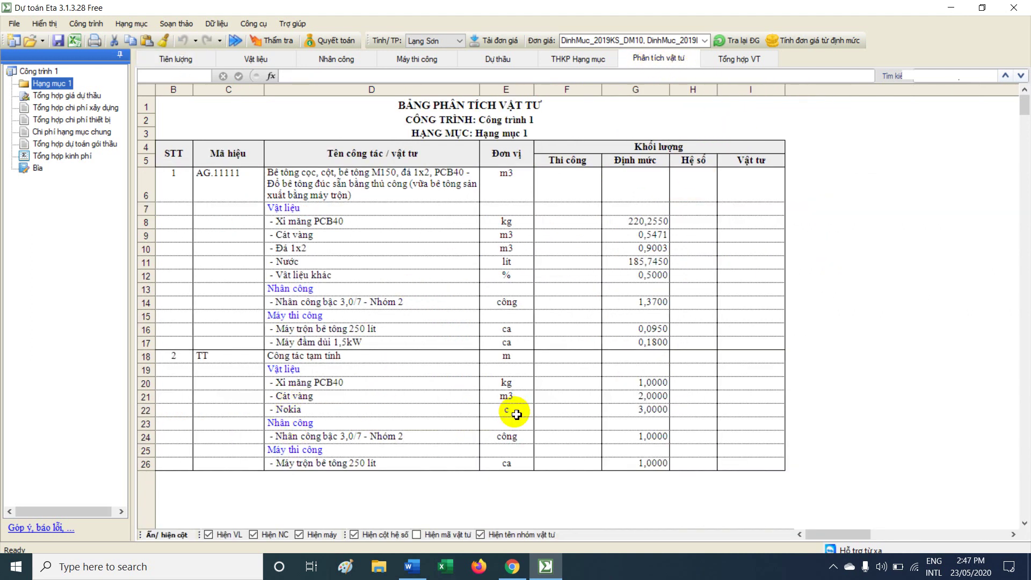
drag(216, 363, 775, 376)
drag(301, 383, 651, 407)
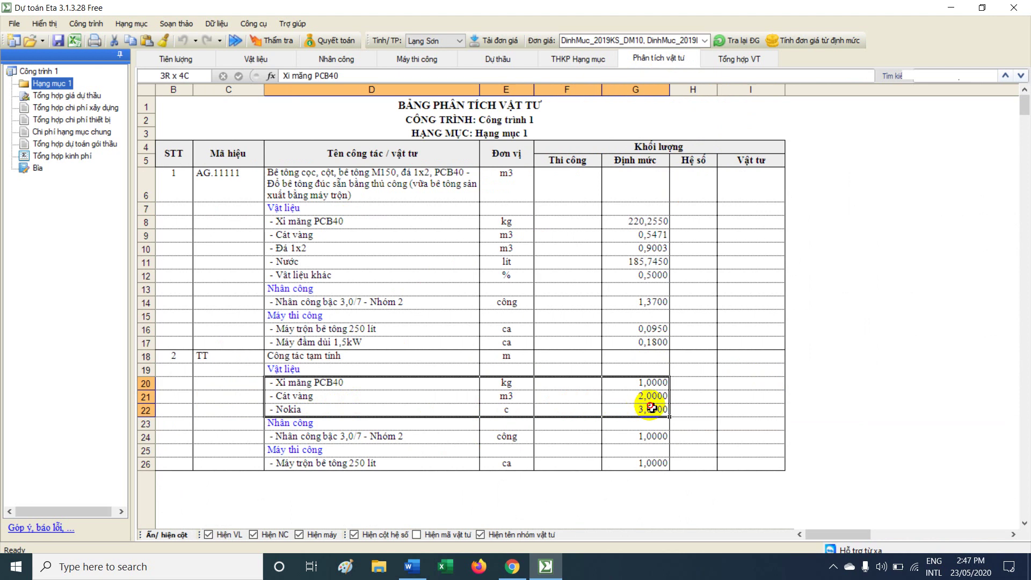
Examine the TT item's labour and machine rows and their consumption norms on the Phân tích vật tư sheet.
click(295, 437)
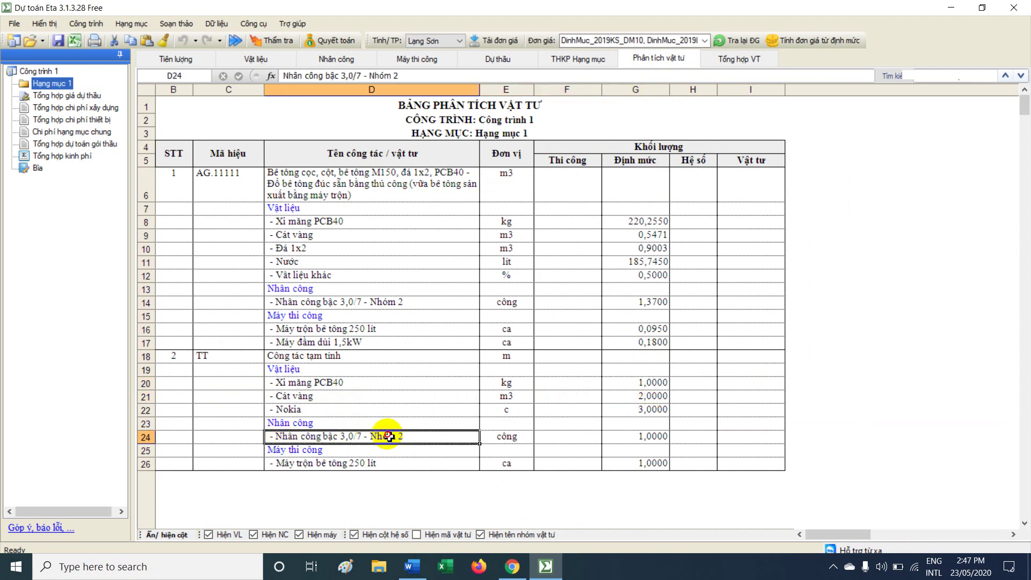
drag(419, 439, 659, 438)
click(657, 437)
drag(290, 464, 660, 467)
click(643, 466)
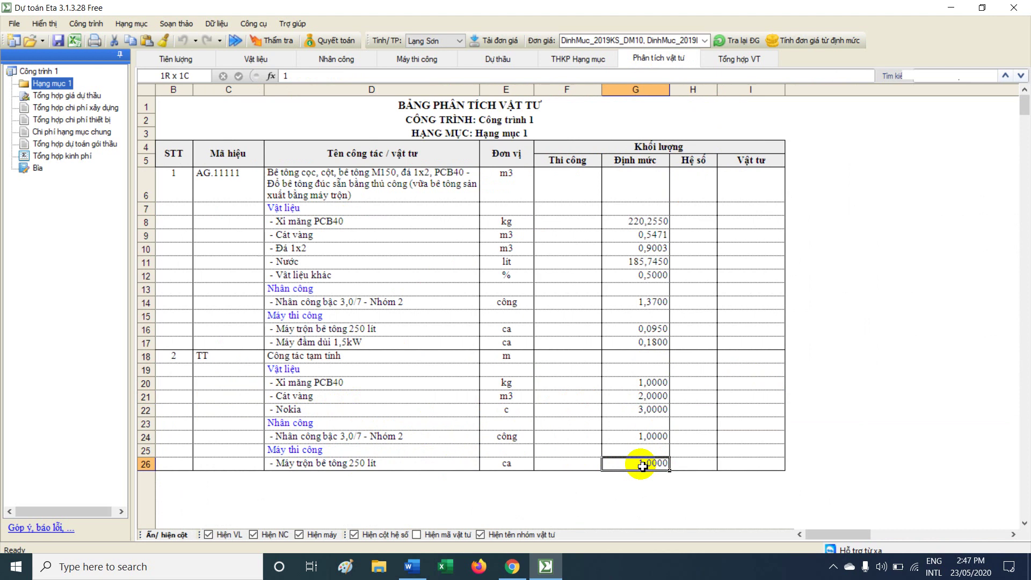
Return to the Tiên lượng sheet and review the TT item's material, labour and machine breakdowns.
click(182, 60)
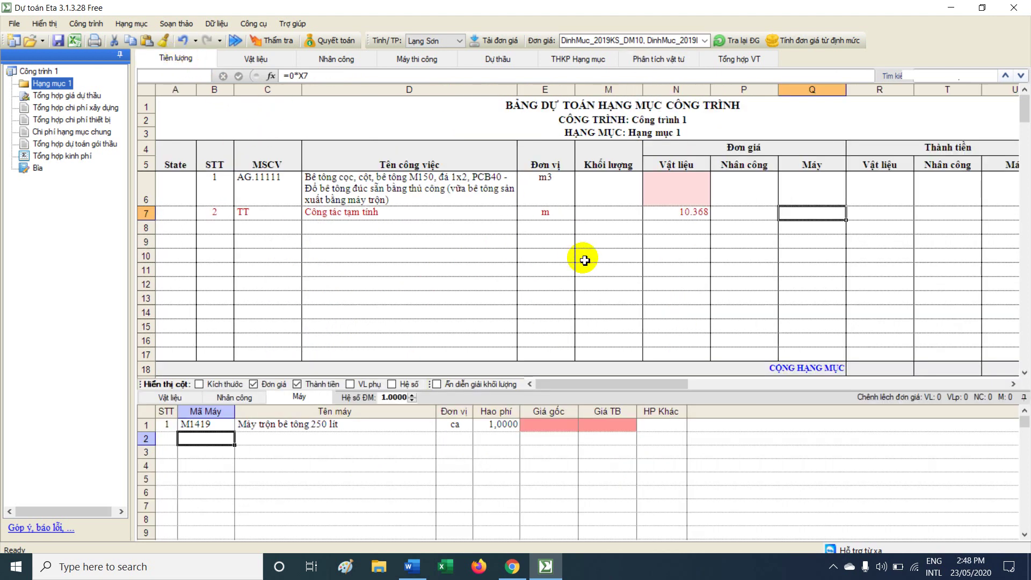
click(273, 212)
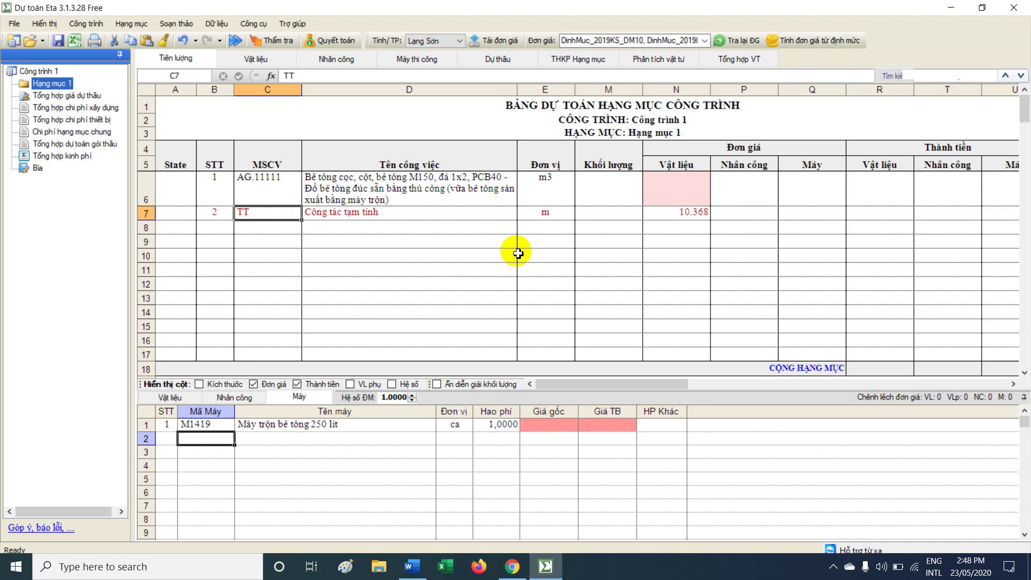
click(372, 213)
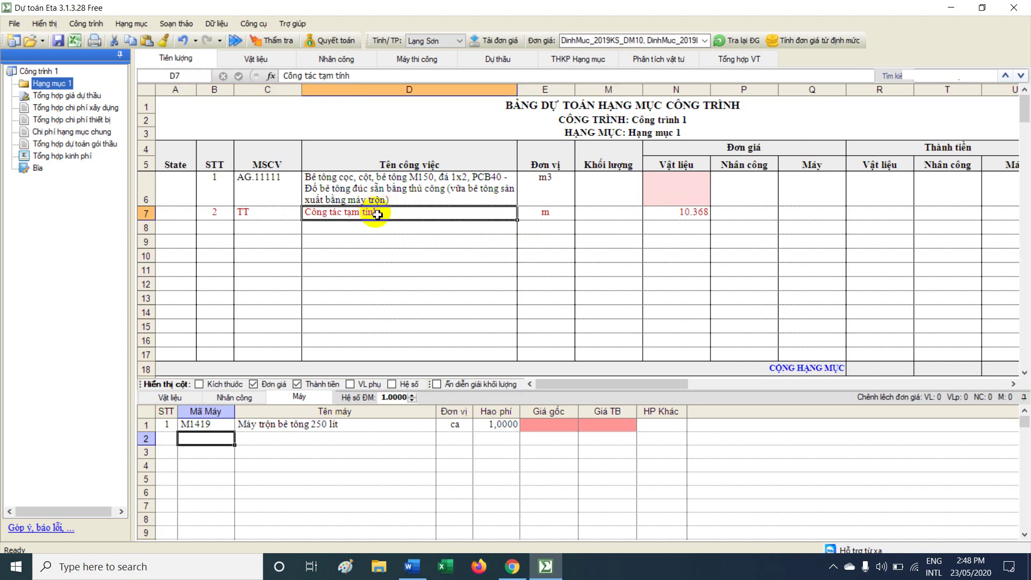
click(171, 398)
click(227, 401)
click(296, 399)
click(232, 398)
click(170, 397)
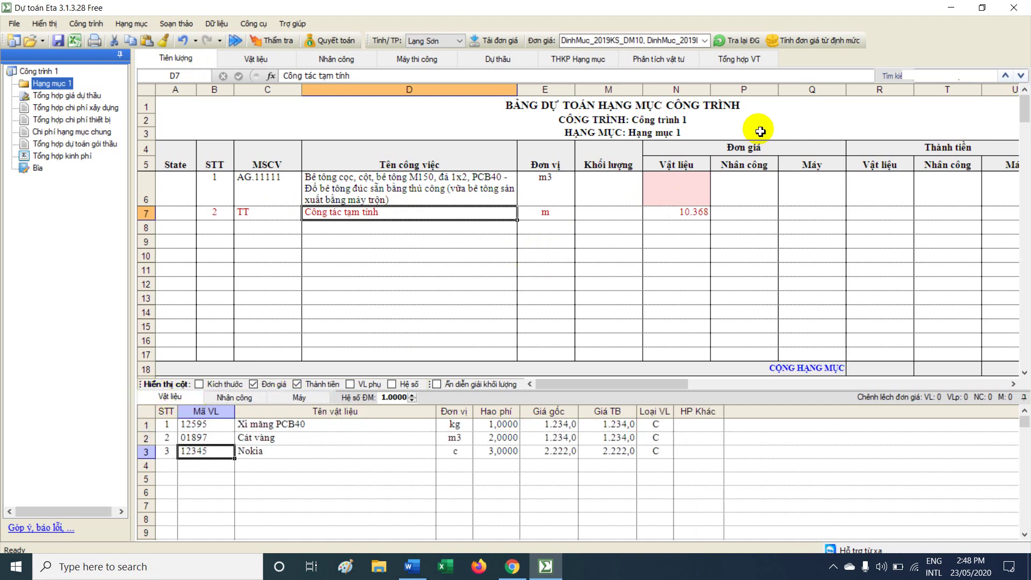
Open the Dự toán sheet and examine the TT item's detailed unit price rows from materials to direct cost.
click(498, 59)
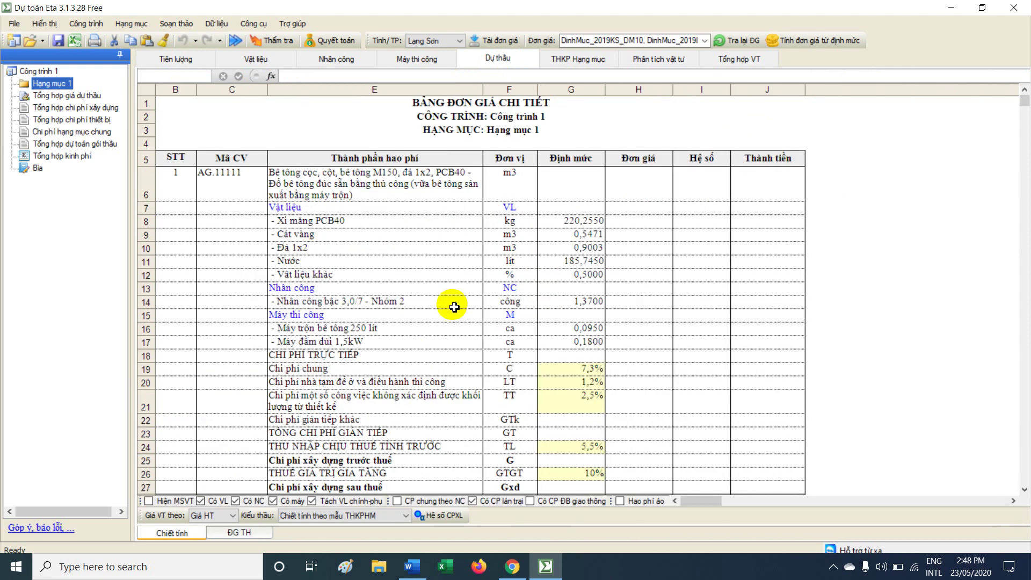
click(386, 395)
scroll(385, 394, down, 6)
drag(231, 250, 757, 353)
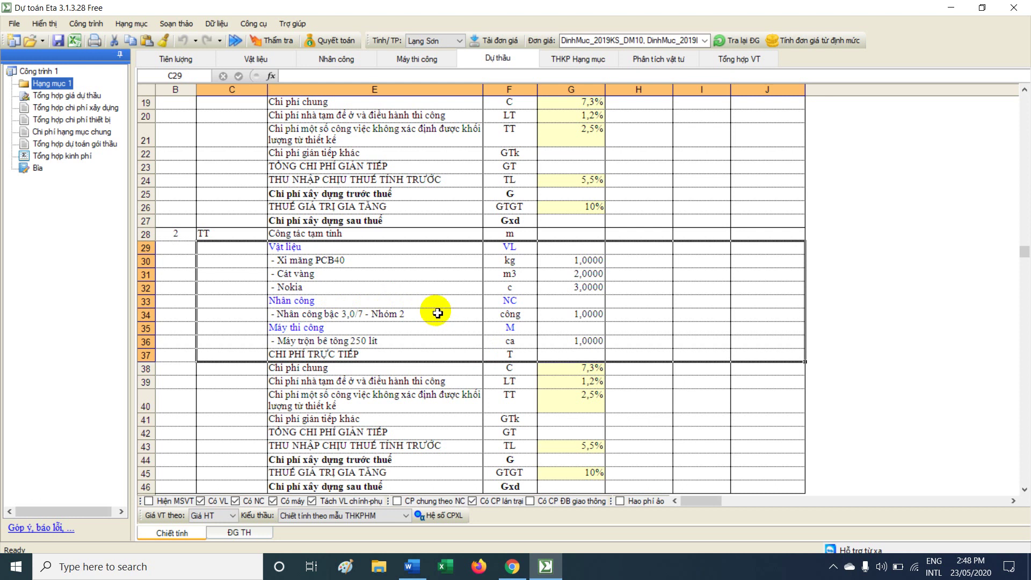
On the Tiên lượng sheet, change the provisional item's code to TT.12345.
click(176, 59)
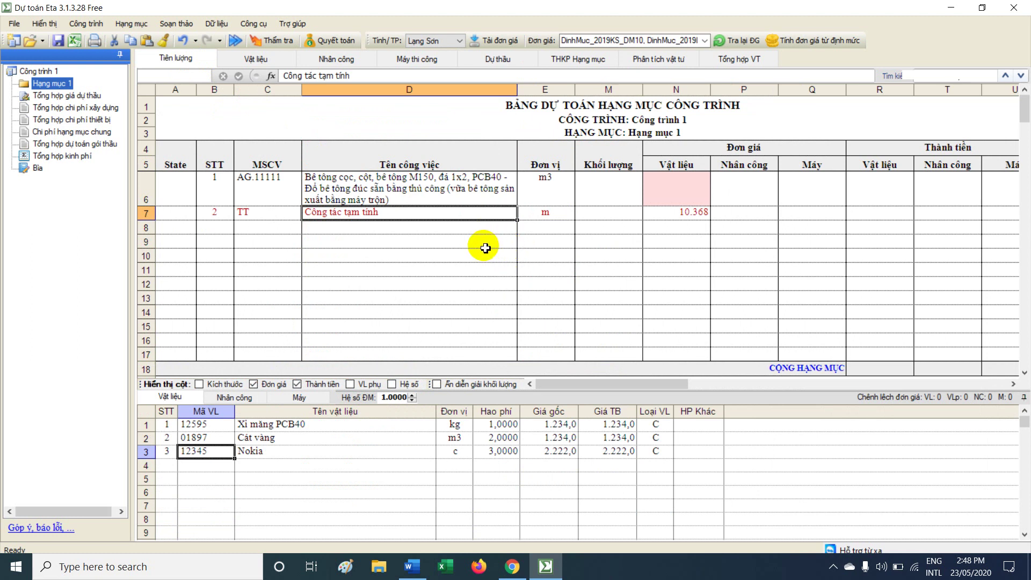
click(264, 215)
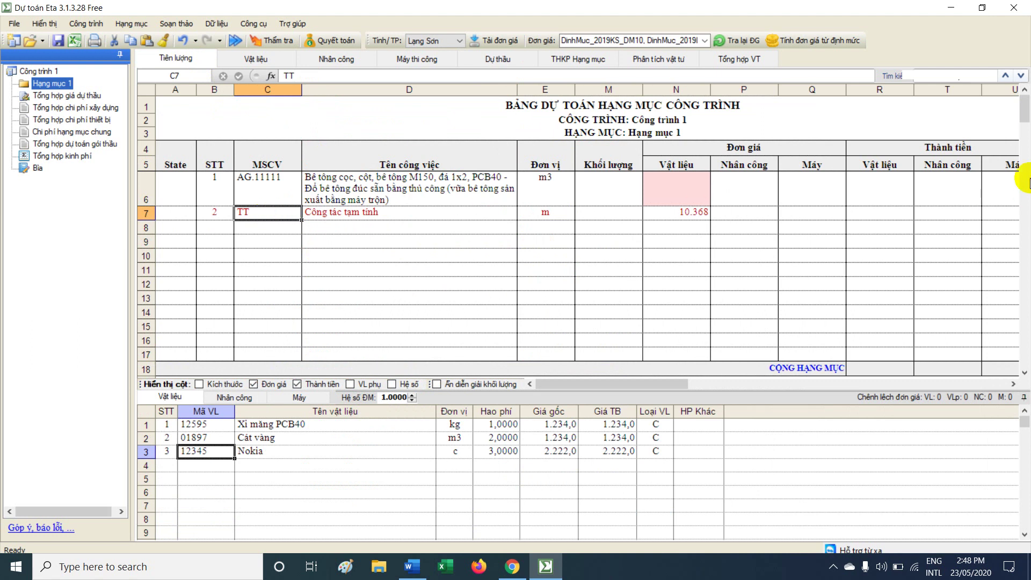
double_click(273, 213)
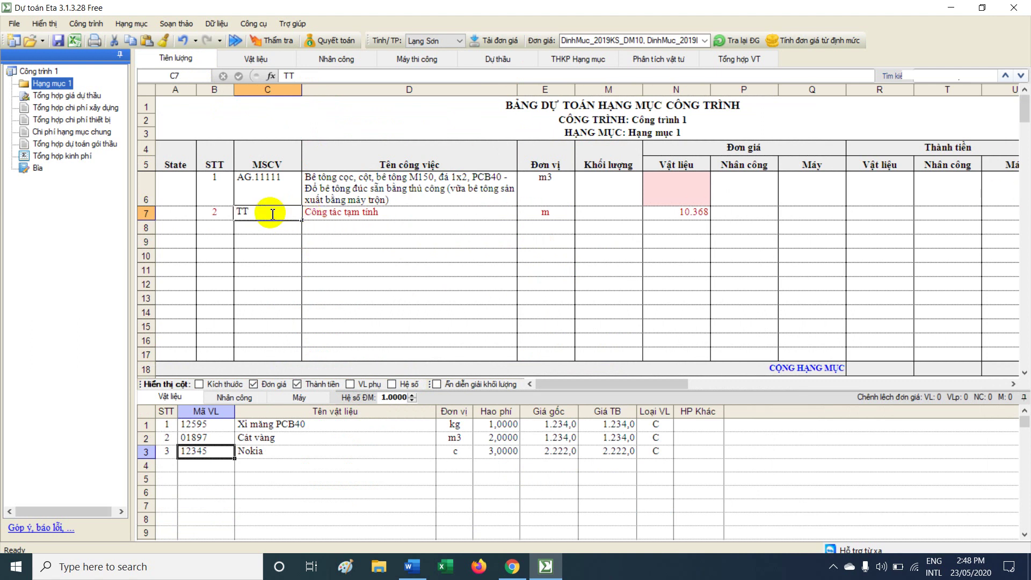
text(.12345)
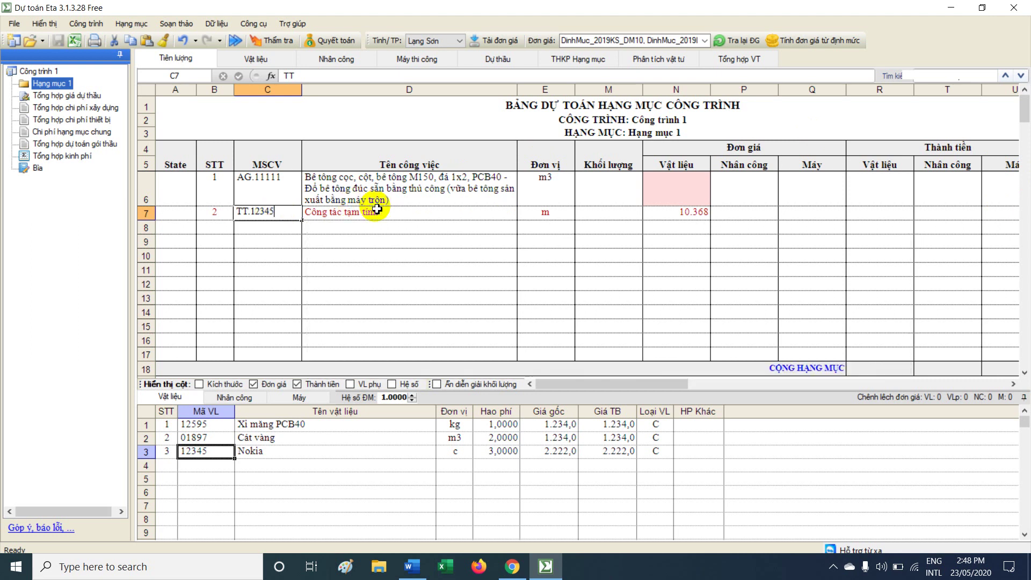
click(345, 217)
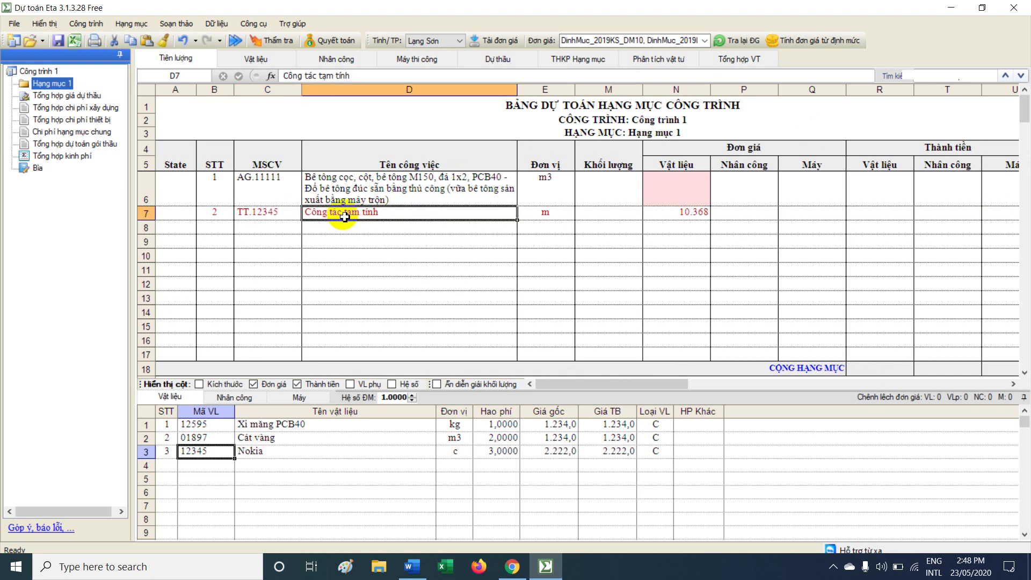
Save work item TT.12345 to the unit price database with Lưu công tác vào đơn giá.
click(280, 214)
right_click(266, 212)
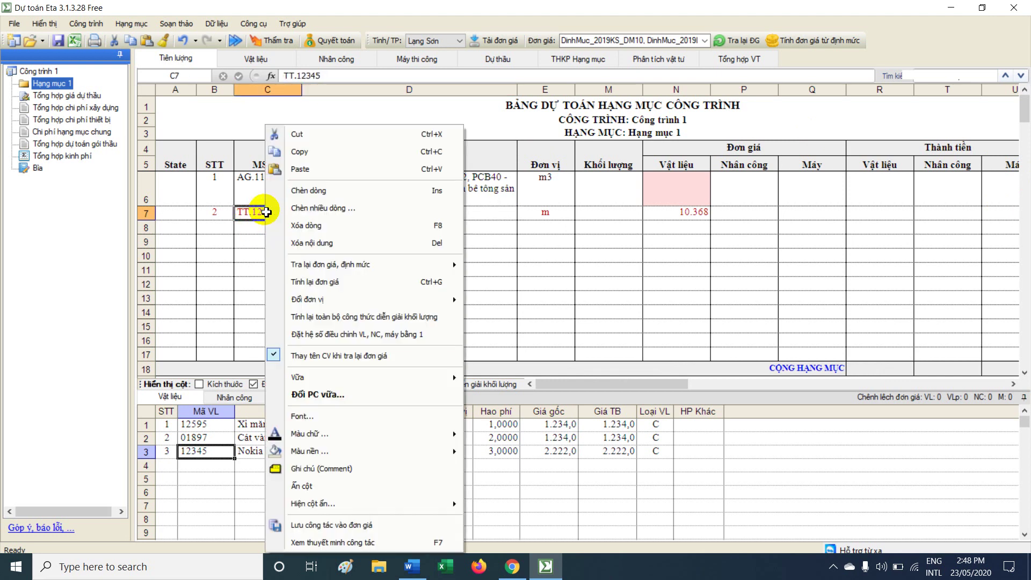
click(314, 529)
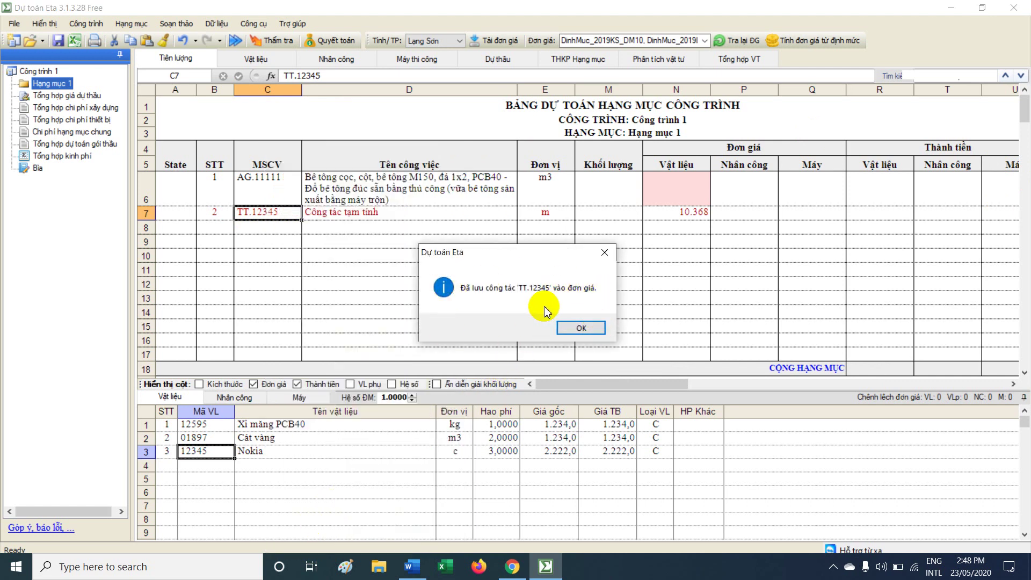
click(581, 328)
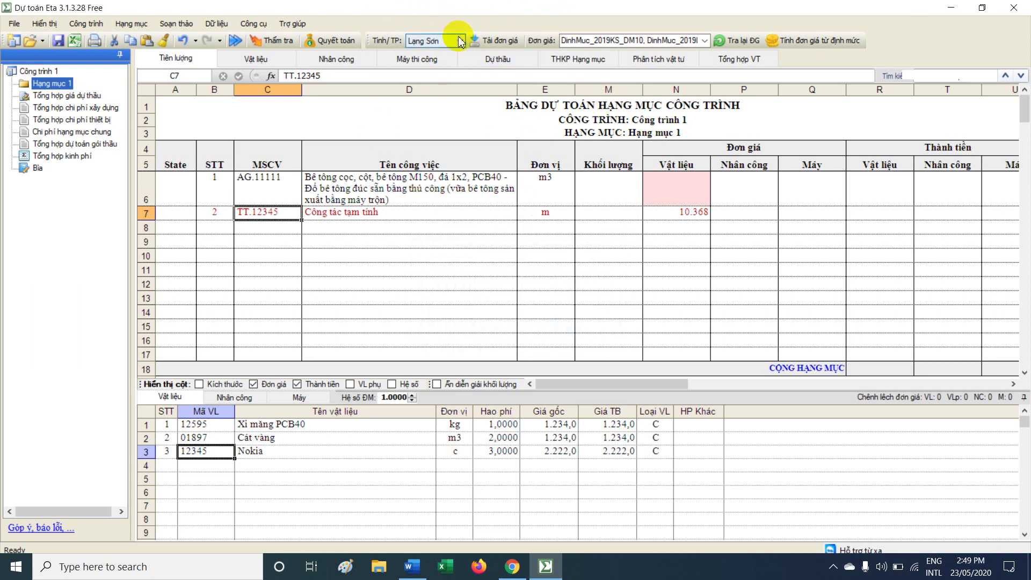
click(398, 221)
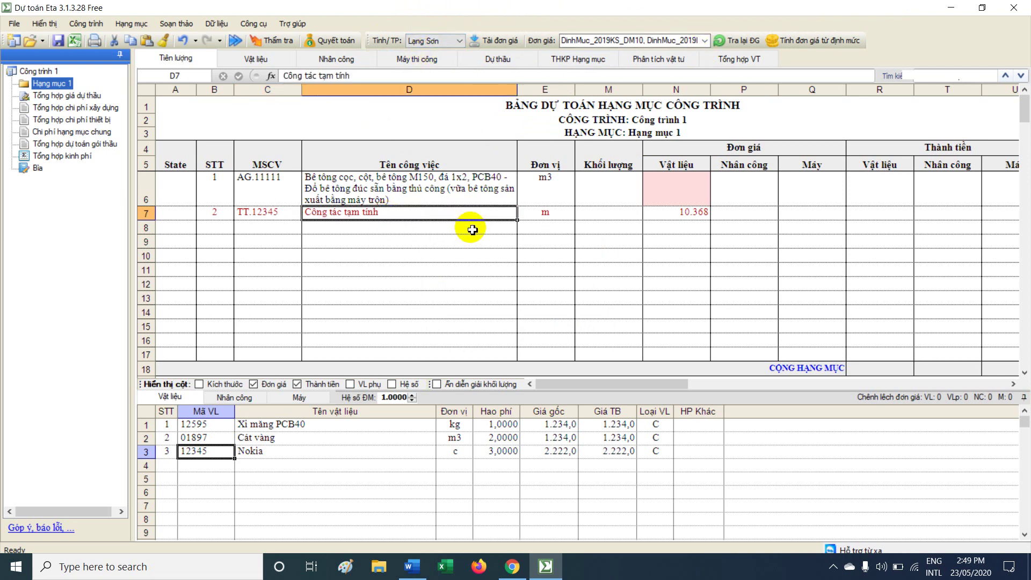
click(246, 212)
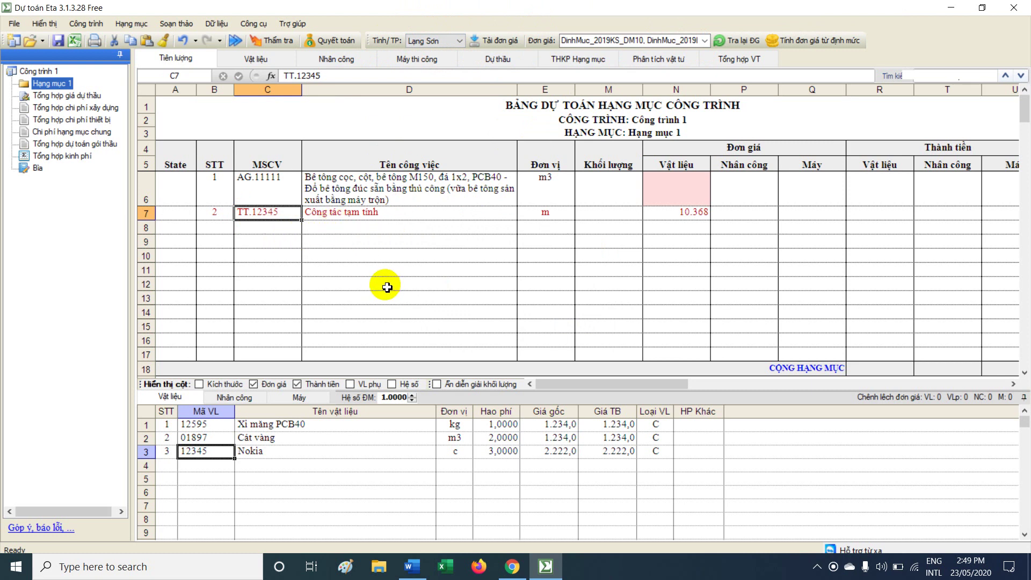
Switch to the NgheAn.docx outline in Word, highlight topic 1 on creating provisional items, and return to Dự toán Eta.
click(412, 566)
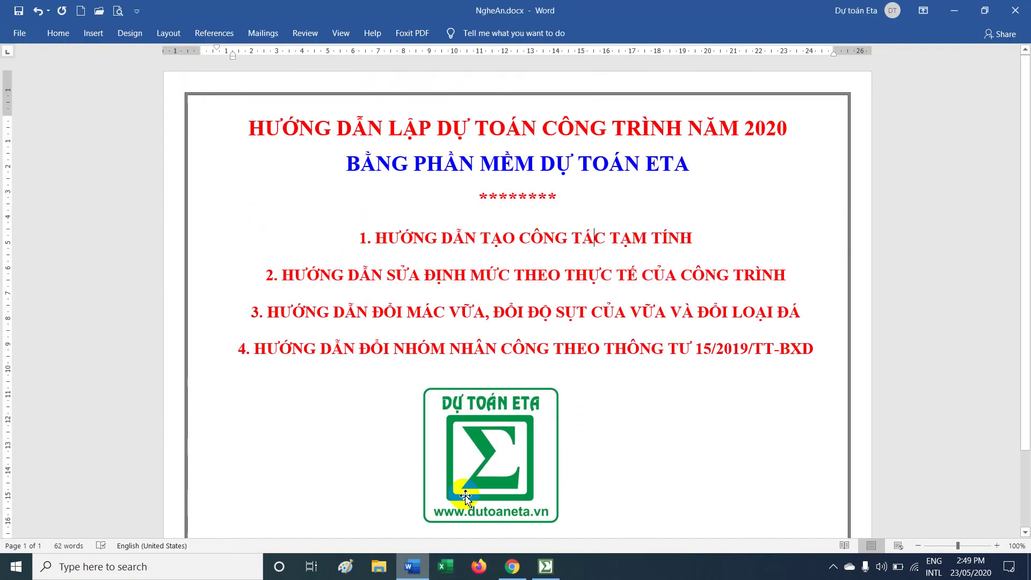
click(413, 238)
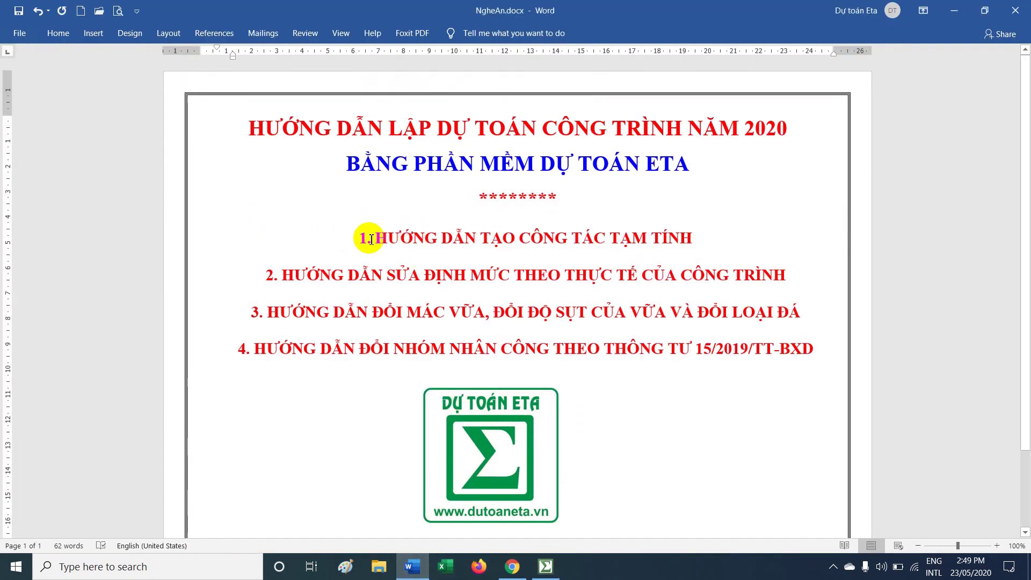
drag(380, 238, 692, 242)
click(546, 566)
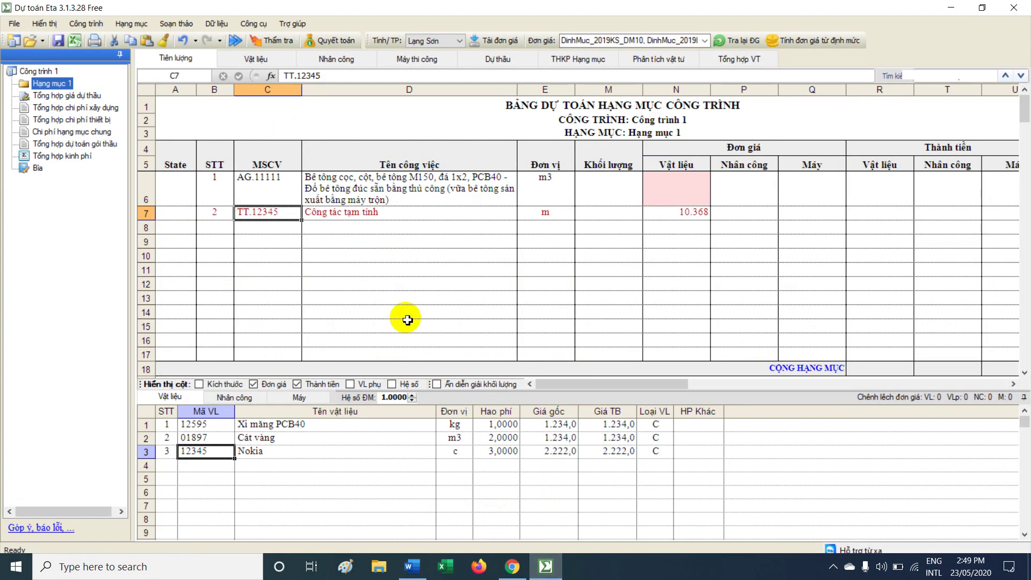
Switch to Word again, highlight topic 2 on editing norms to match the project, and return to Dự toán Eta.
click(412, 566)
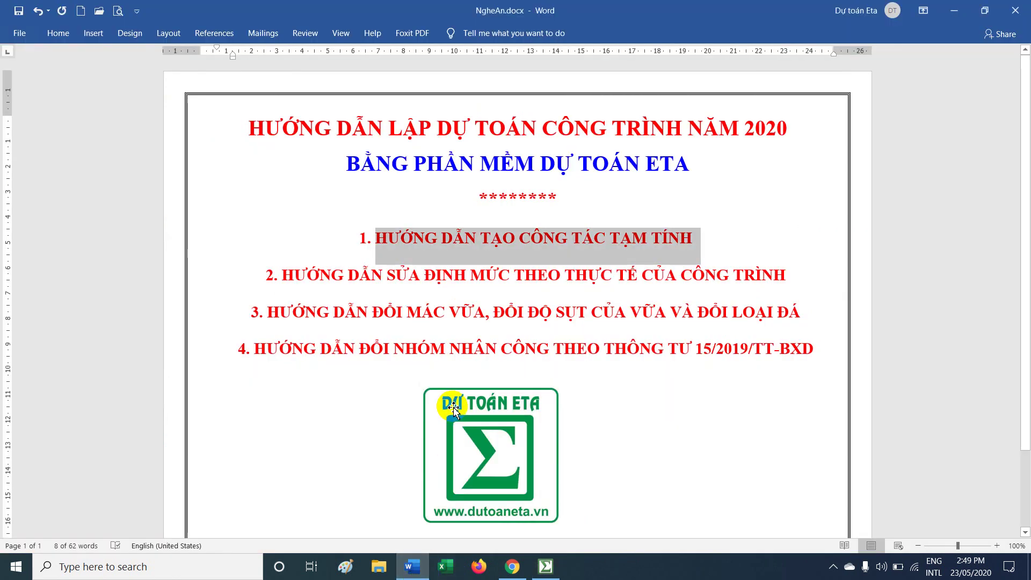
click(325, 275)
drag(288, 279, 760, 279)
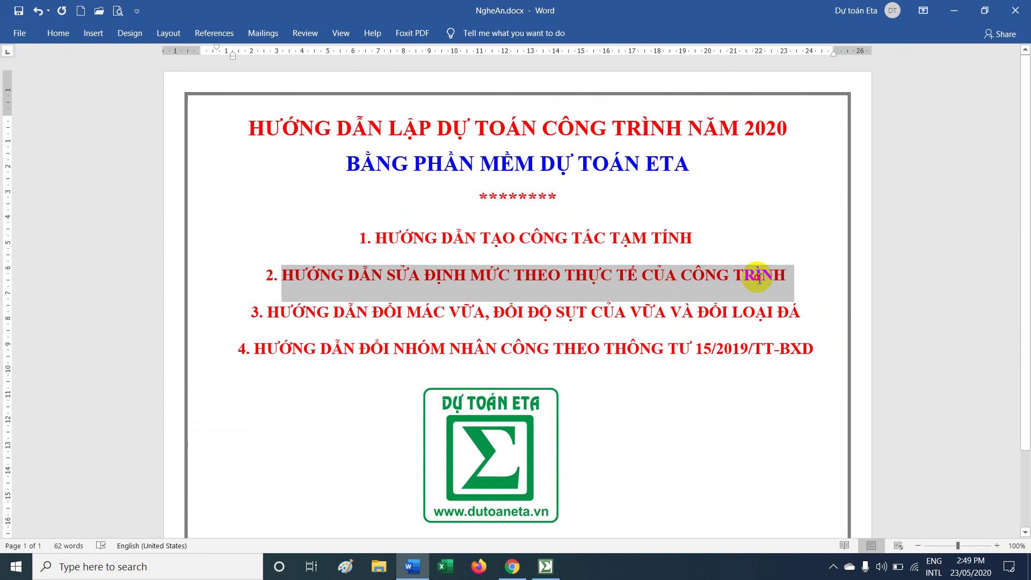
click(546, 566)
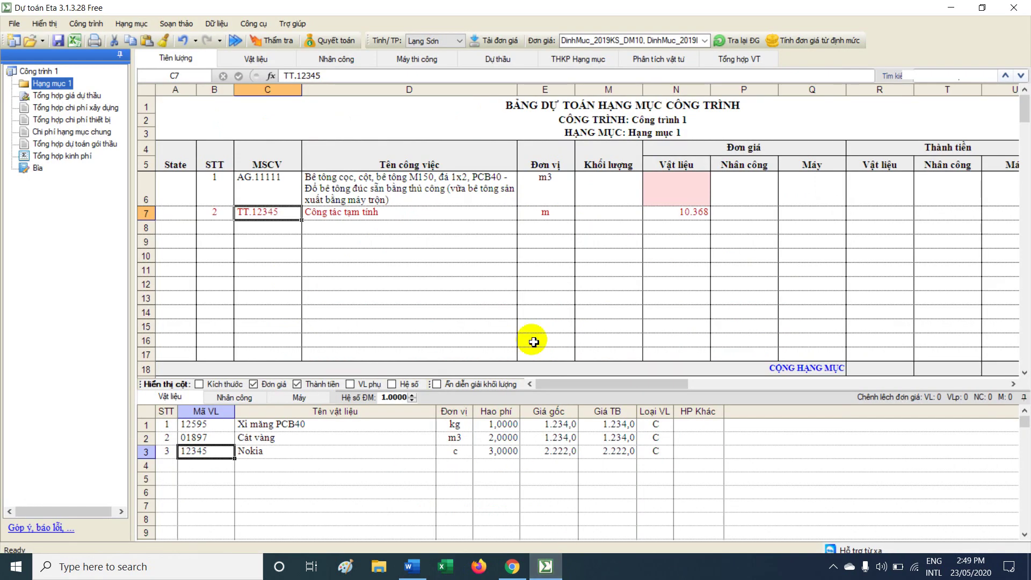
Search for "sơn tường" in the row below TT.12345 and add the painting work item AK.84111.
click(295, 230)
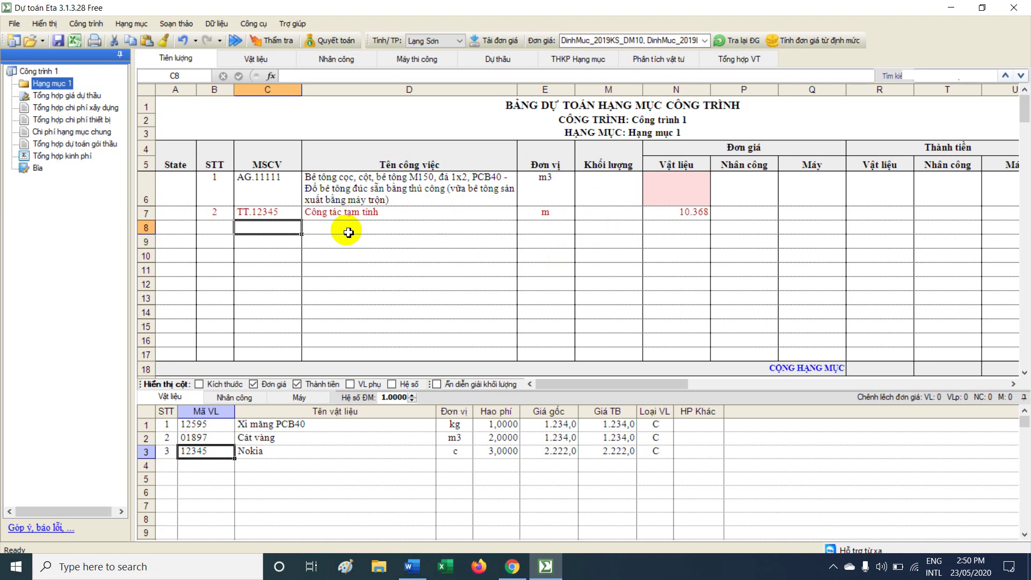
text(d)
key(BackSpace)
text(sơn tườ)
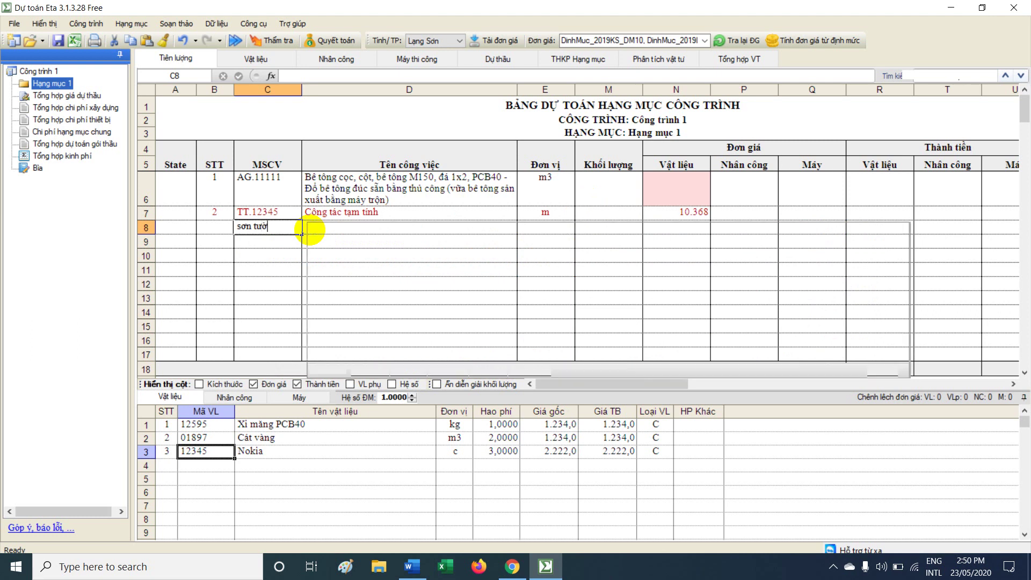
text(ngf)
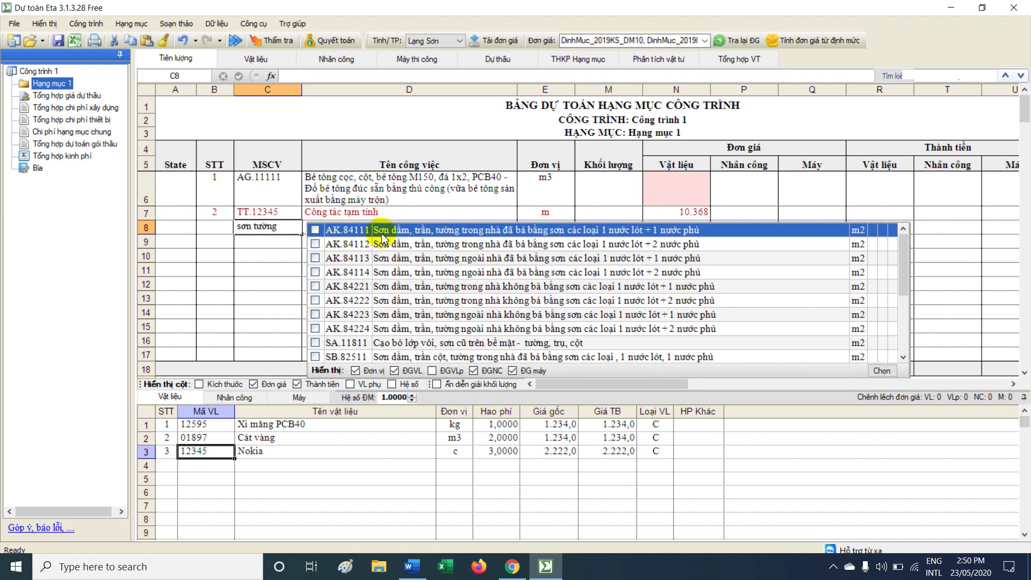
click(473, 230)
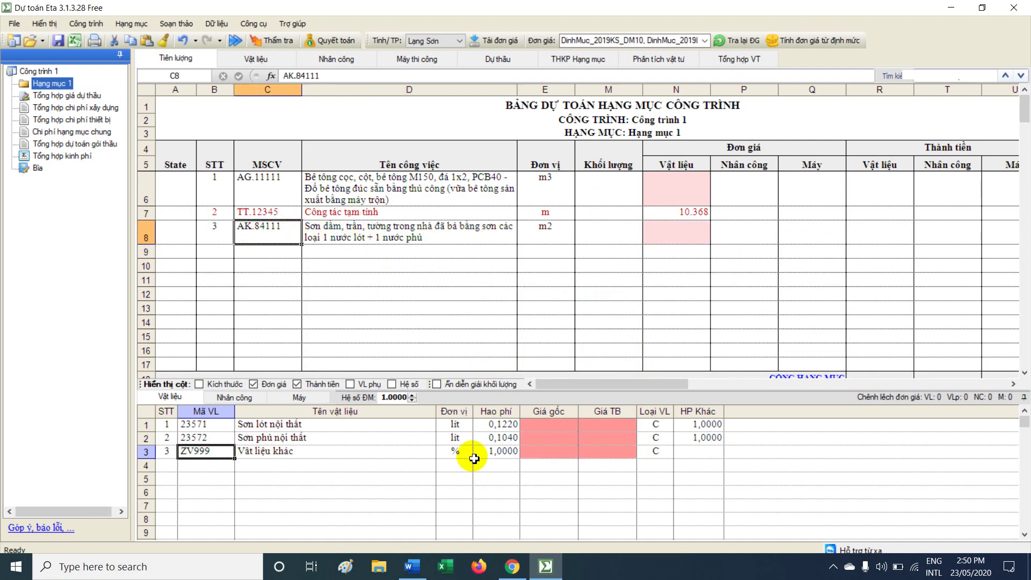
Review the AK.84111 item's material rows, comparing the Sơn lót nội thất primer and Sơn phủ nội thất finish paint entries.
drag(196, 424, 706, 438)
click(273, 430)
click(280, 438)
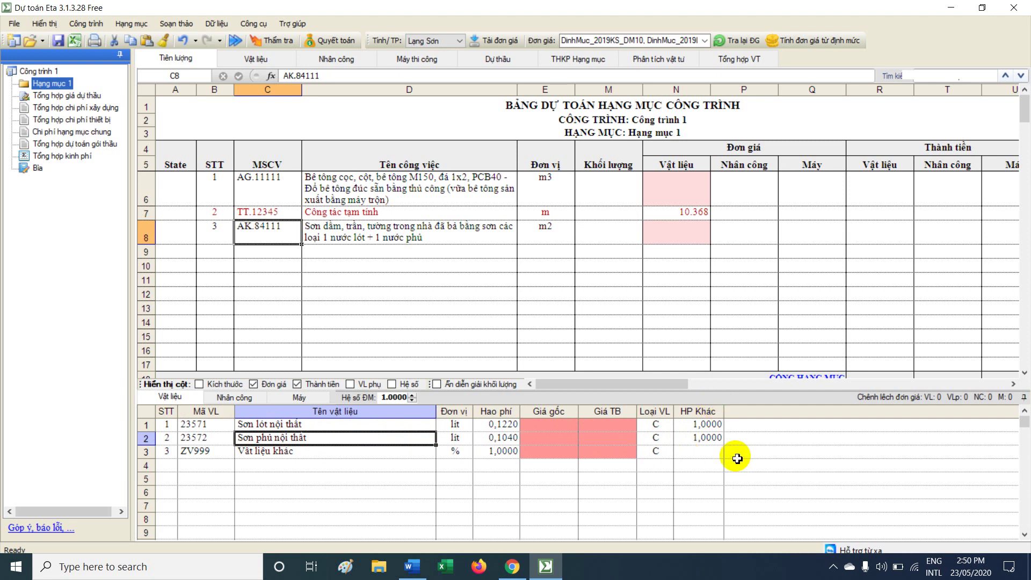
click(374, 235)
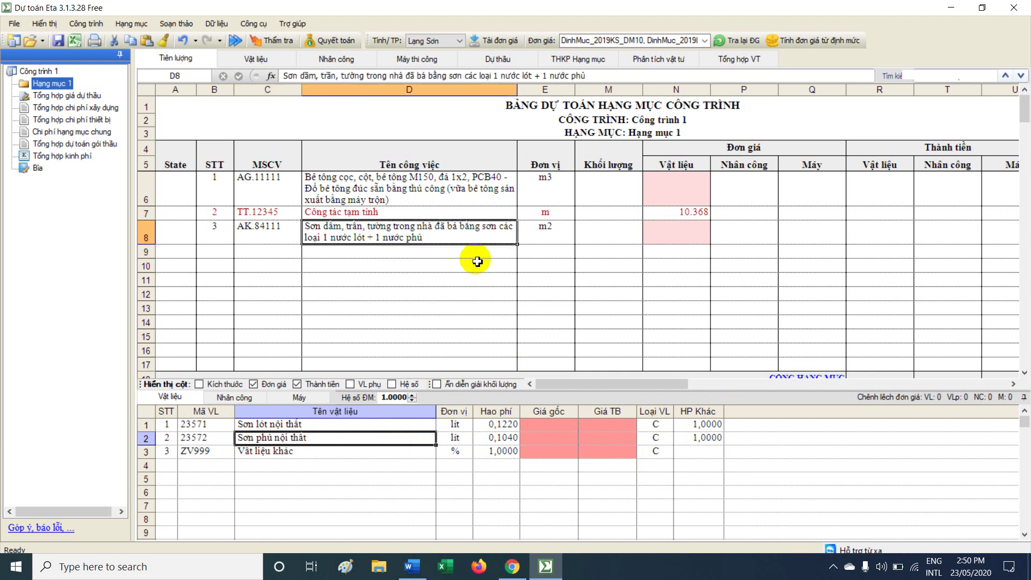
click(280, 213)
click(282, 231)
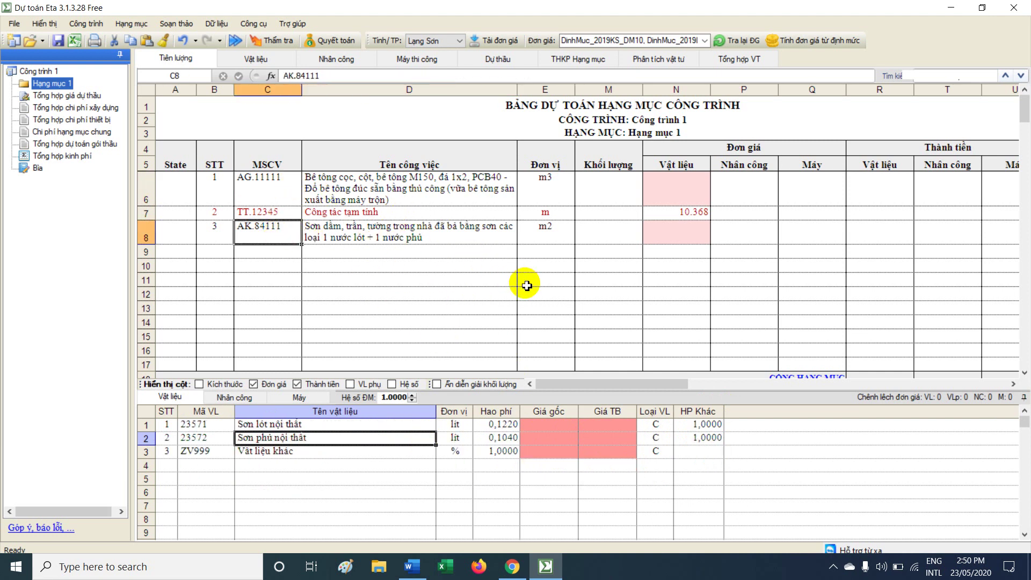
click(355, 236)
drag(185, 424, 465, 450)
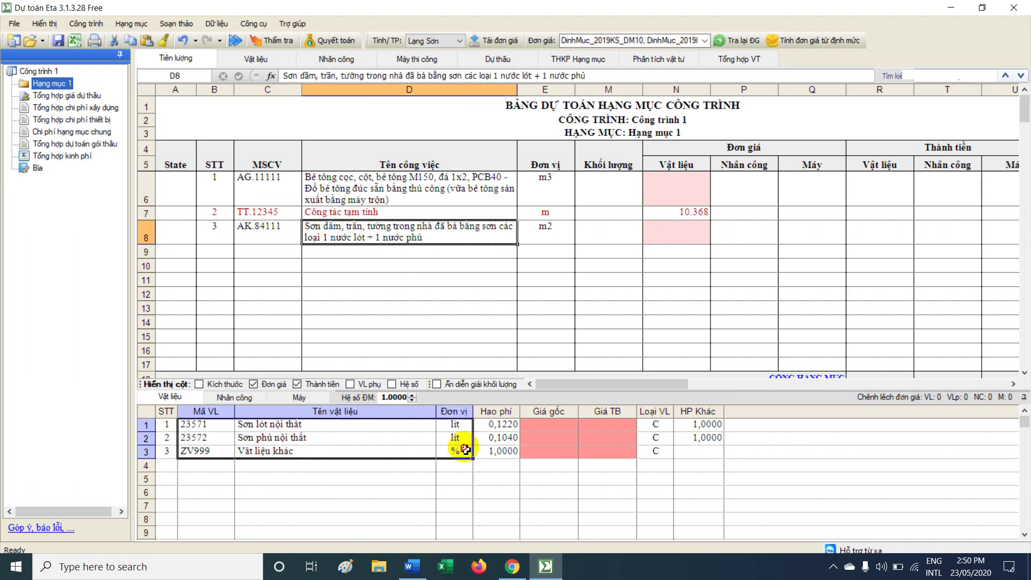
drag(260, 425, 347, 436)
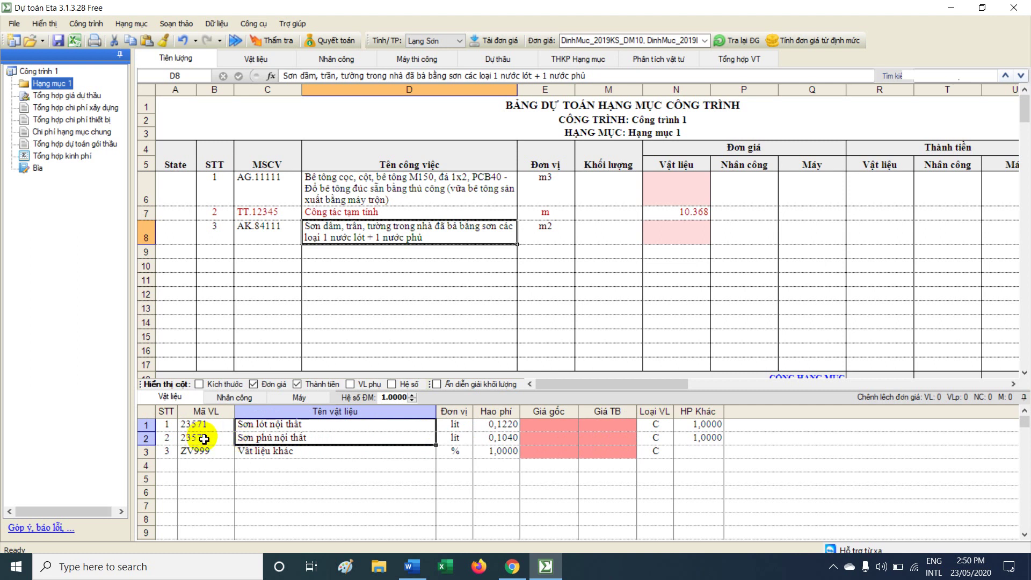
drag(193, 440, 613, 439)
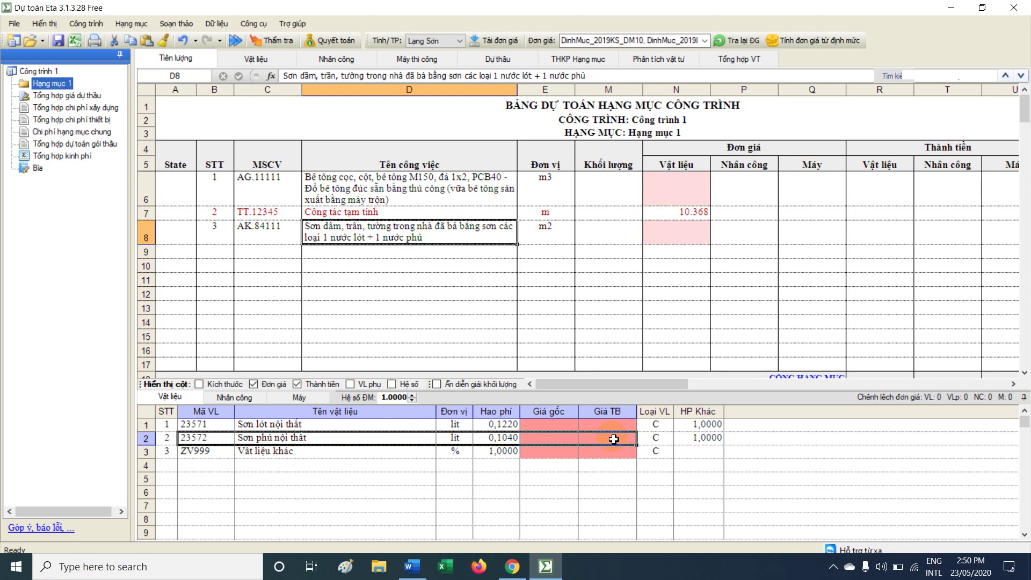
click(321, 427)
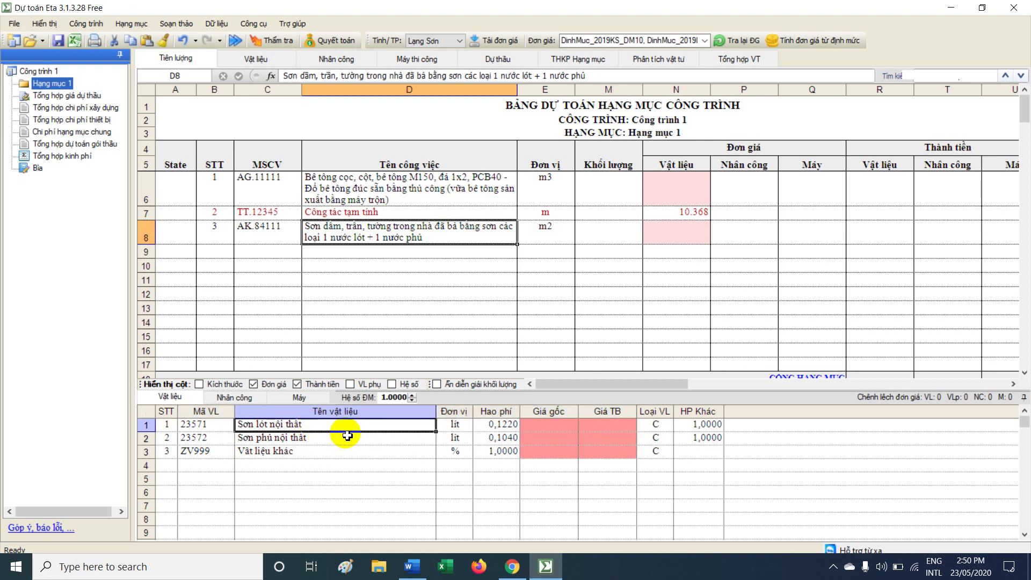
Append "Spec" to the names of the Sơn lót nội thất and Sơn phủ nội thất materials of item AK.84111.
click(326, 429)
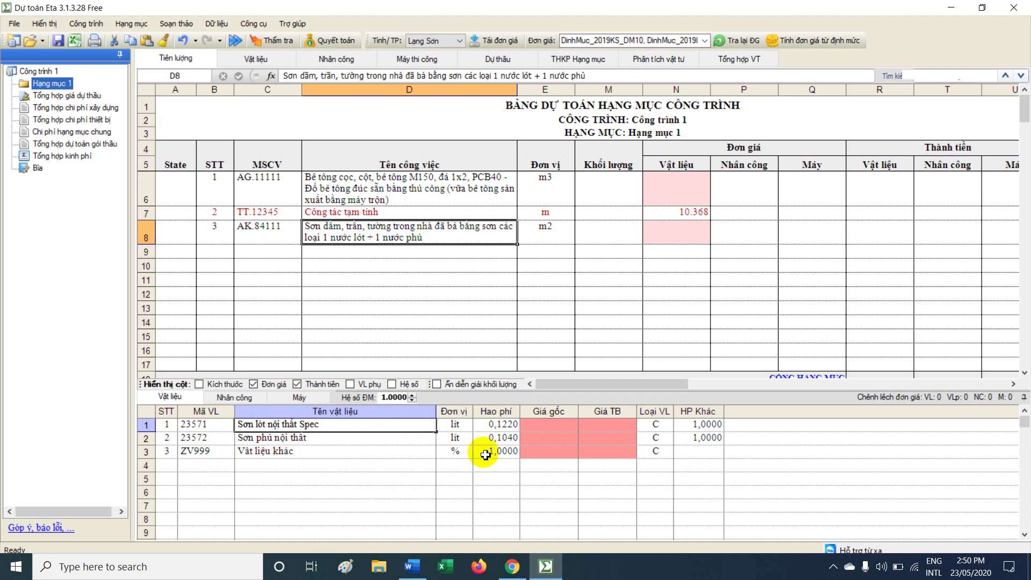
click(328, 436)
click(329, 437)
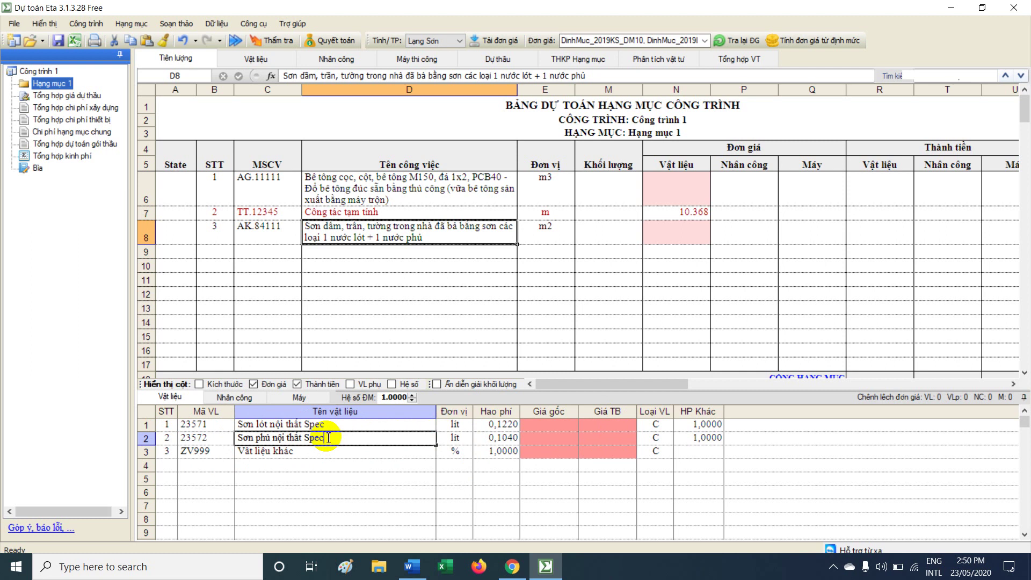
click(356, 455)
click(364, 437)
drag(259, 430, 597, 434)
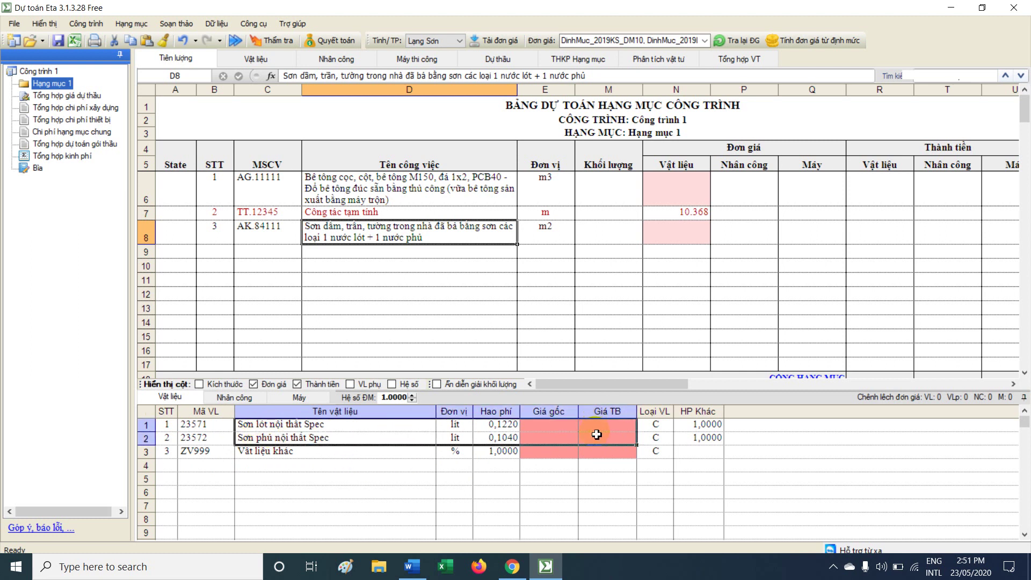
Check the two renamed paint materials in the material analysis, tender estimate and material price sheets.
click(659, 58)
click(398, 329)
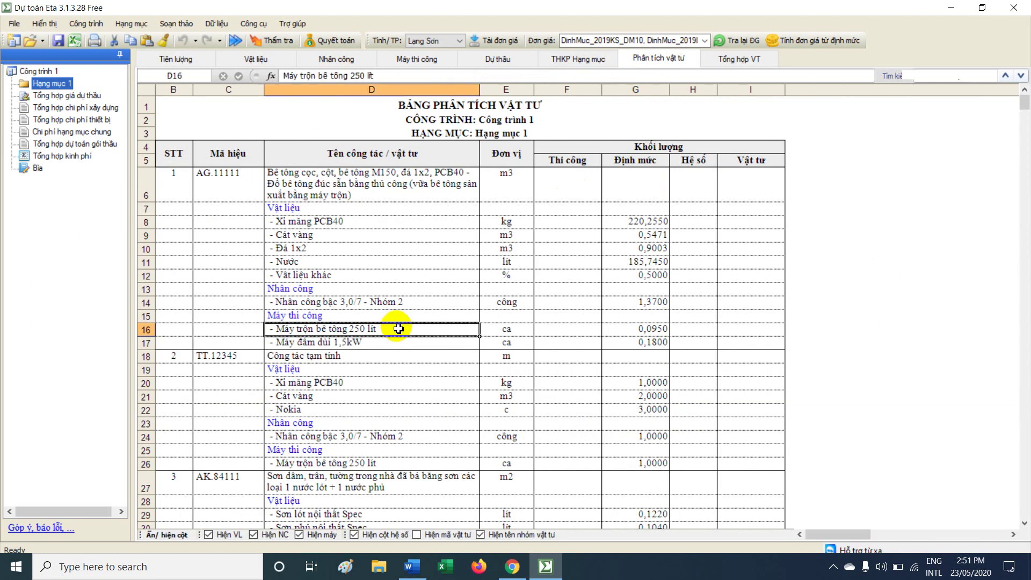
scroll(398, 329, down, 5)
drag(333, 292, 727, 301)
click(497, 59)
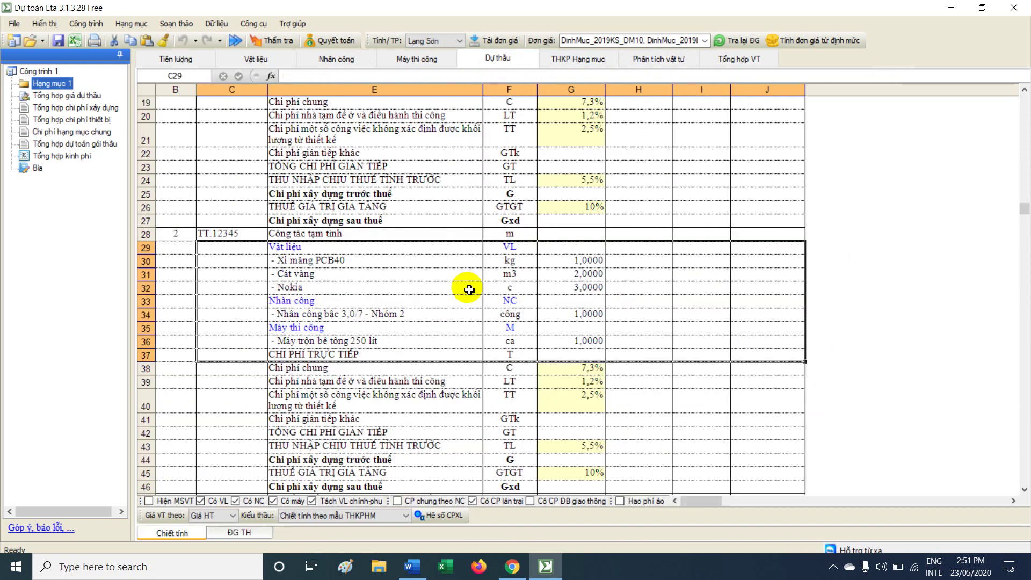
scroll(343, 338, down, 5)
drag(247, 324, 660, 357)
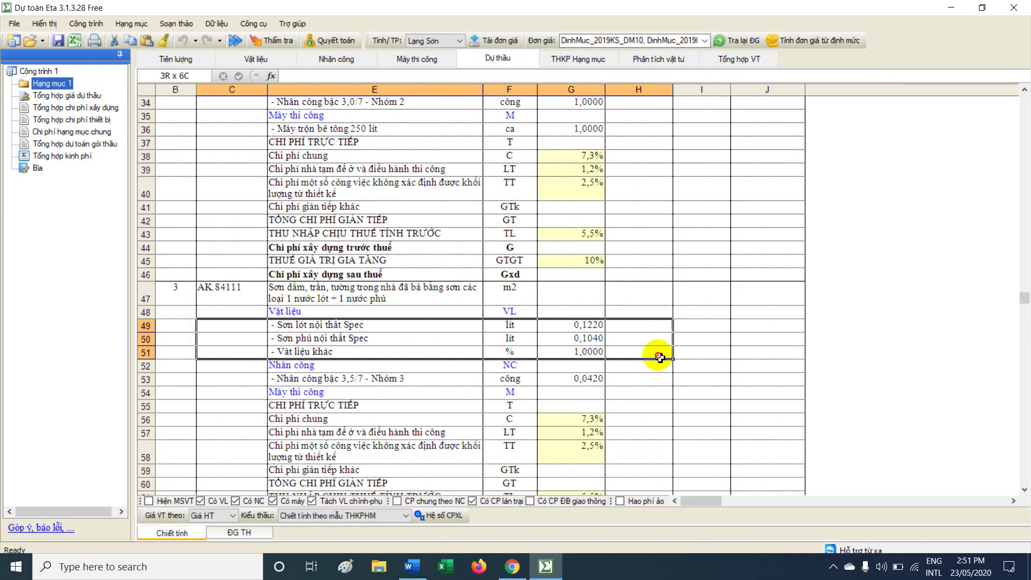
click(257, 57)
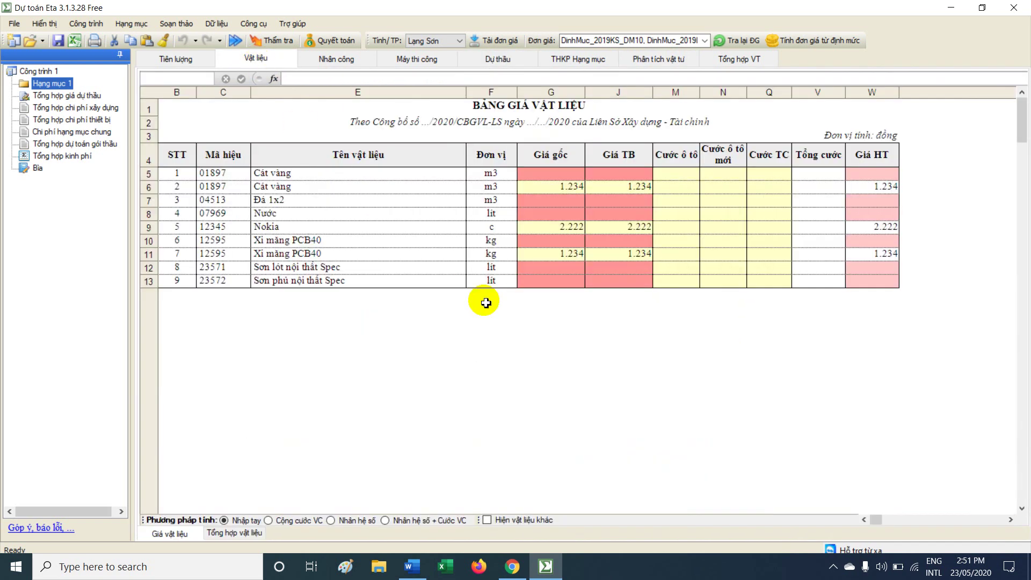
drag(260, 267, 780, 281)
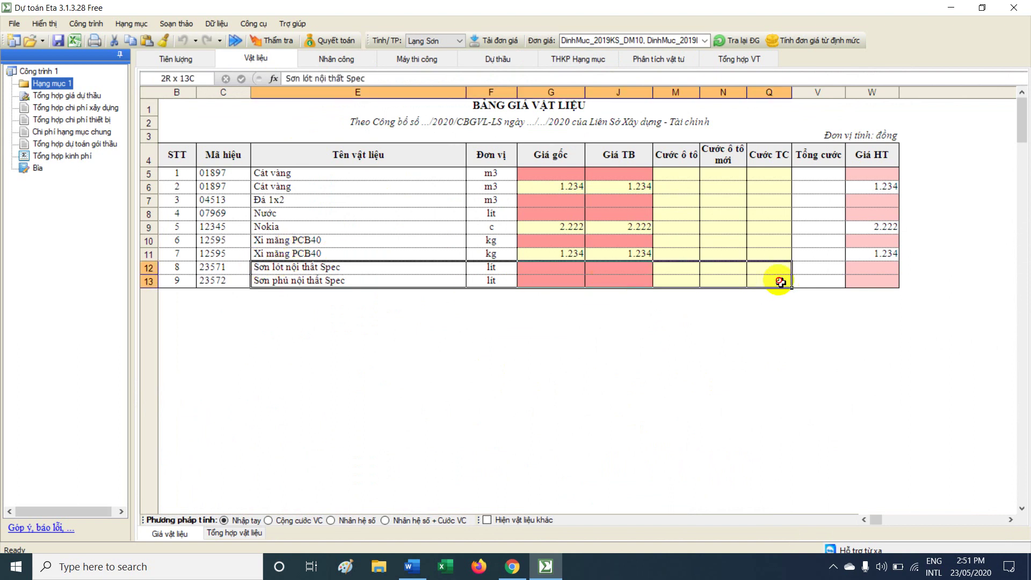
In the Tiên lượng sheet, set the Hao phí of AK.84111's Sơn lót nội thất Spec to 1, and change it to 2.
click(177, 59)
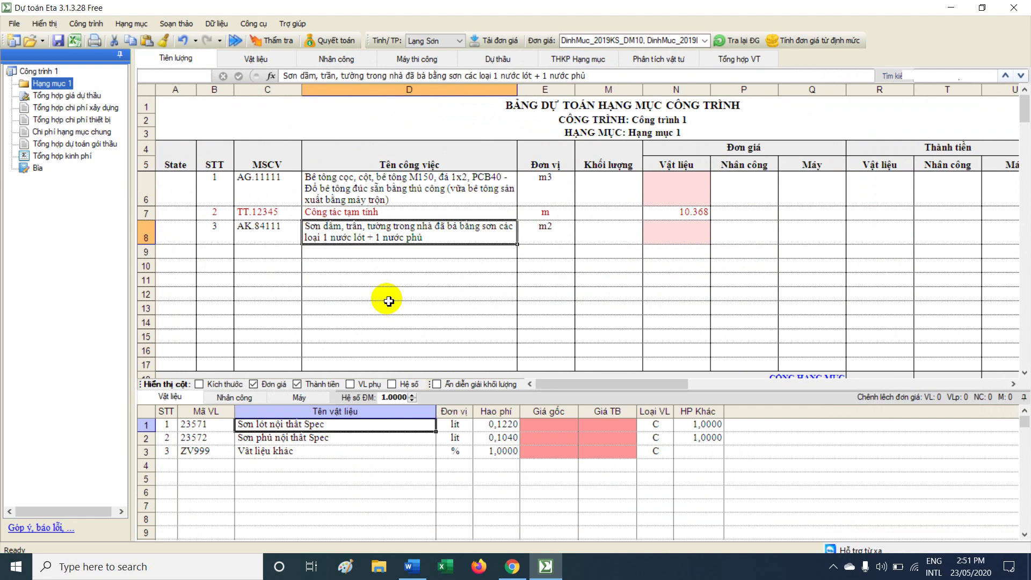
click(504, 425)
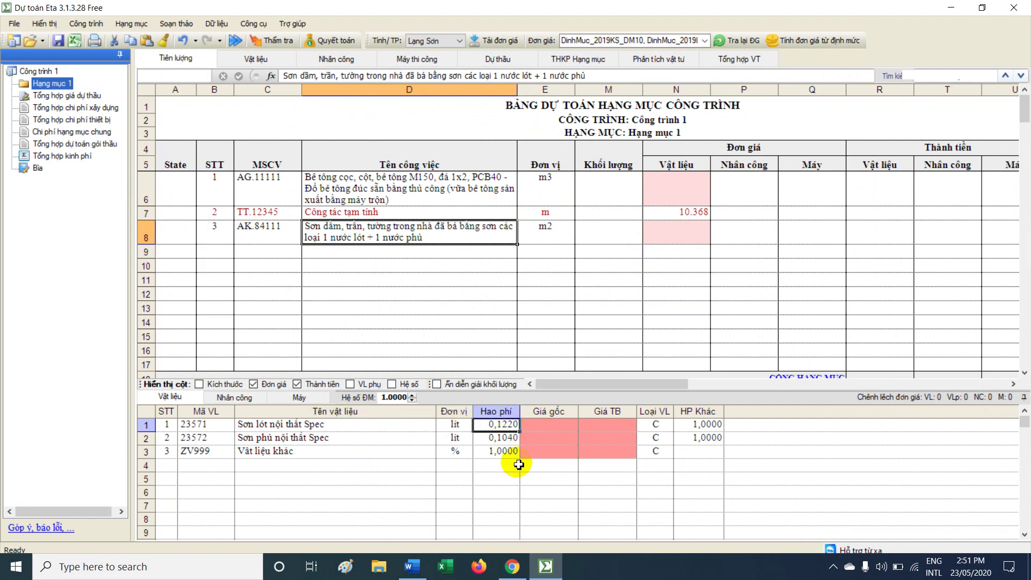
click(450, 213)
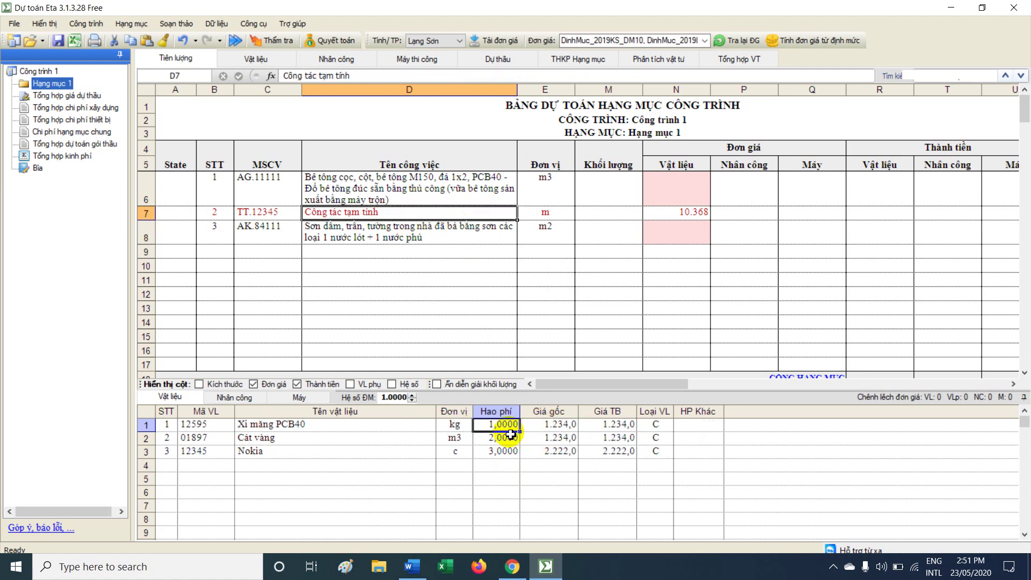
click(437, 230)
drag(486, 427, 504, 448)
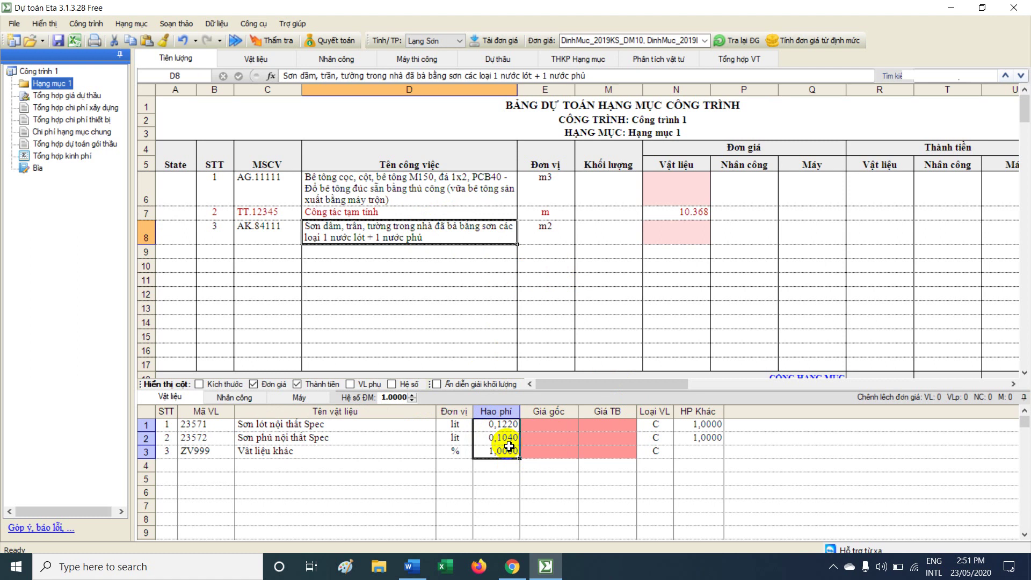
click(510, 428)
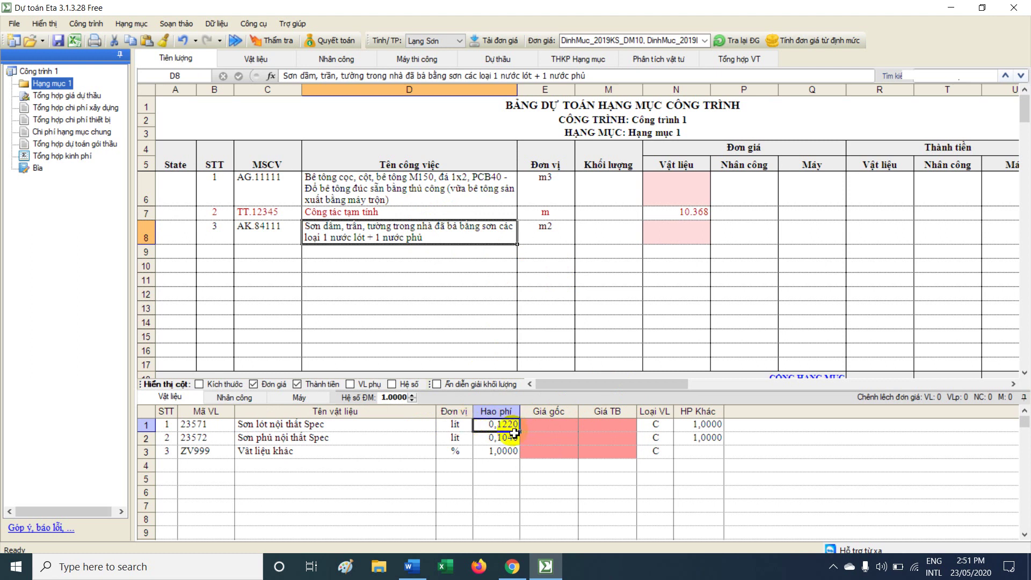
text(1)
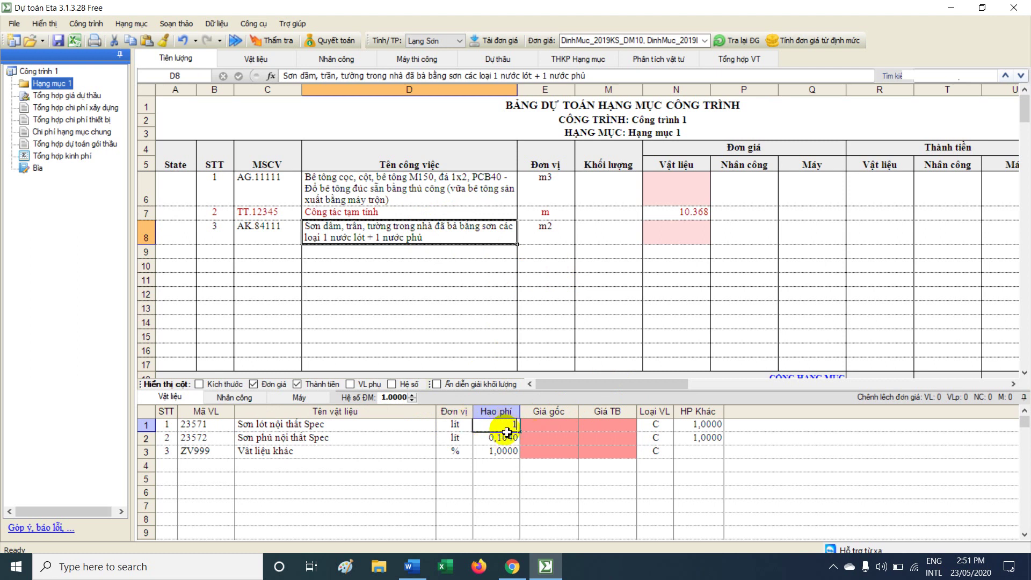
key(Return)
click(511, 429)
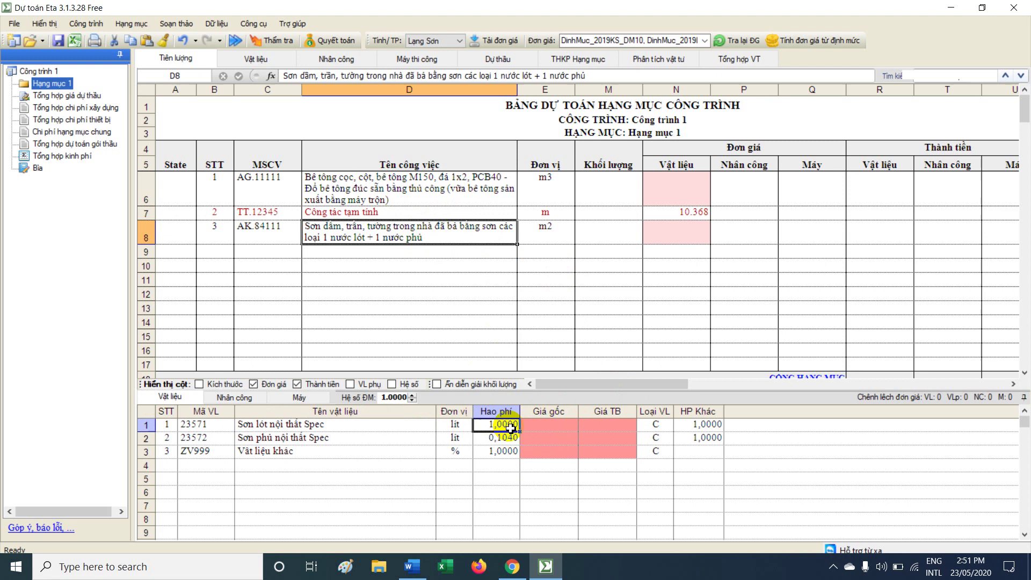
text(2)
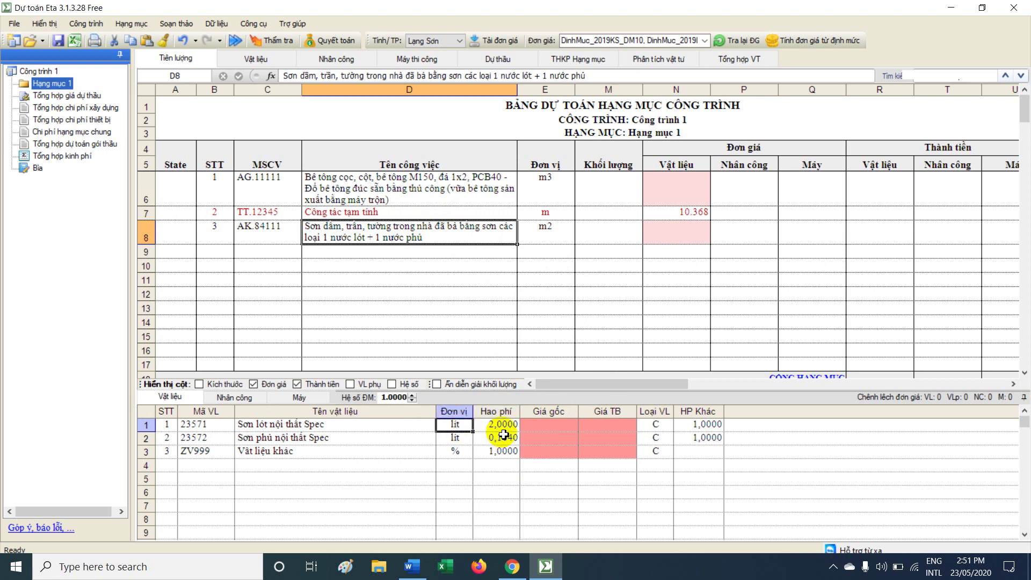
click(514, 443)
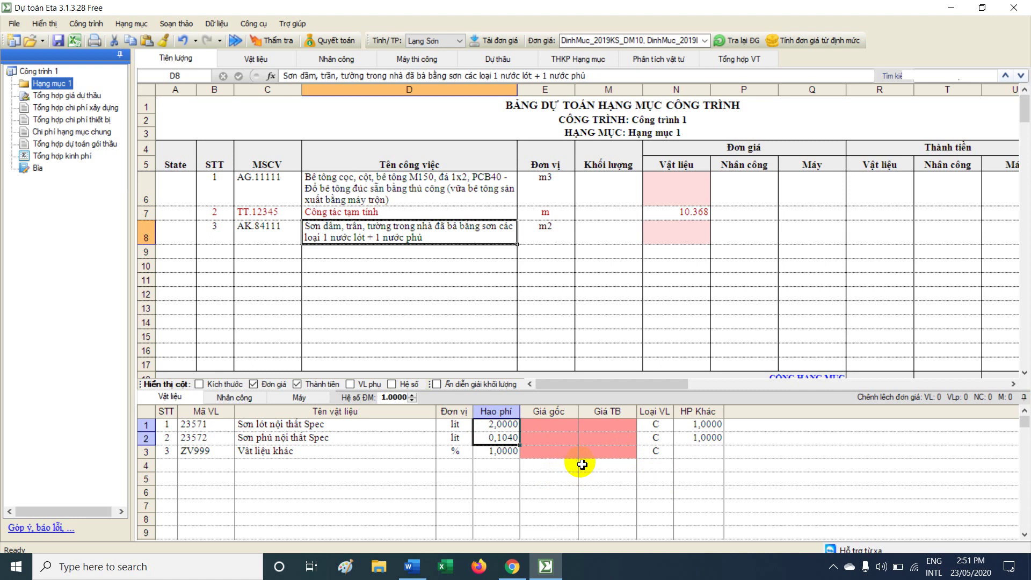
Delete the Sơn phủ nội thất Spec row from AK.84111 and check the item's remaining materials in the material analysis sheet.
click(309, 426)
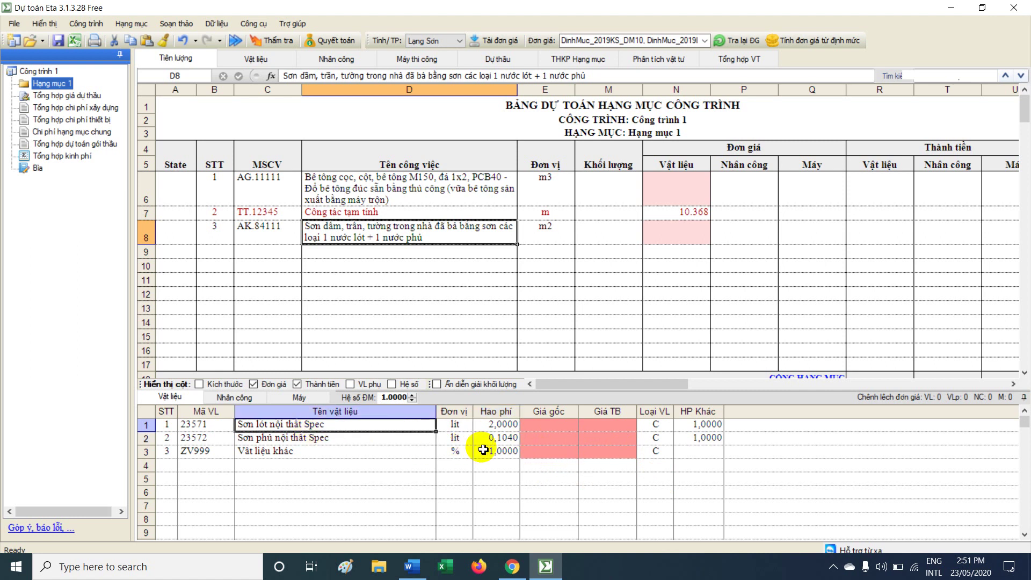
click(252, 439)
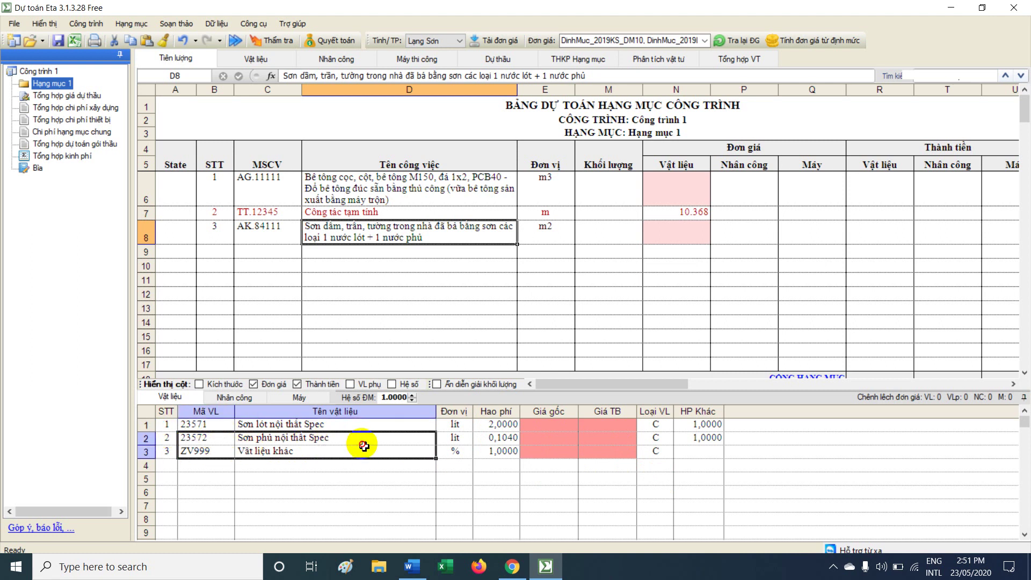
right_click(326, 441)
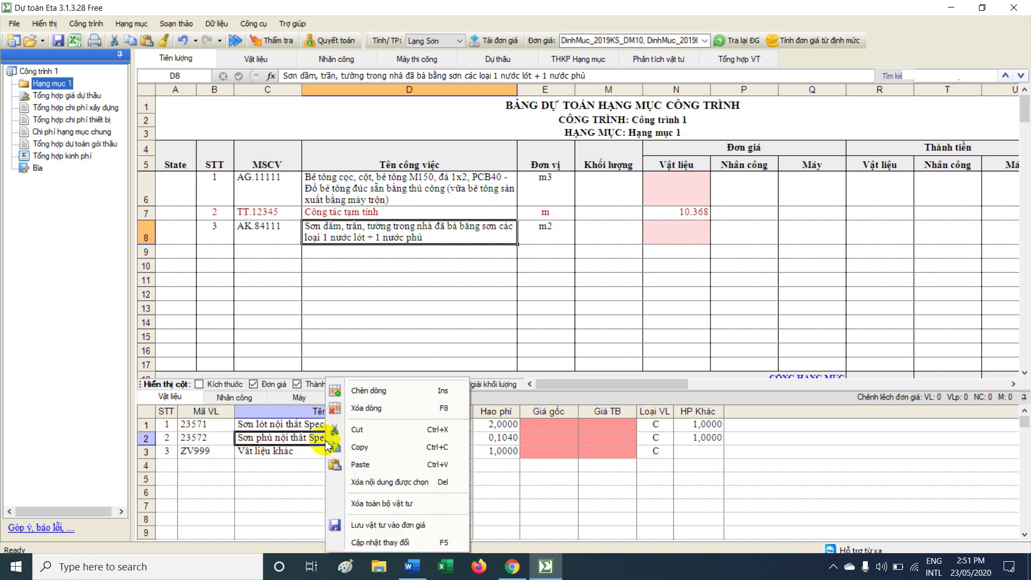
click(397, 416)
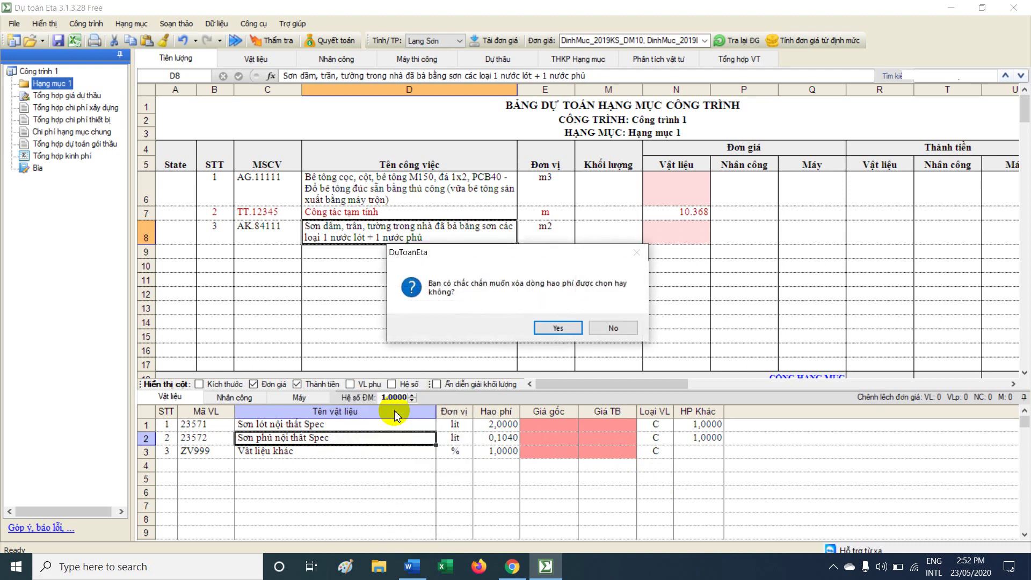
click(552, 327)
click(350, 233)
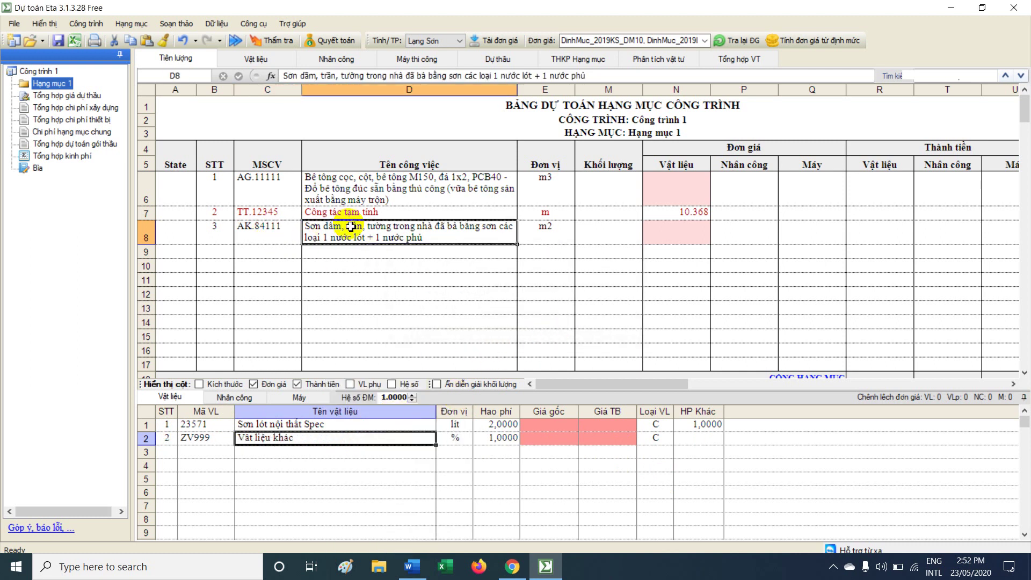
drag(222, 426, 342, 434)
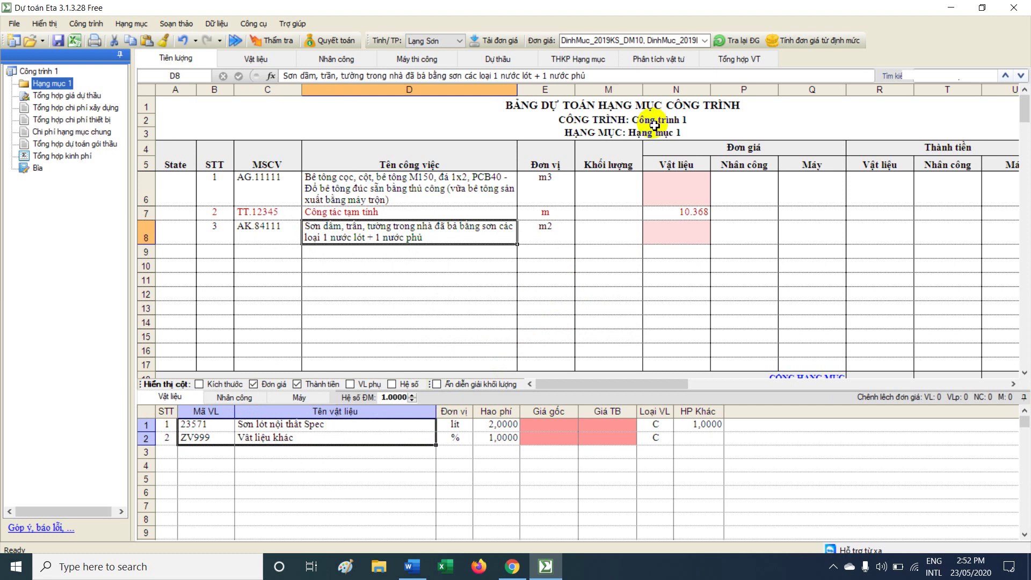
click(660, 59)
drag(223, 290, 731, 312)
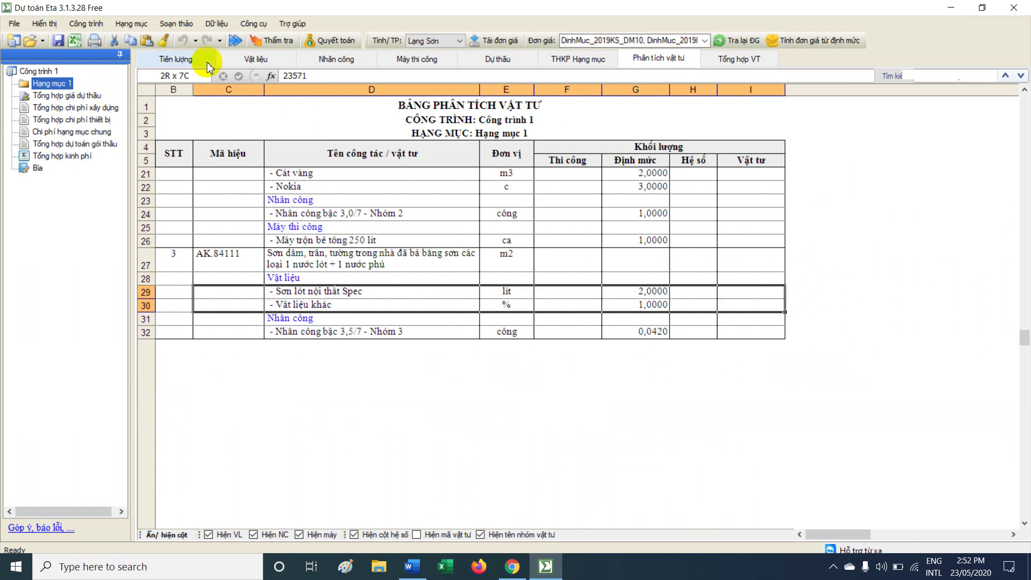
Restore AK.84111's standard norms in the Tiên lượng sheet by re-entering its code, and review the two paint rows and their Hao phí.
click(180, 59)
key(Left)
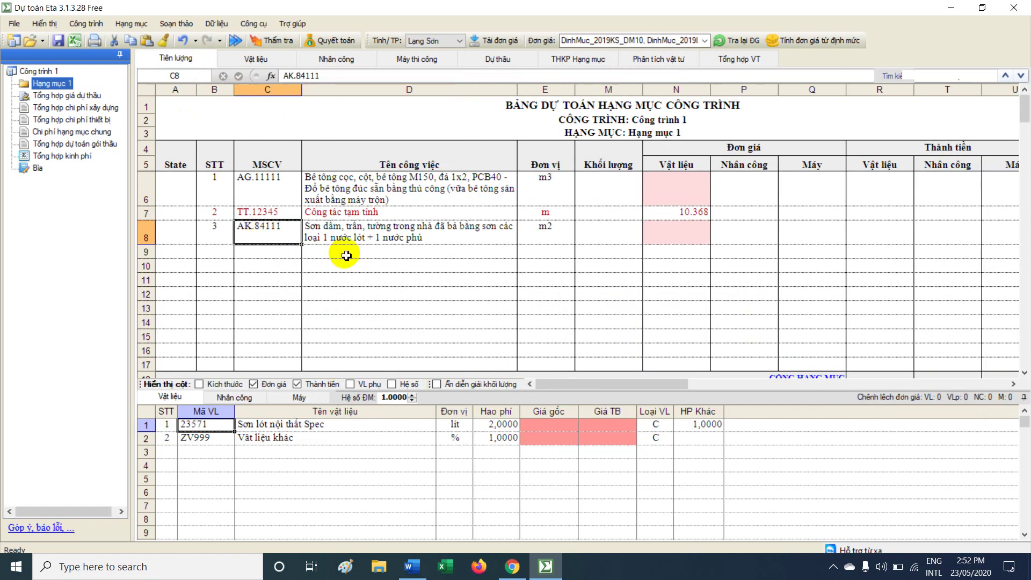
key(Return)
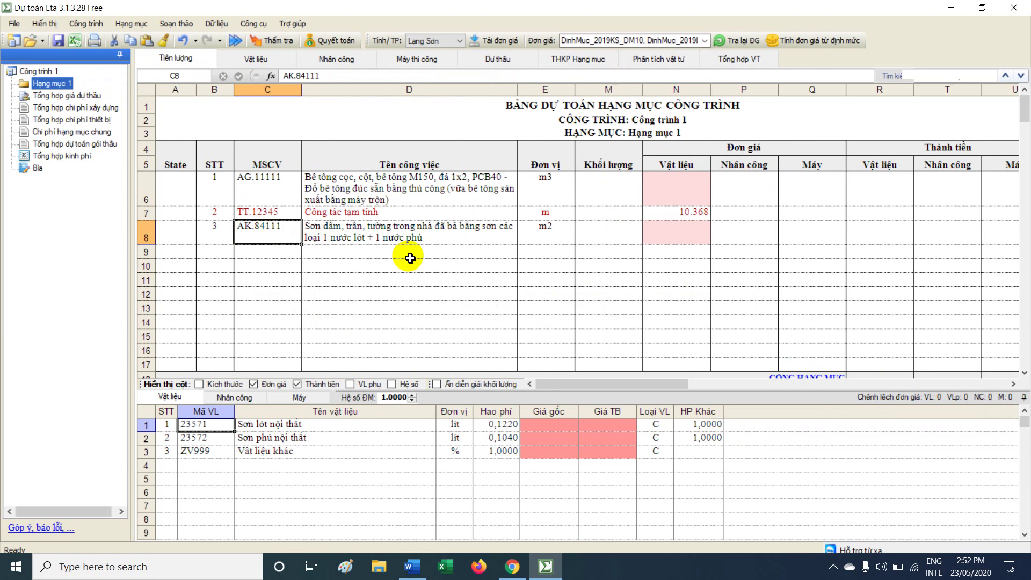
click(369, 231)
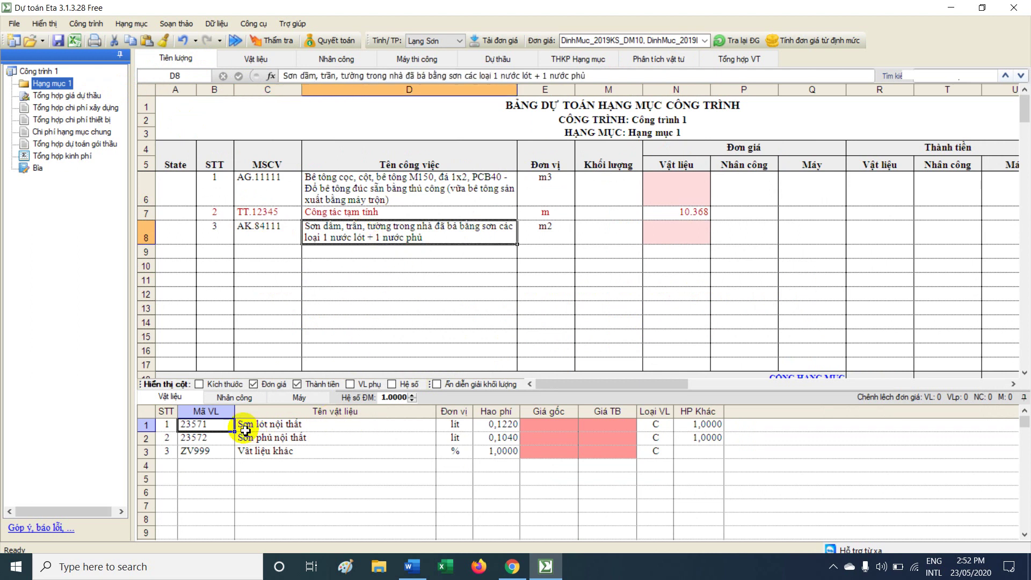
drag(242, 424, 361, 435)
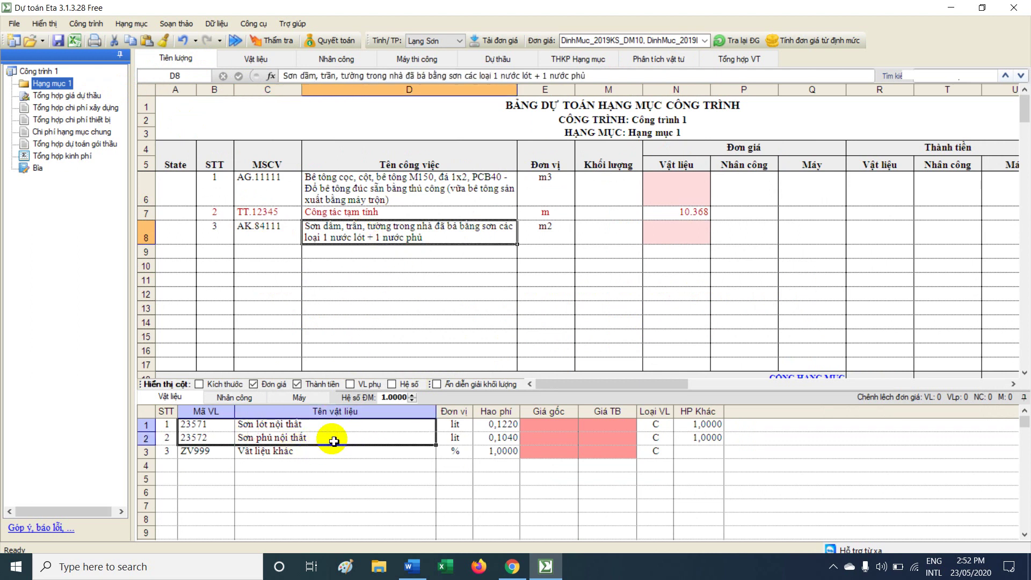
click(315, 425)
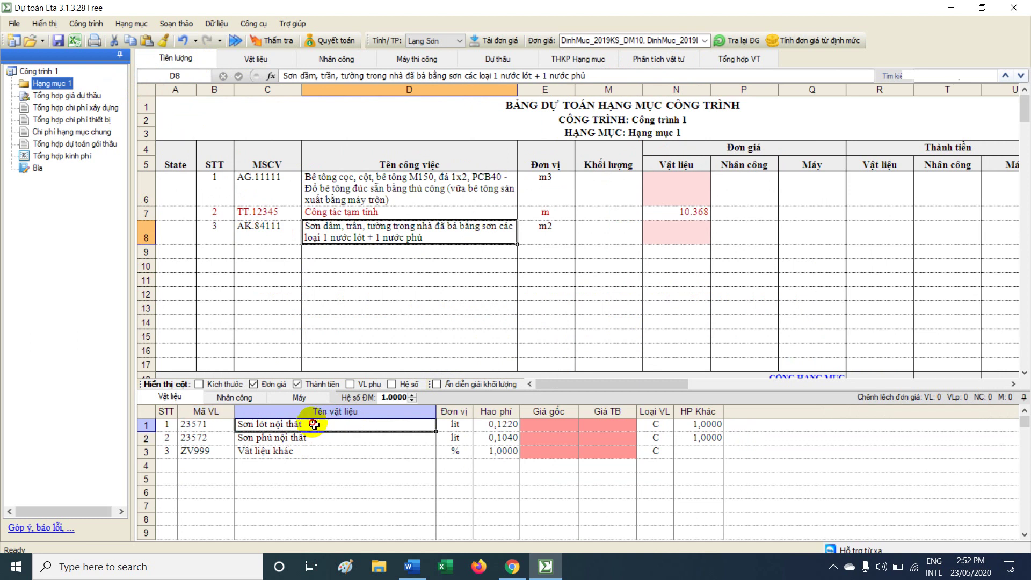
drag(315, 428, 501, 442)
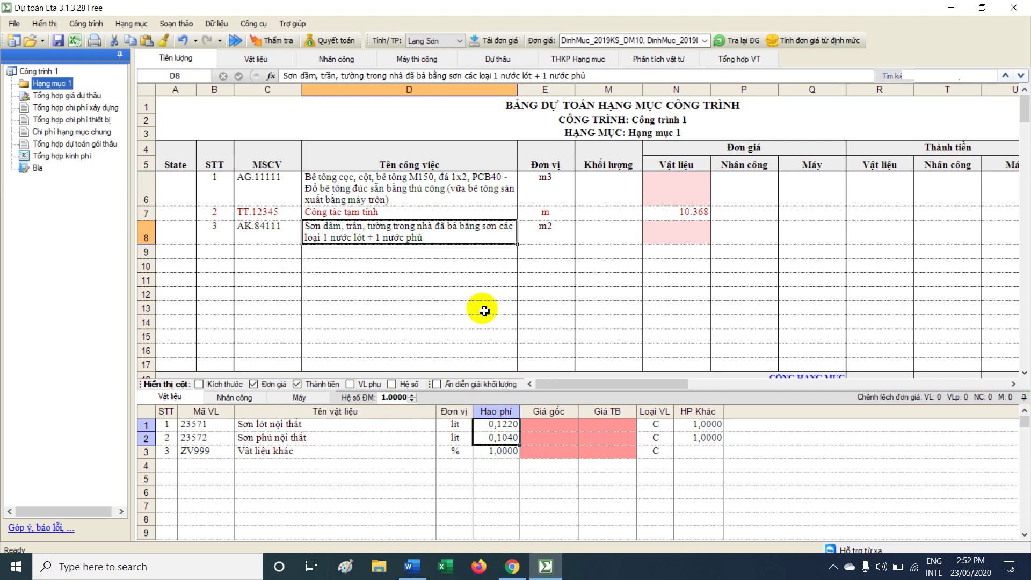
Search for "lắp côn thép" in the row below AK.84111 and add item BB.73101 for the 15 mm steel reducer.
click(265, 252)
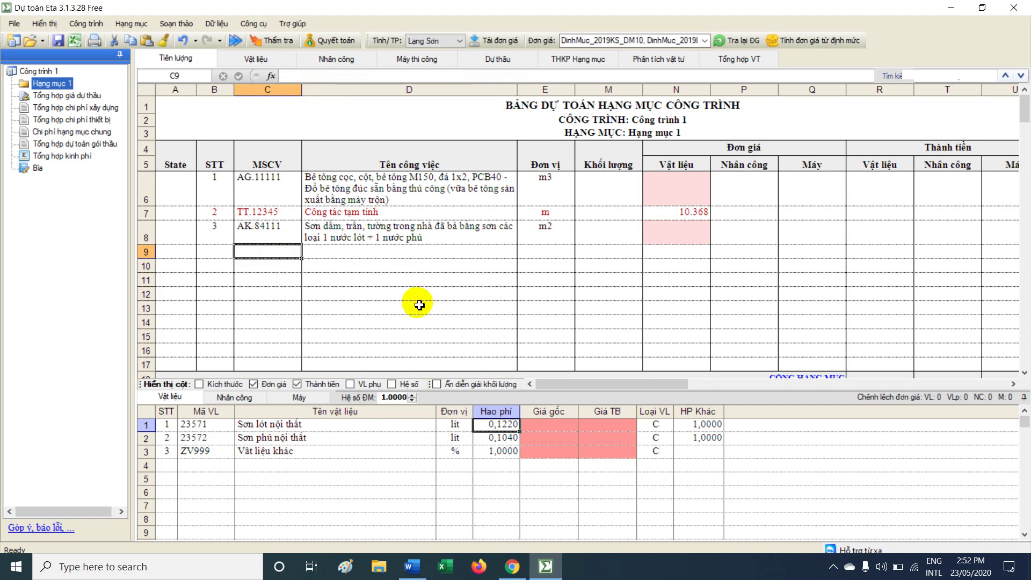
text(lắp )
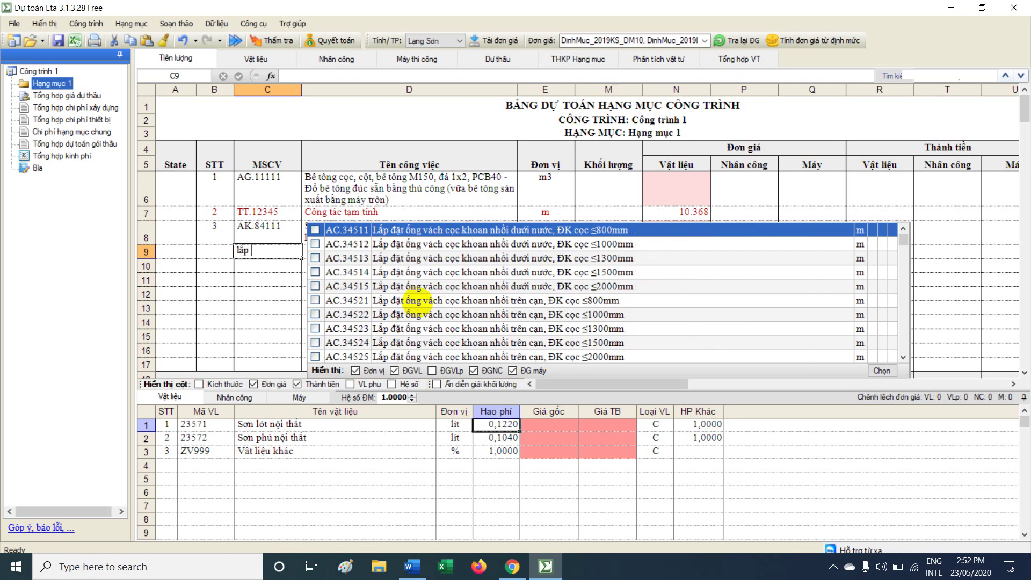
text(con thep)
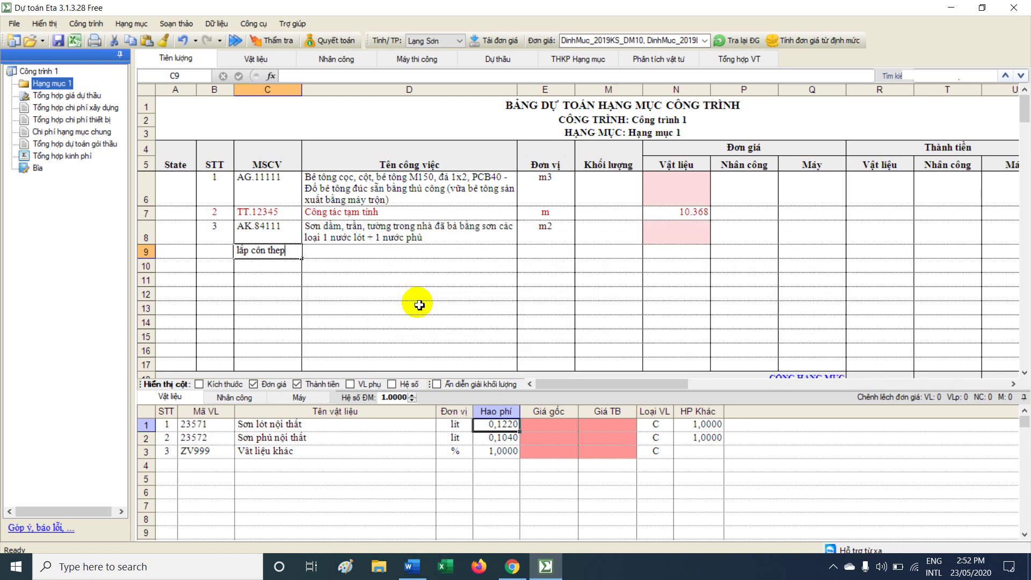
text(s)
scroll(440, 292, down, 10)
double_click(285, 252)
drag(296, 253, 237, 252)
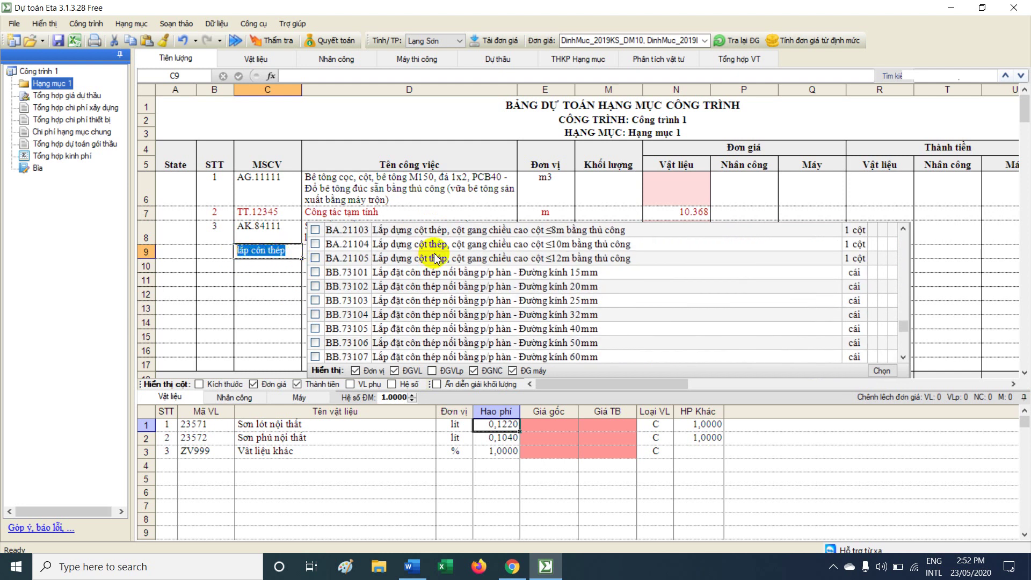
double_click(461, 275)
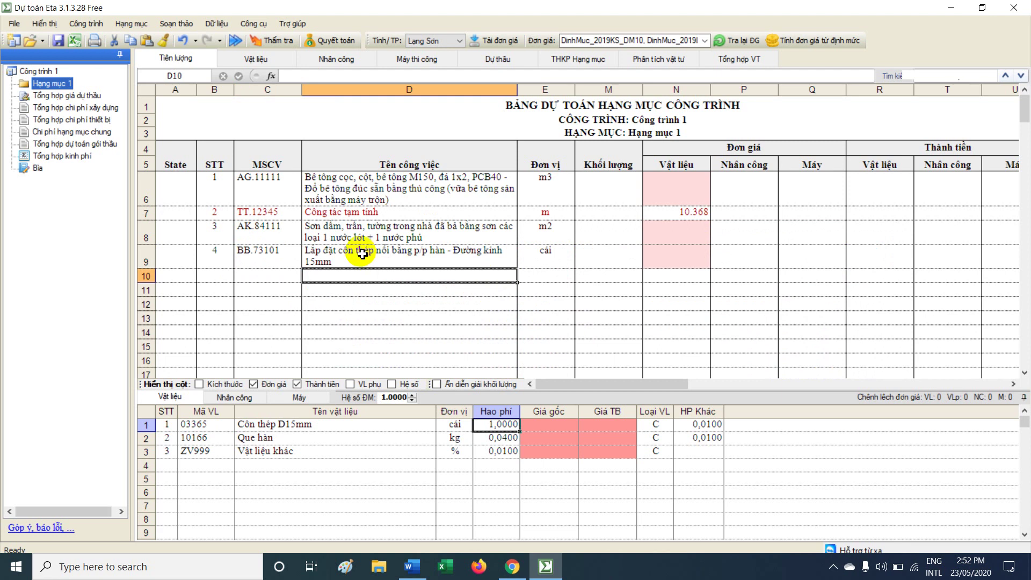
Rename BB.73101's material Côn thép D15mm to Cút thép D15mm.
click(357, 253)
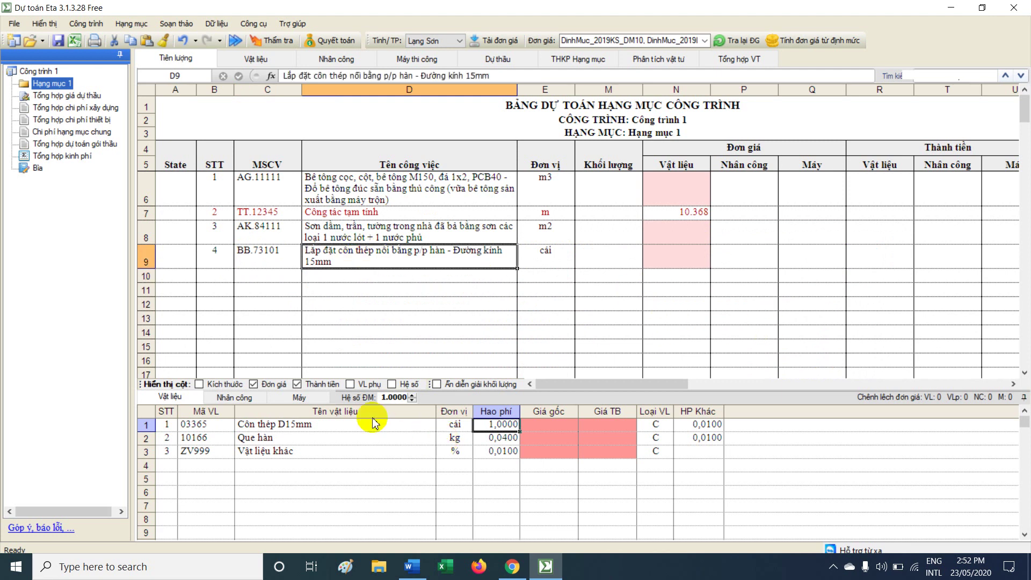
drag(202, 425, 676, 449)
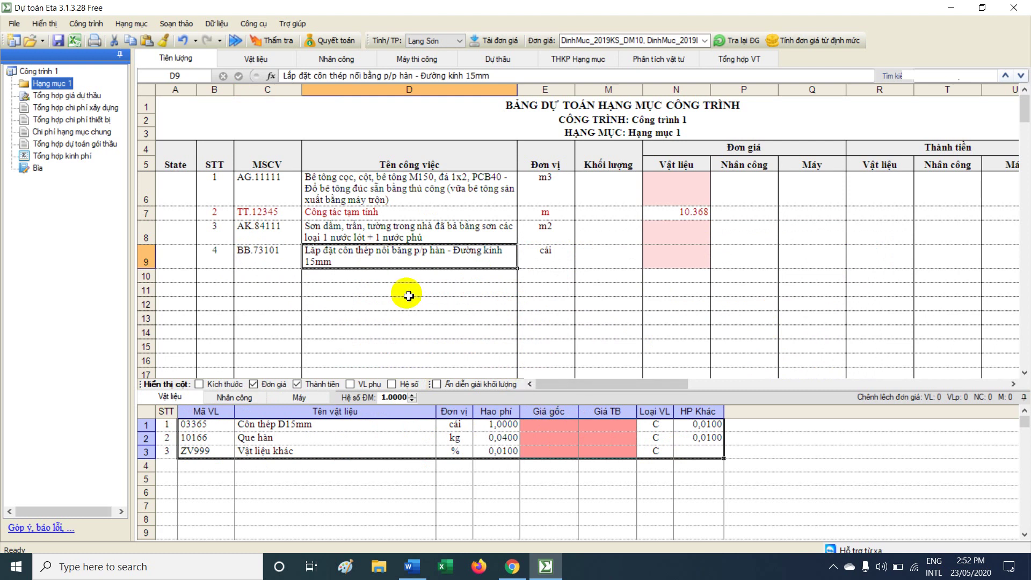
click(362, 259)
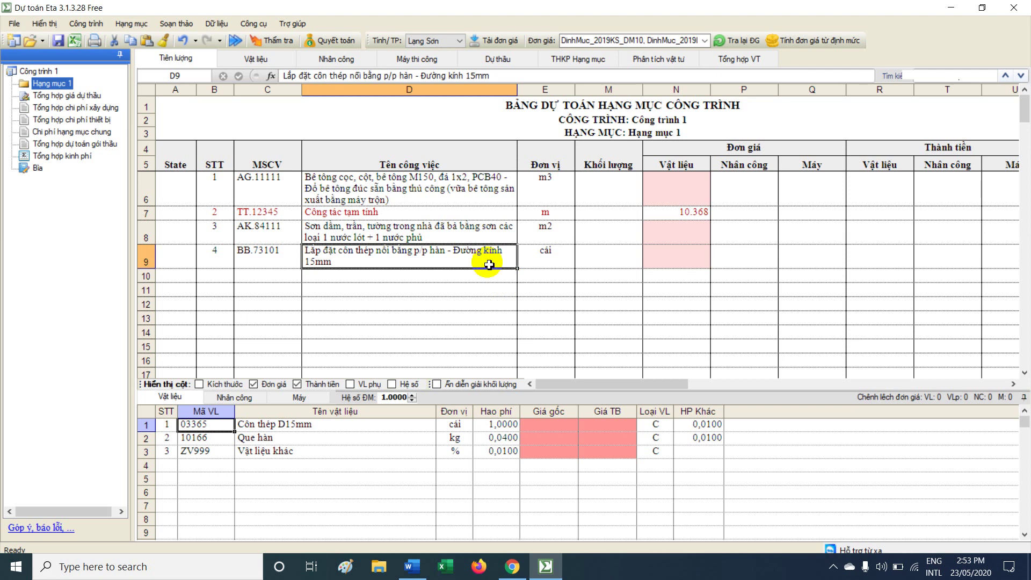
click(350, 237)
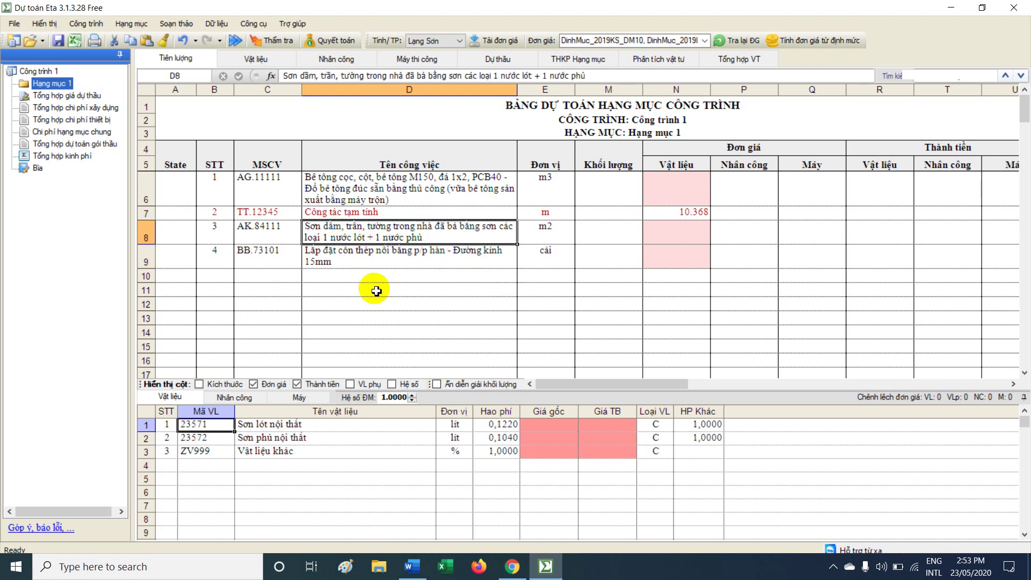
click(332, 253)
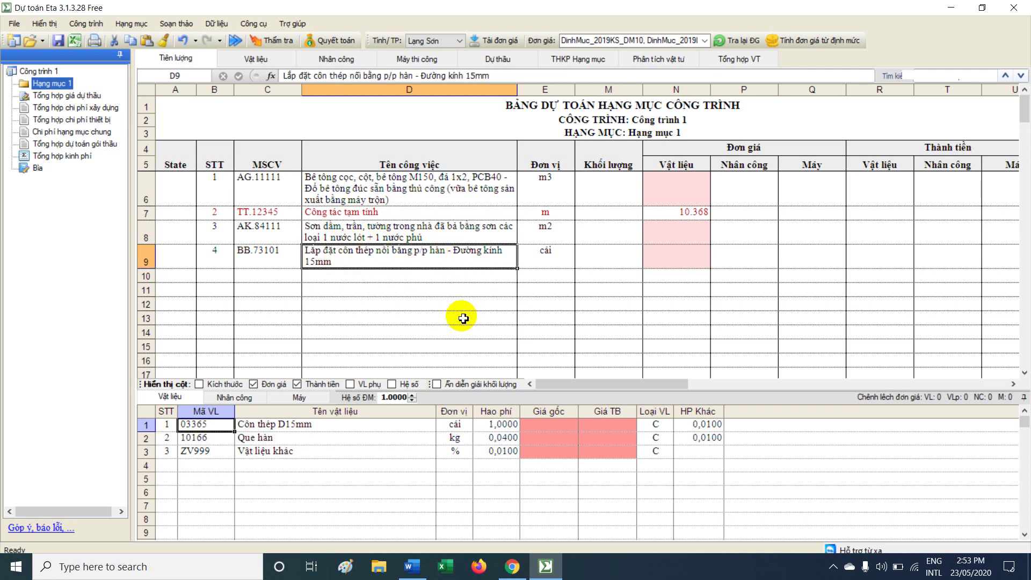
click(263, 425)
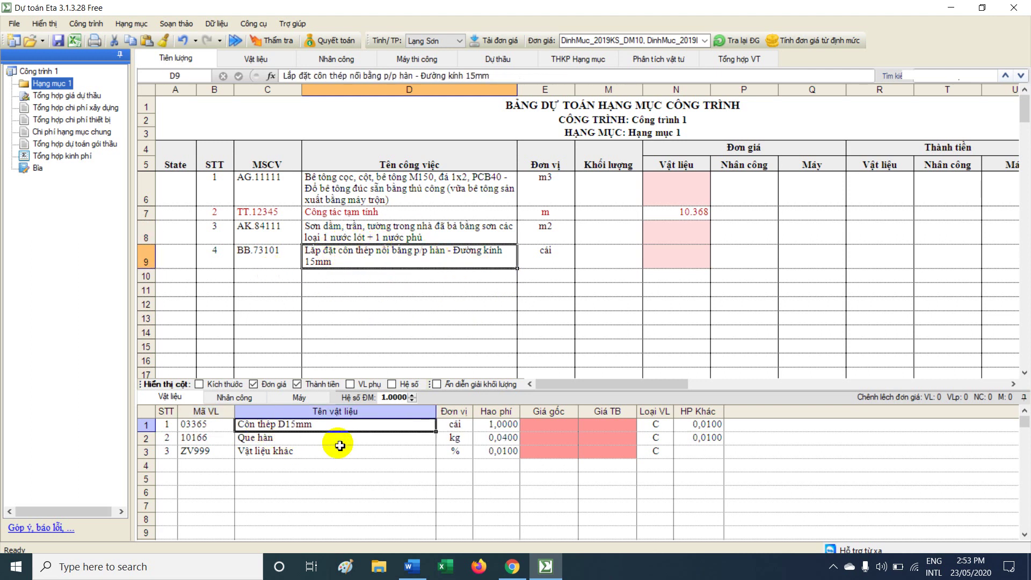
click(252, 427)
double_click(244, 425)
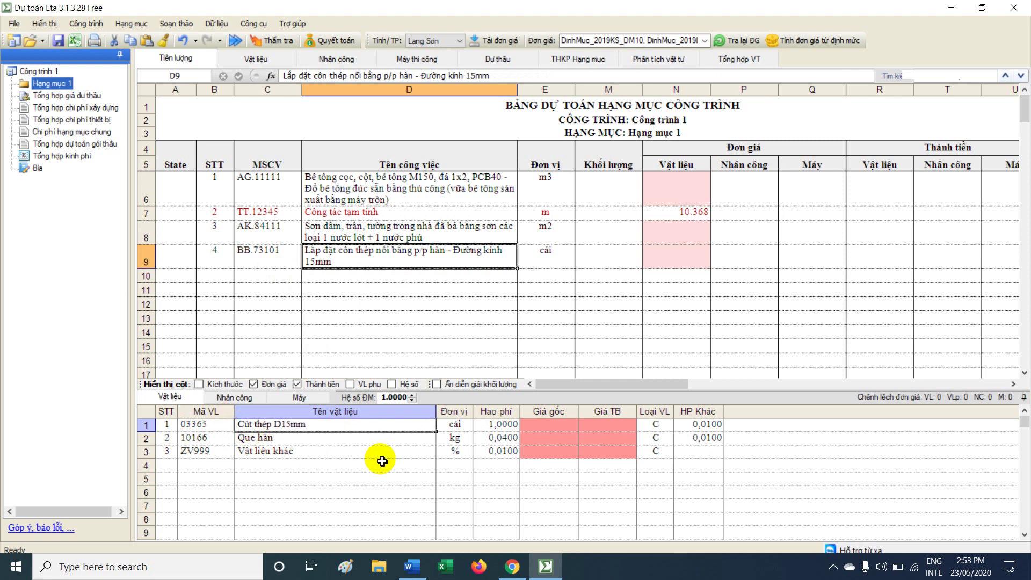
text(Cút)
click(371, 440)
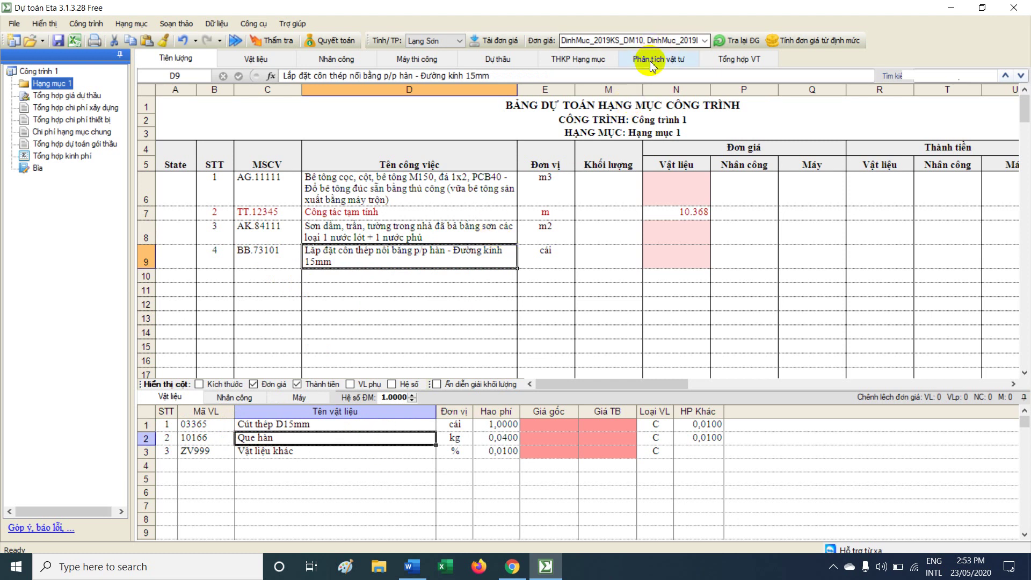
Check the Cút thép D15mm row in the material analysis sheet and in the material price sheet.
click(651, 66)
drag(237, 396, 679, 417)
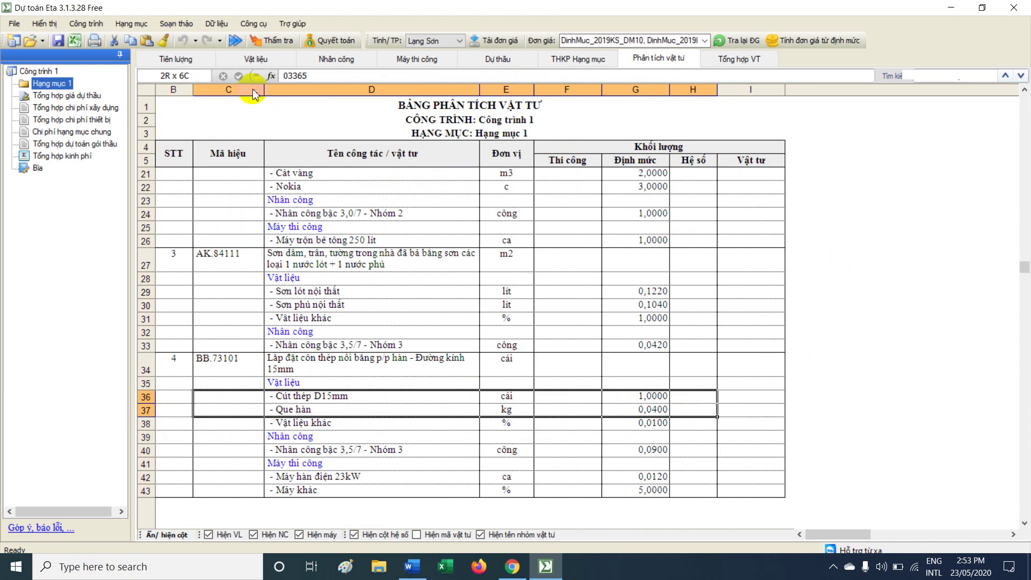
click(253, 58)
drag(279, 200, 733, 229)
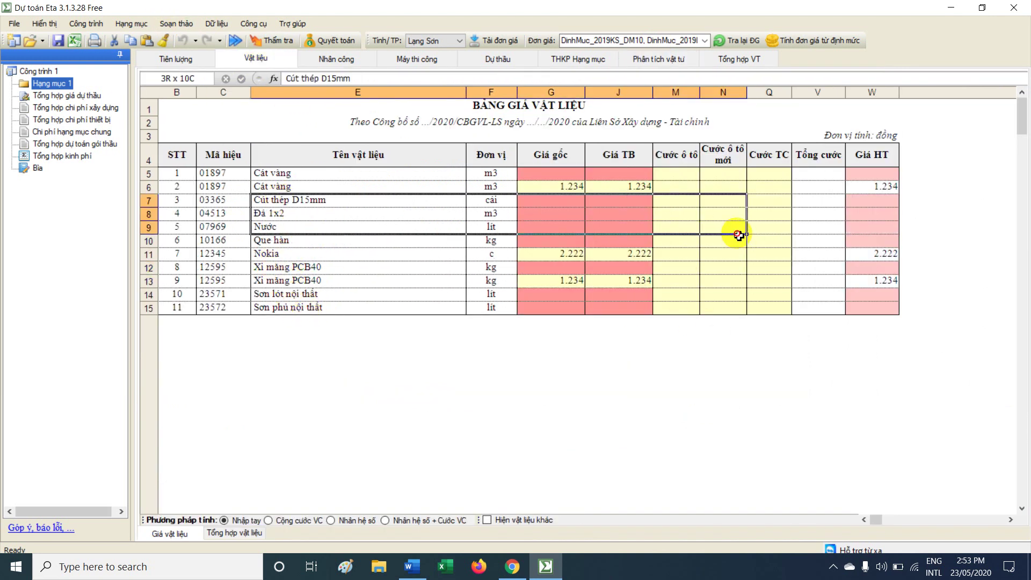
In the Tiên lượng sheet, add another BB.73101 item in row 10, below the existing one.
click(169, 59)
click(244, 251)
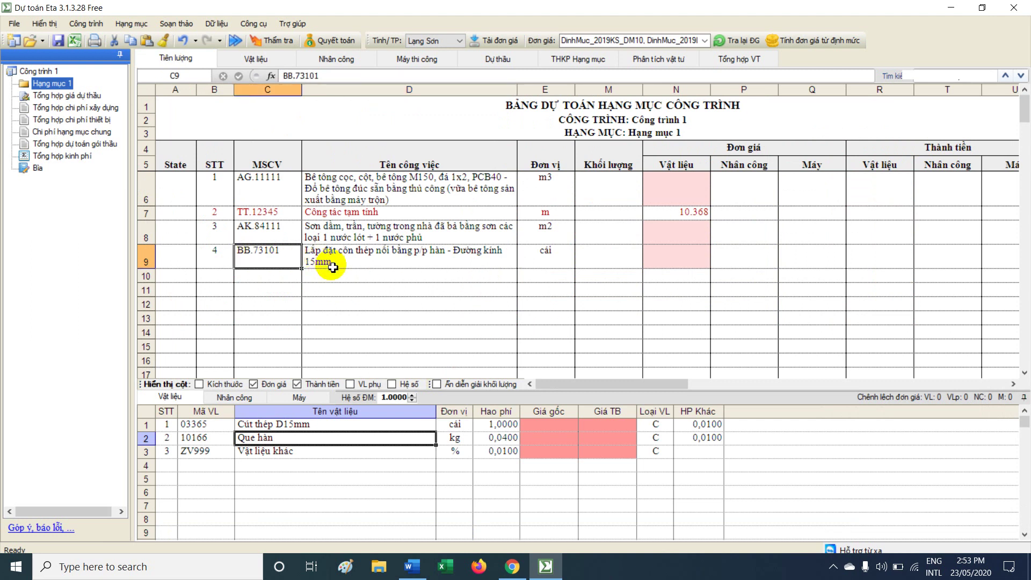
key(Down)
click(297, 263)
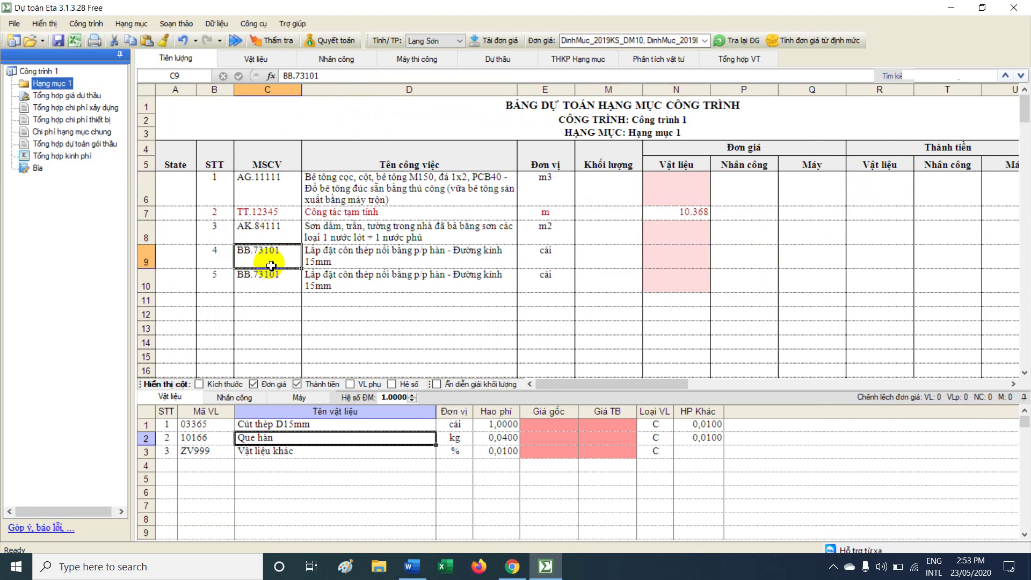
Change "côn" to "Cút" in the name of the first BB.73101 item, giving "Lắp đặt Cút thép nối bằng p/p hàn - Đường kính 15mm".
click(370, 262)
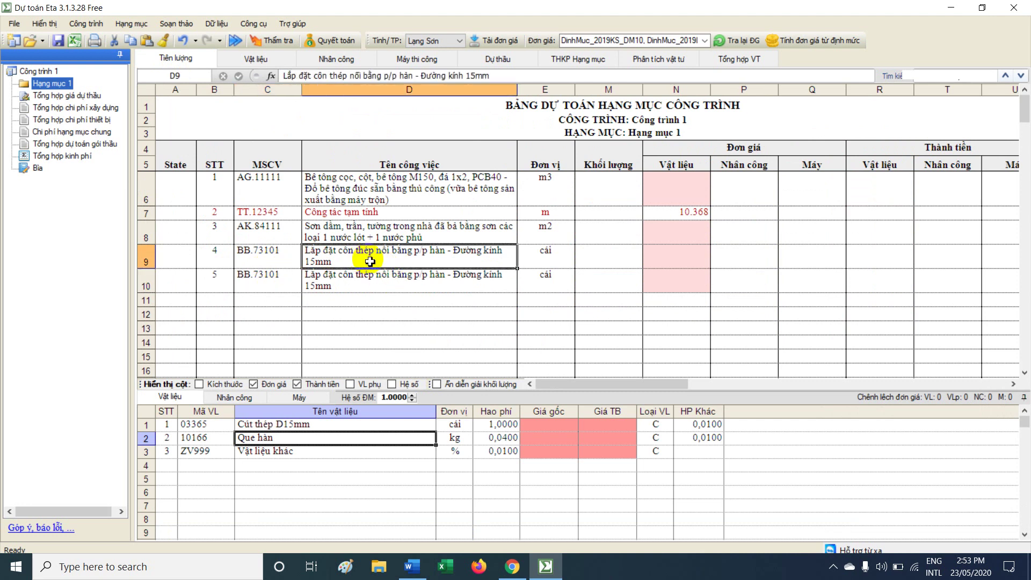
double_click(341, 252)
text(Cut)
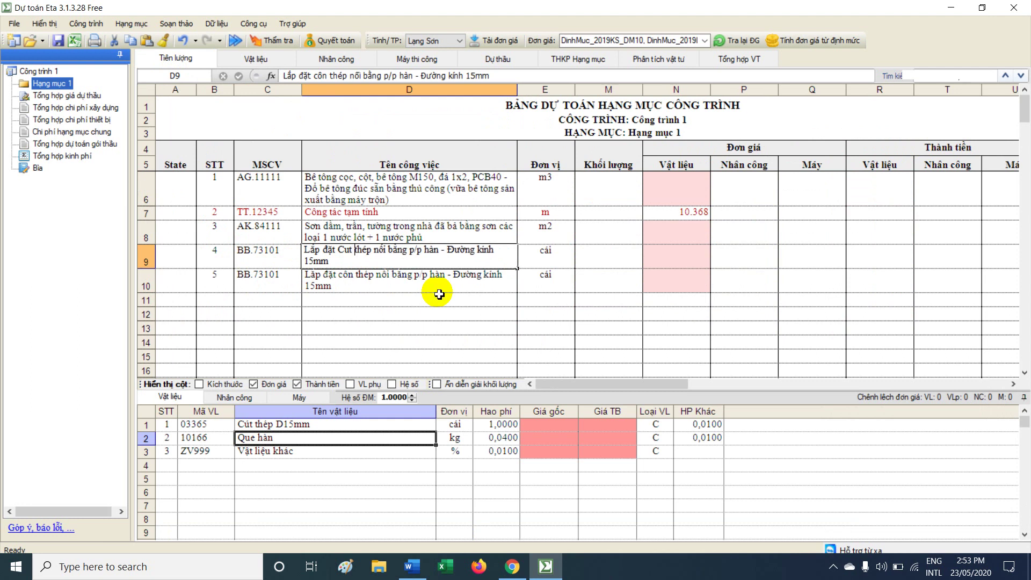
click(426, 277)
click(413, 258)
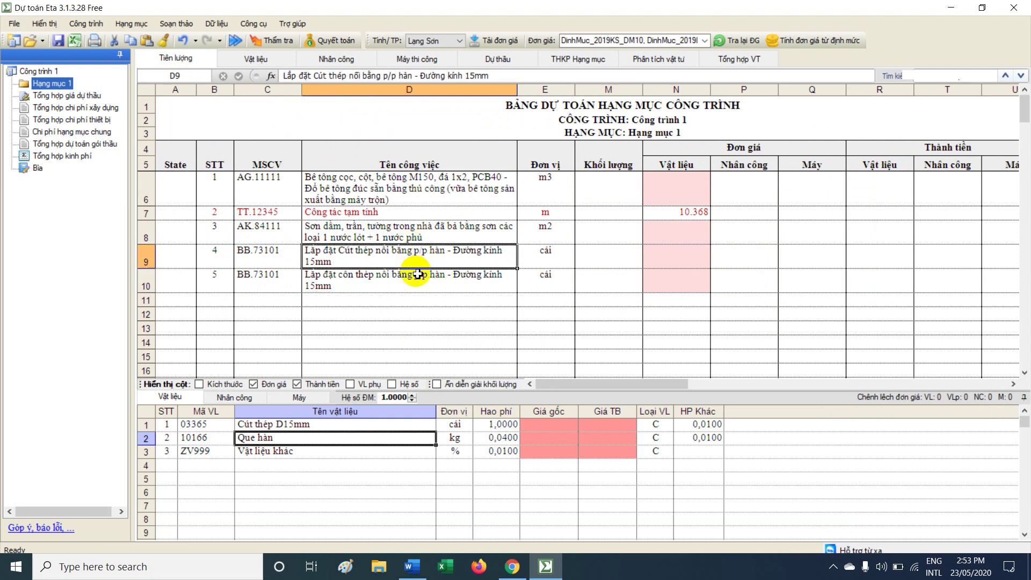
Compare the names and materials of the two BB.73101 items in the material analysis sheet.
click(681, 64)
scroll(290, 400, down, 5)
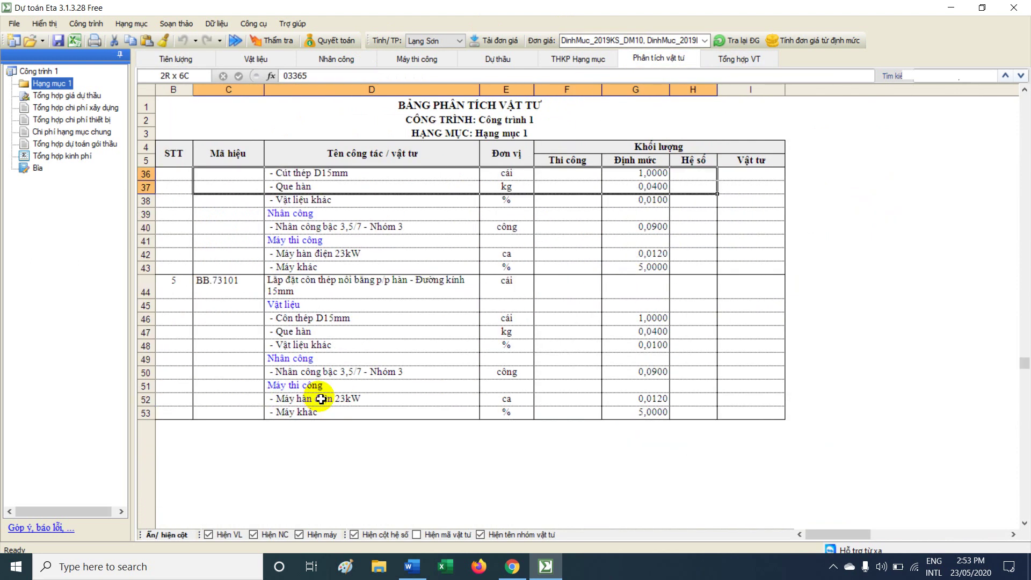
scroll(320, 399, up, 1)
drag(230, 194, 689, 234)
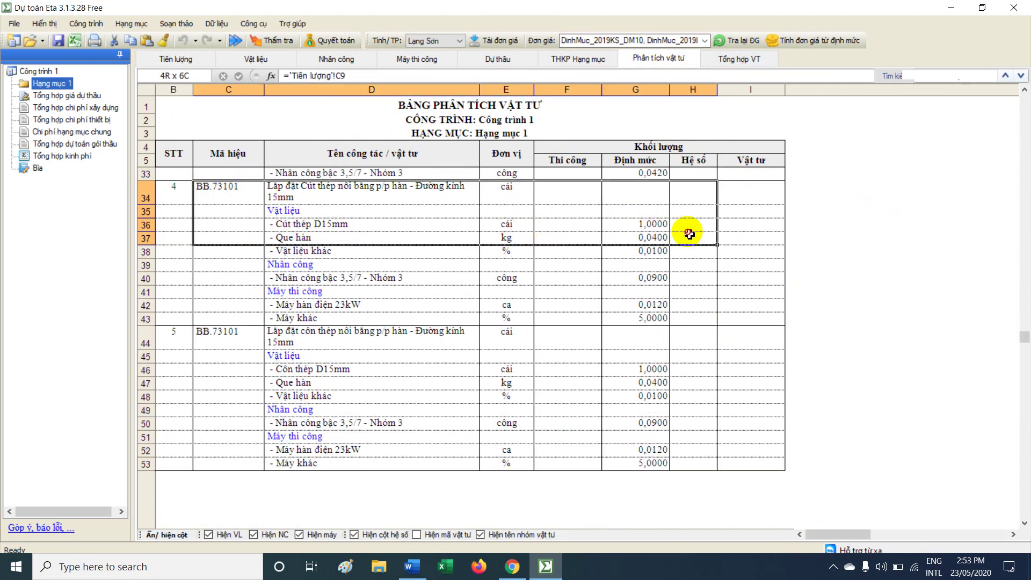
drag(244, 344, 720, 376)
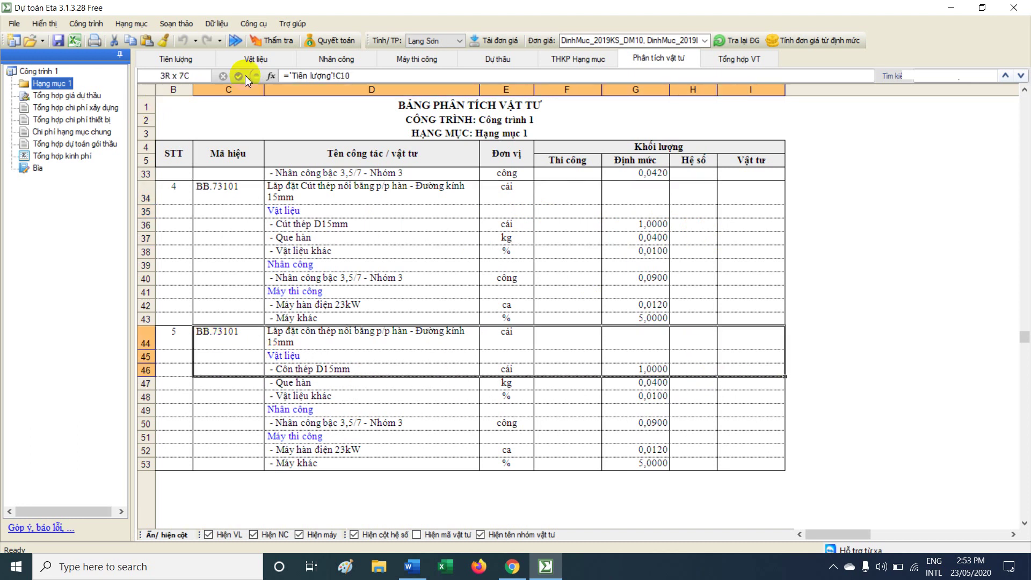
In the Tiên lượng sheet, search for "lát" in row 11 and add item AK.51240 for ceramic floor tiling ≤ 0,09m2.
click(168, 59)
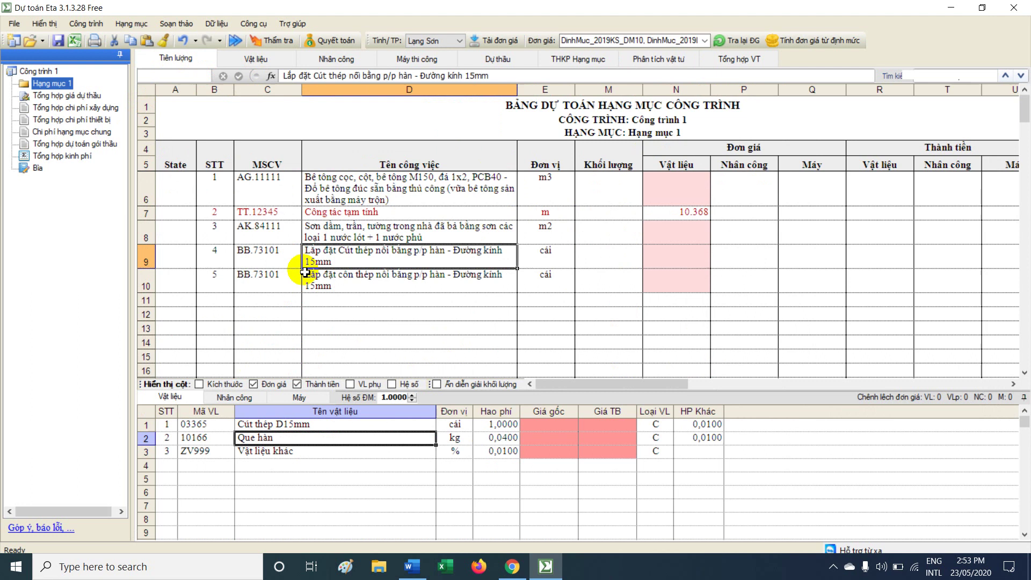
click(266, 300)
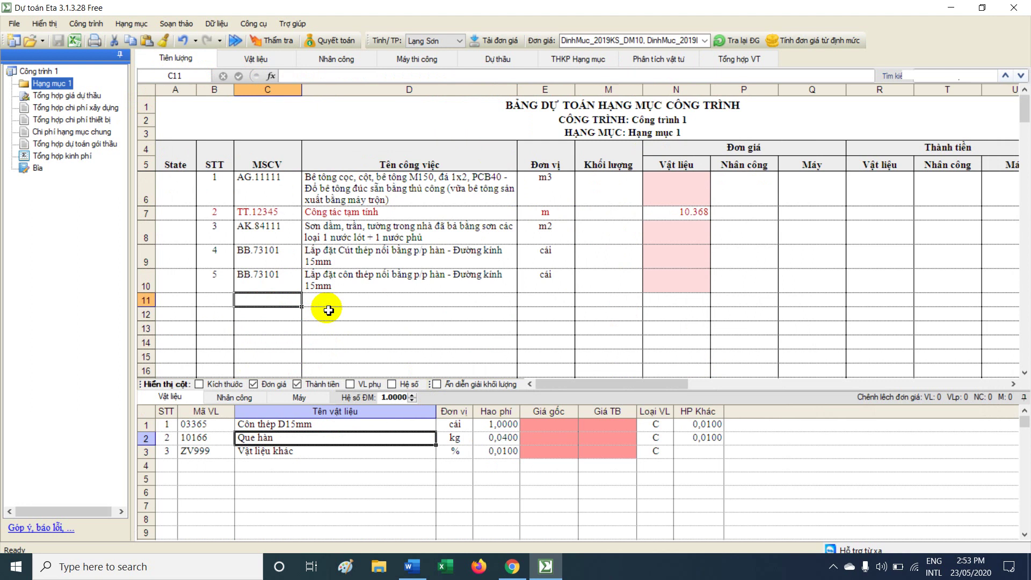
text(last ga)
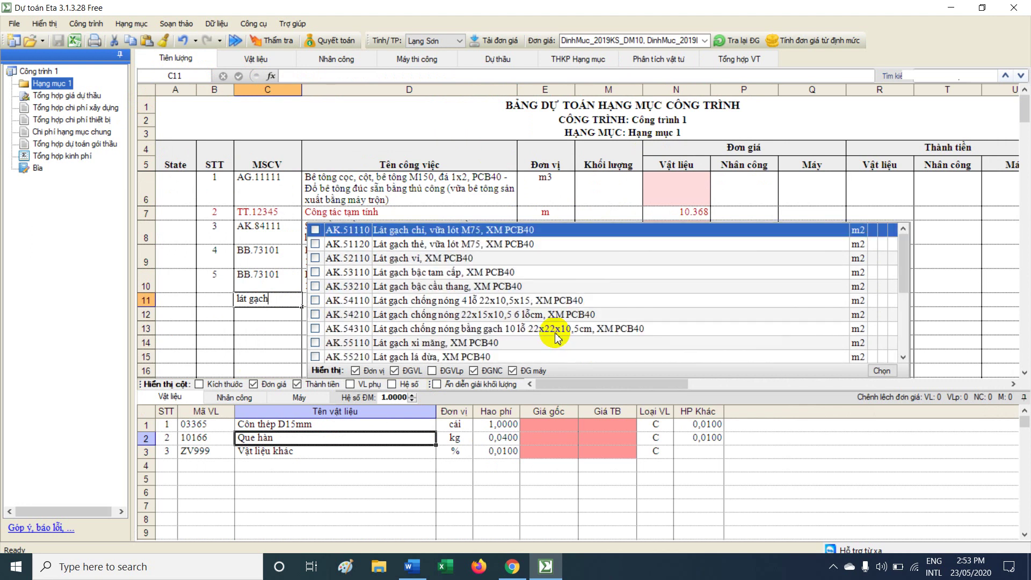
key(BackSpace)
key(BackSpace)
key(BackSpace)
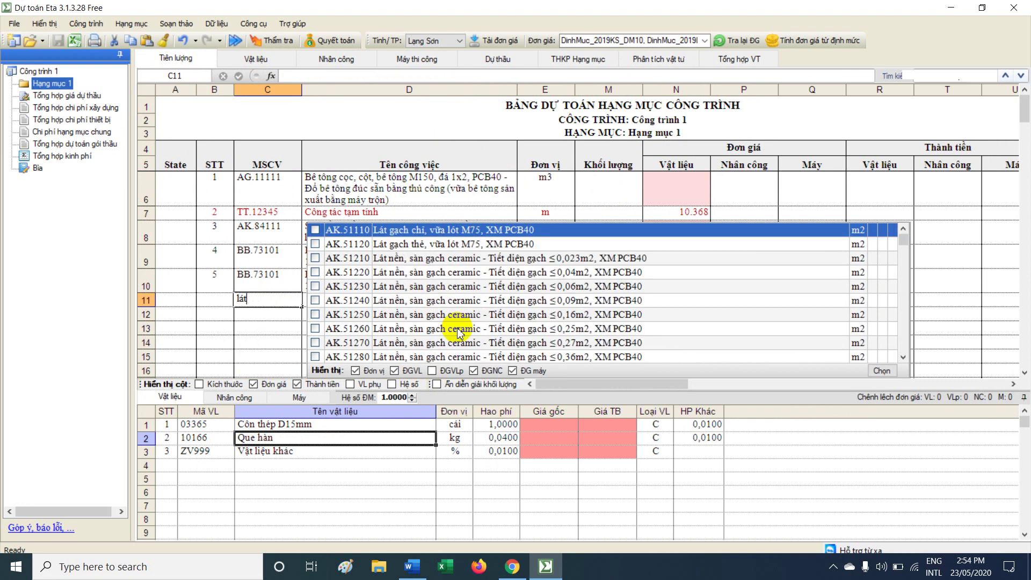
key(BackSpace)
key(BackSpace)
text(át)
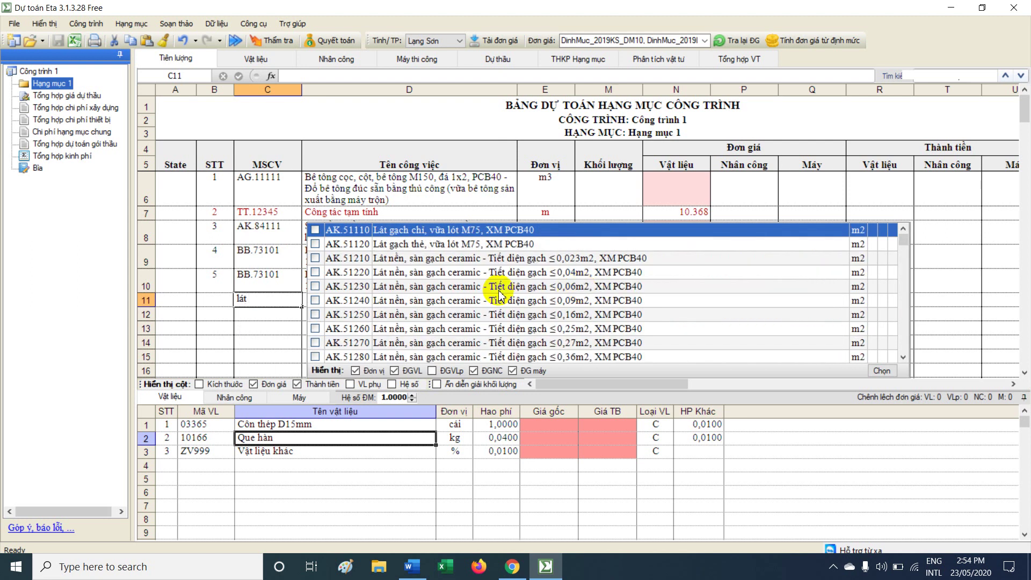
click(467, 304)
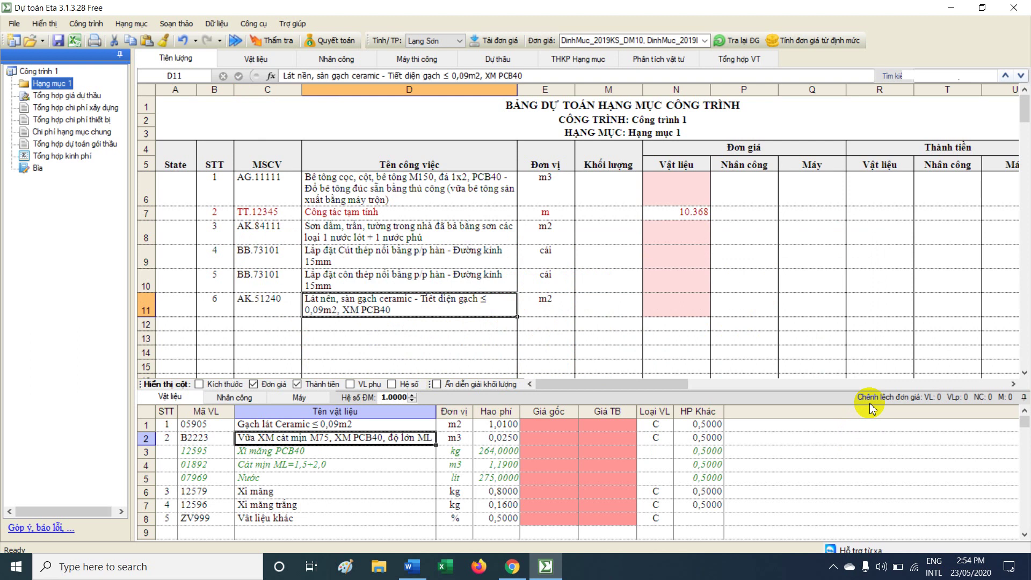
Add a second AK.51240 item in row 12 by entering its code.
click(287, 324)
click(285, 309)
click(287, 329)
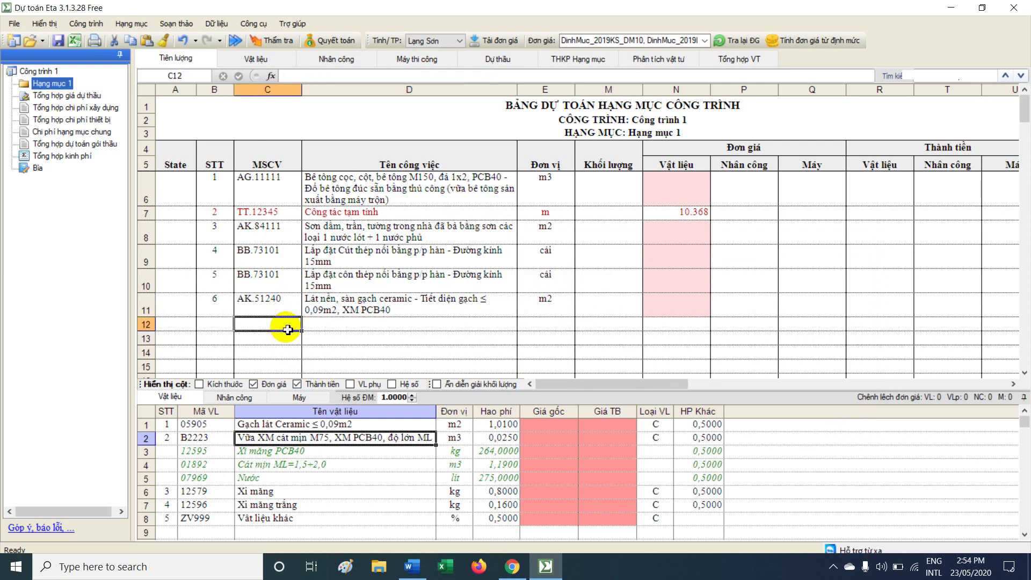
text(AK.51240)
key(Return)
Append "(loại A)" to the name of the Gạch lát Ceramic ≤ 0,09m2 material in the first AK.51240 item.
click(326, 304)
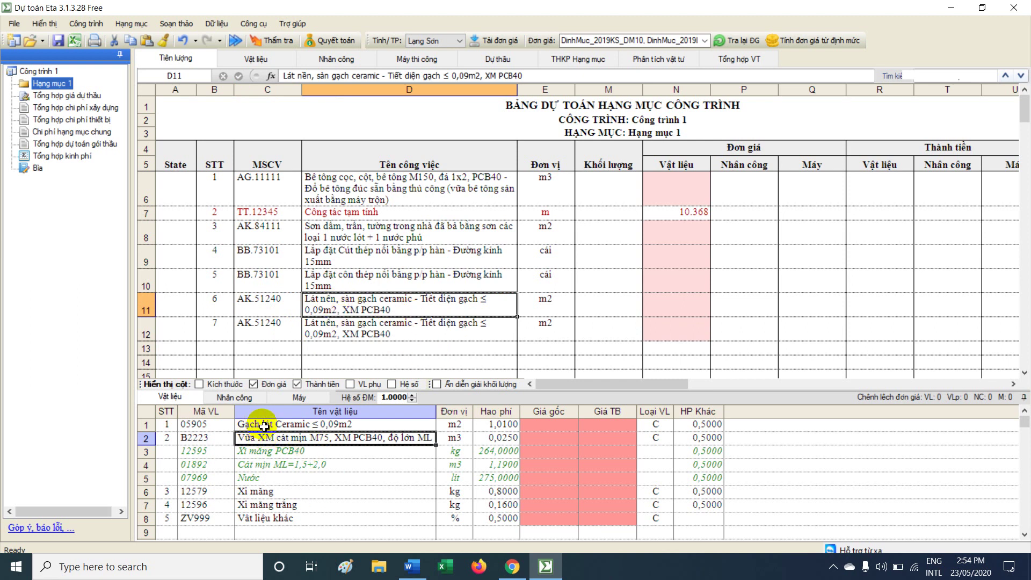
double_click(367, 424)
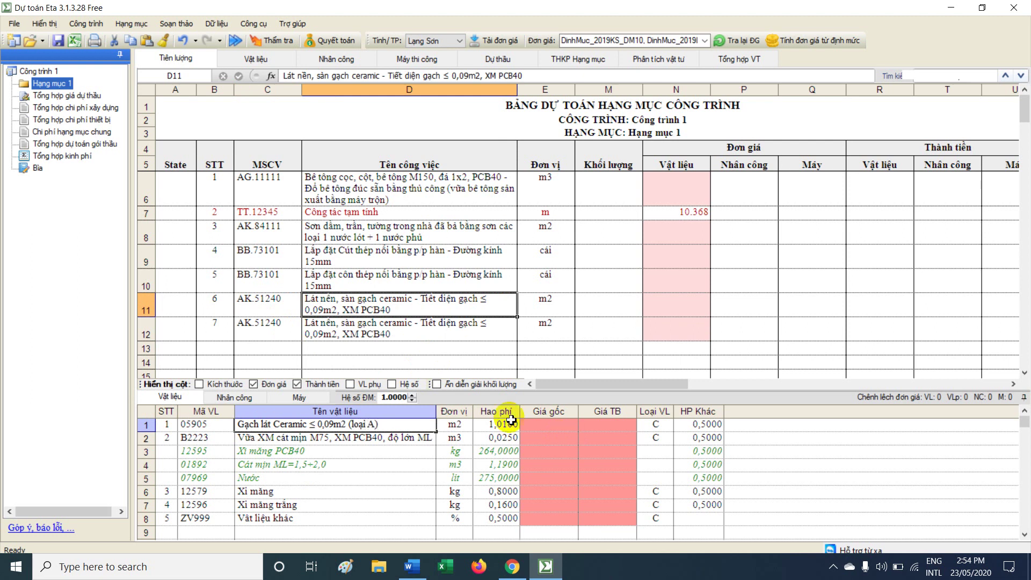
click(196, 427)
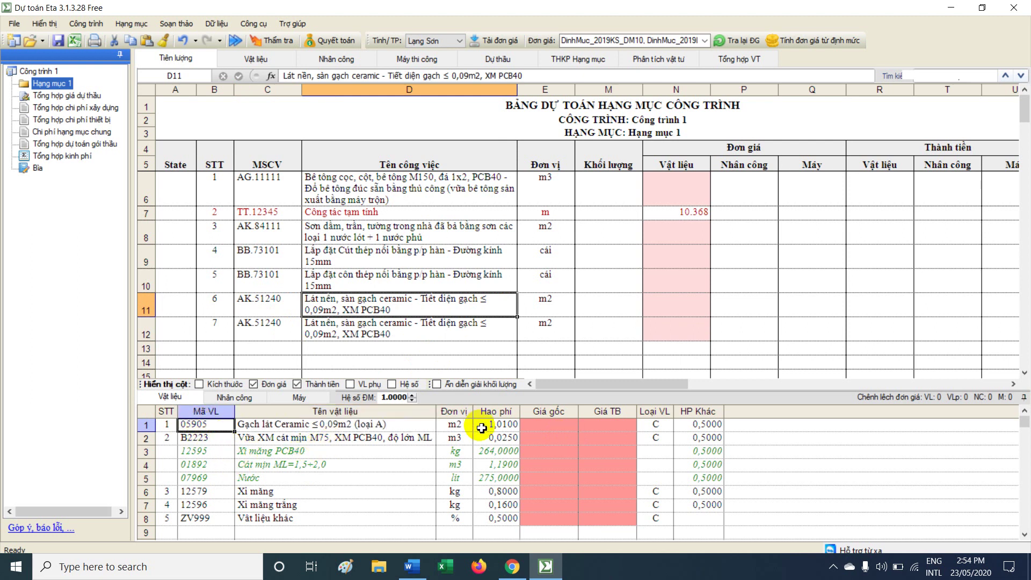
Append "(loại B)" to the name of the Gạch lát Ceramic ≤ 0,09m2 material in the second AK.51240 item.
click(365, 329)
click(381, 428)
click(381, 428)
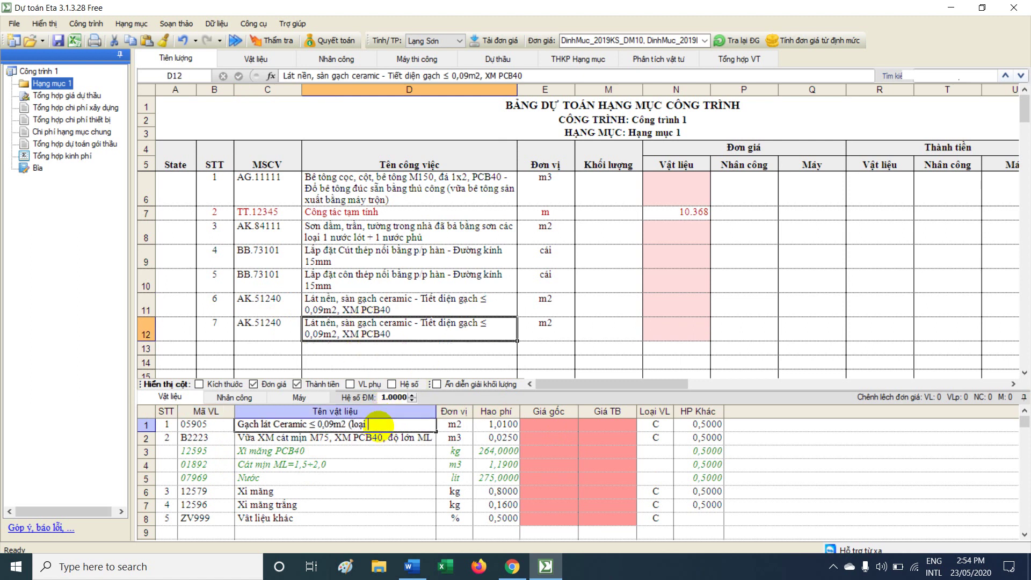
click(413, 466)
In the material price sheet, set the Giá gốc of the loại A ceramic tile to 2222 and of loại B to 1111.
click(257, 60)
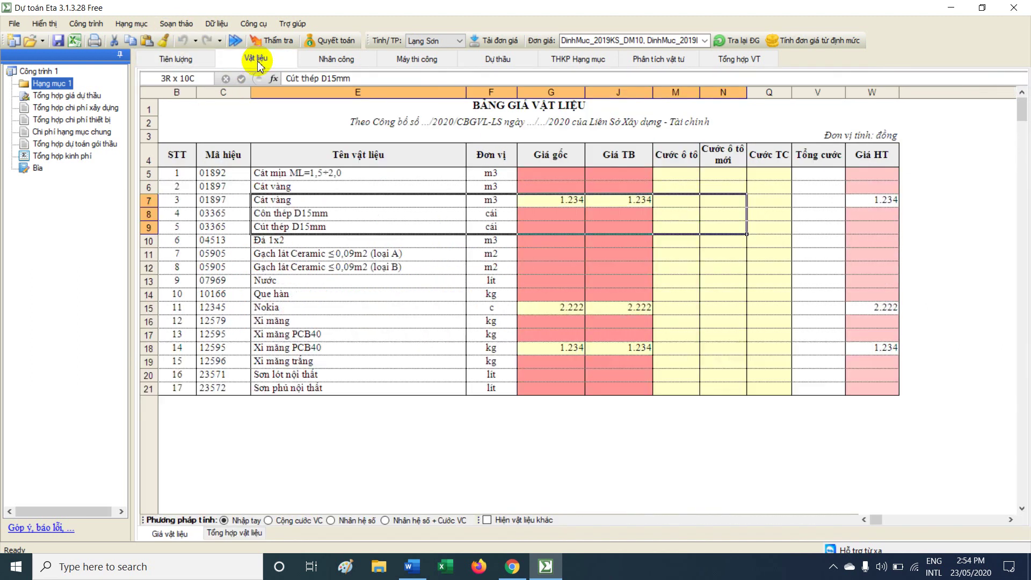
drag(204, 255, 374, 270)
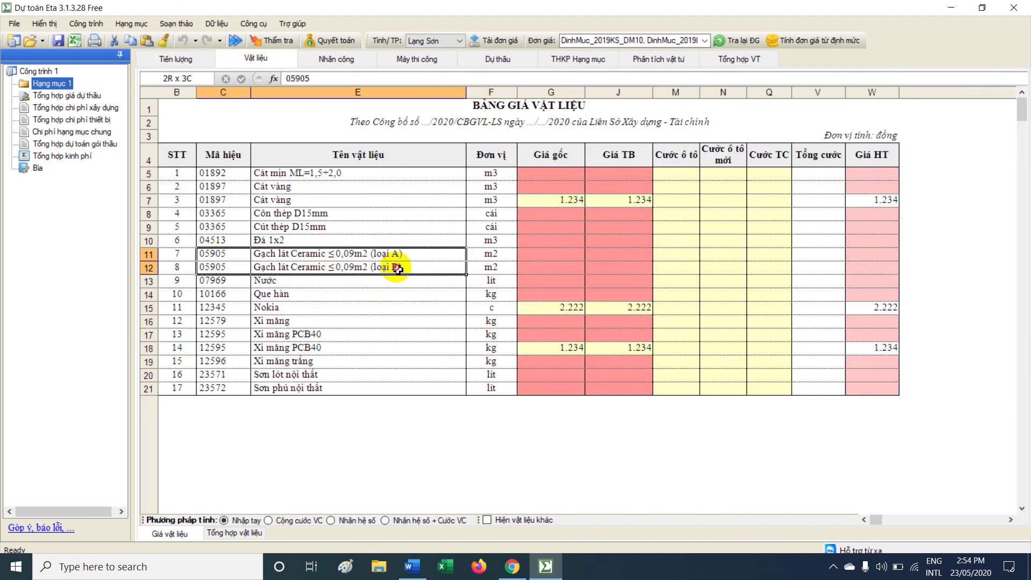
shift+click(666, 280)
drag(665, 275, 665, 273)
click(559, 259)
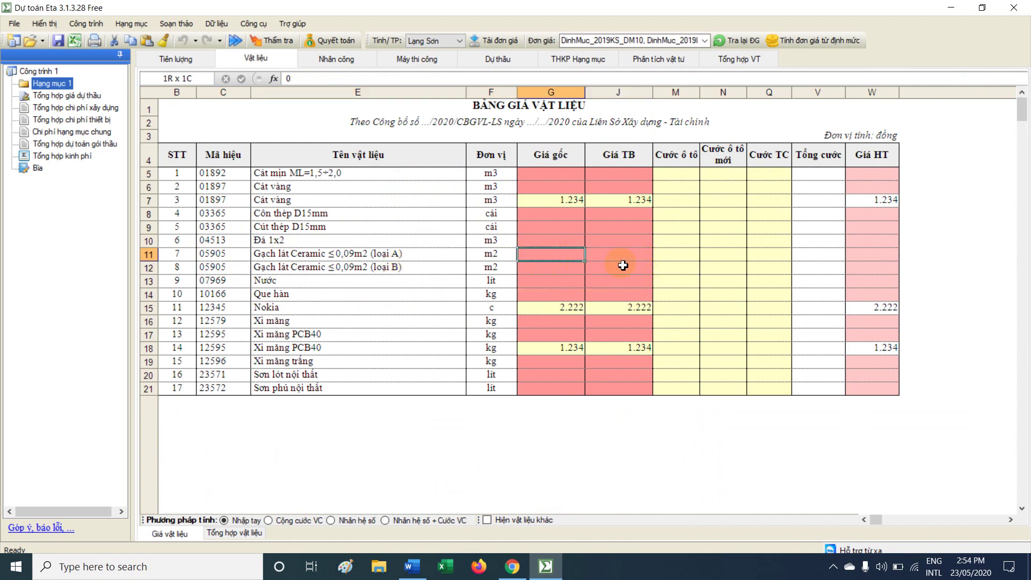
text(2.2)
text(2222)
click(571, 269)
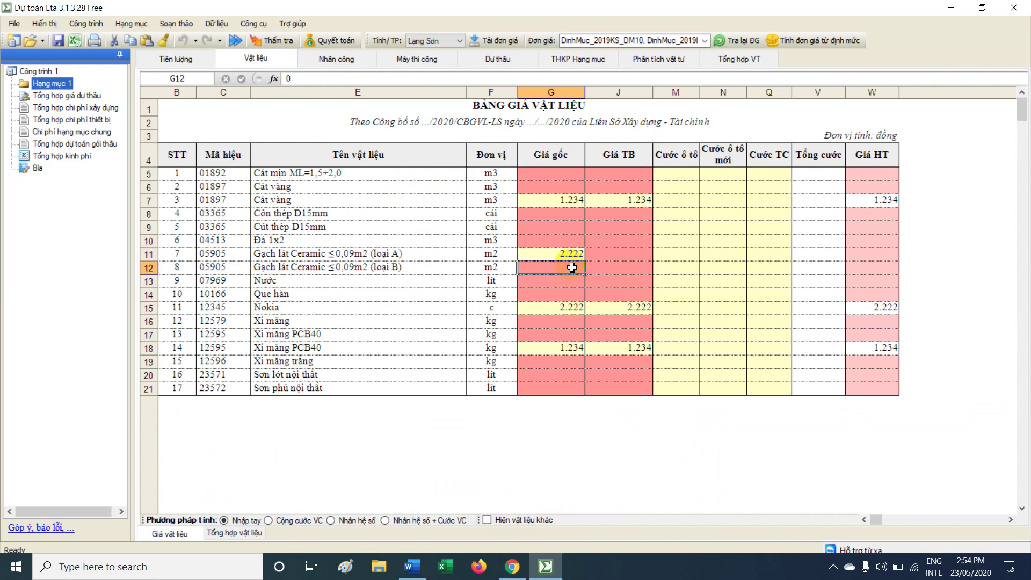
text(1111)
click(612, 270)
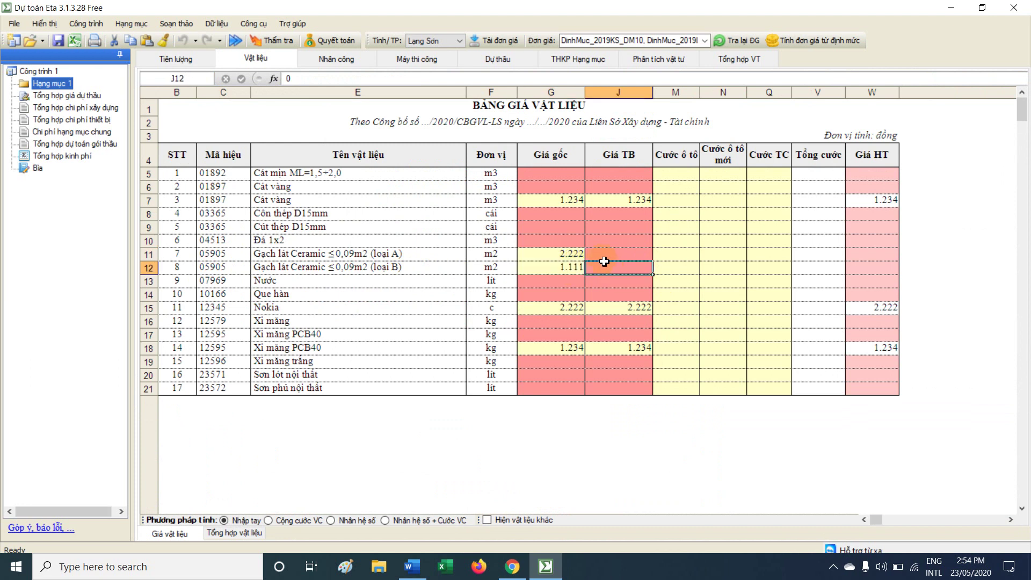
drag(569, 254, 578, 271)
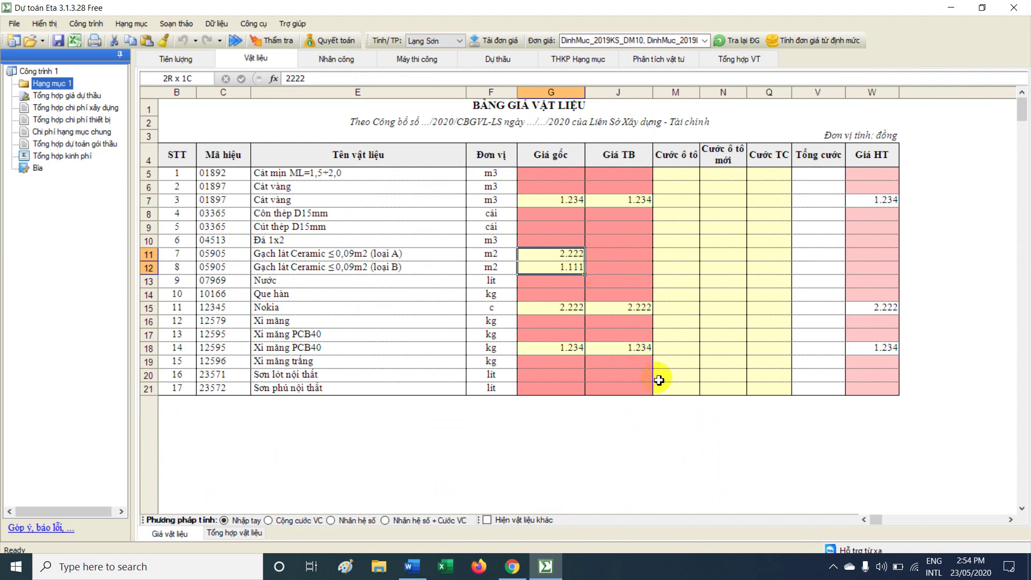
Return to the Tiên lượng sheet and review the materials of the provisional TT.12345 item and the first BB.73101 item.
click(176, 59)
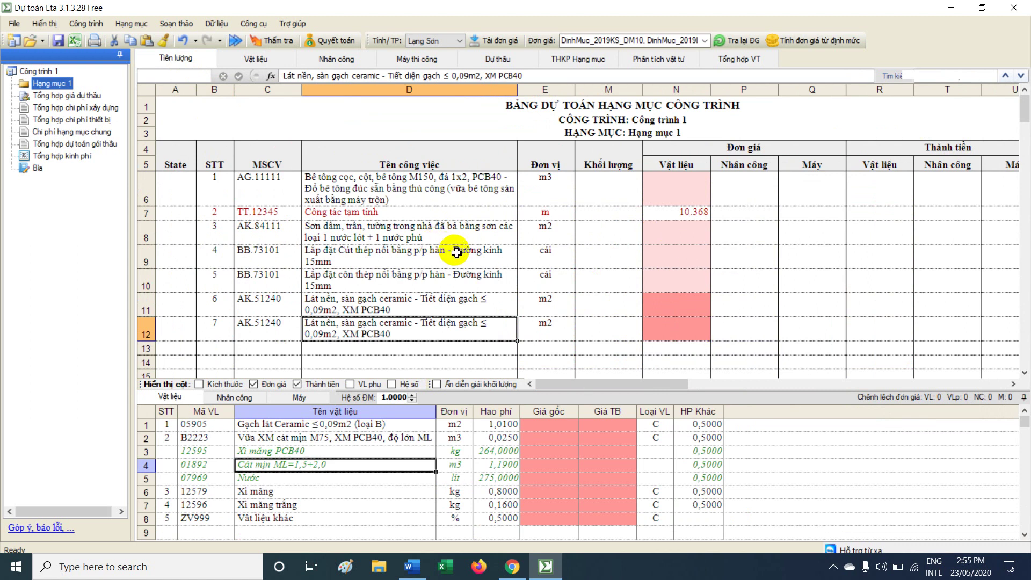
click(372, 214)
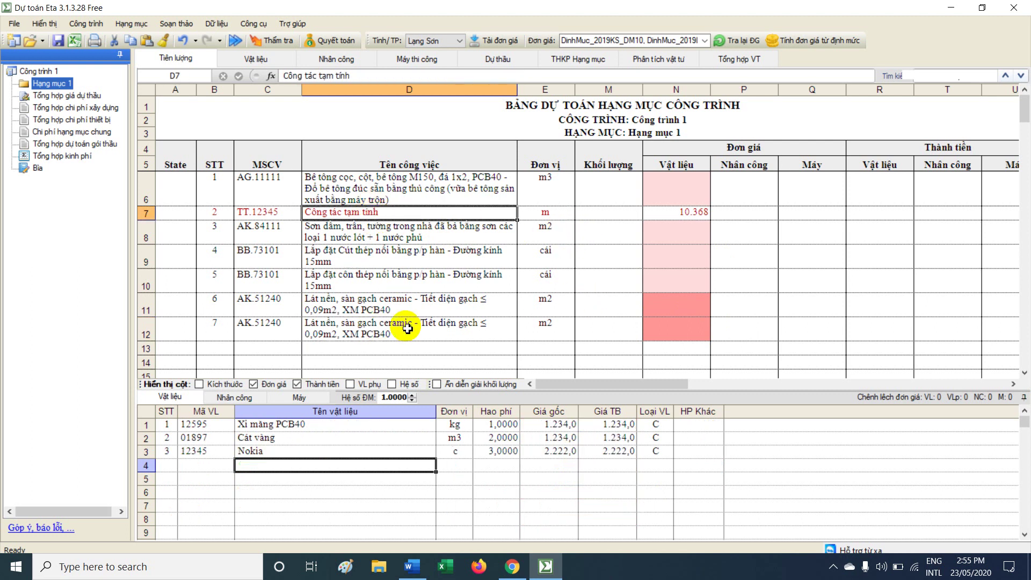
drag(266, 254, 400, 303)
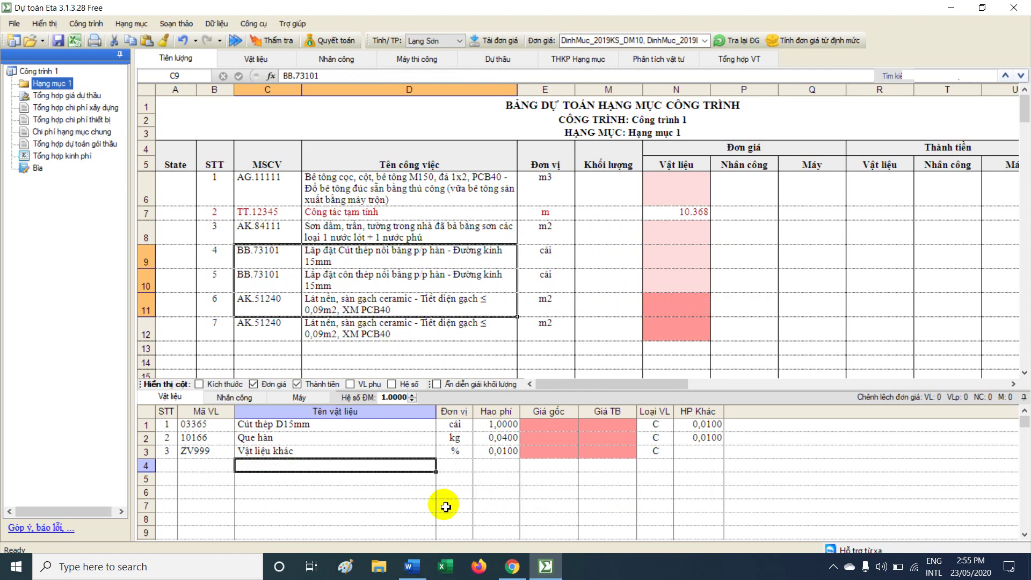
Switch to the NgheAn.docx outline in Word and highlight the mác vữa, độ sụt and loại đá parts of topic 3 in turn.
click(412, 566)
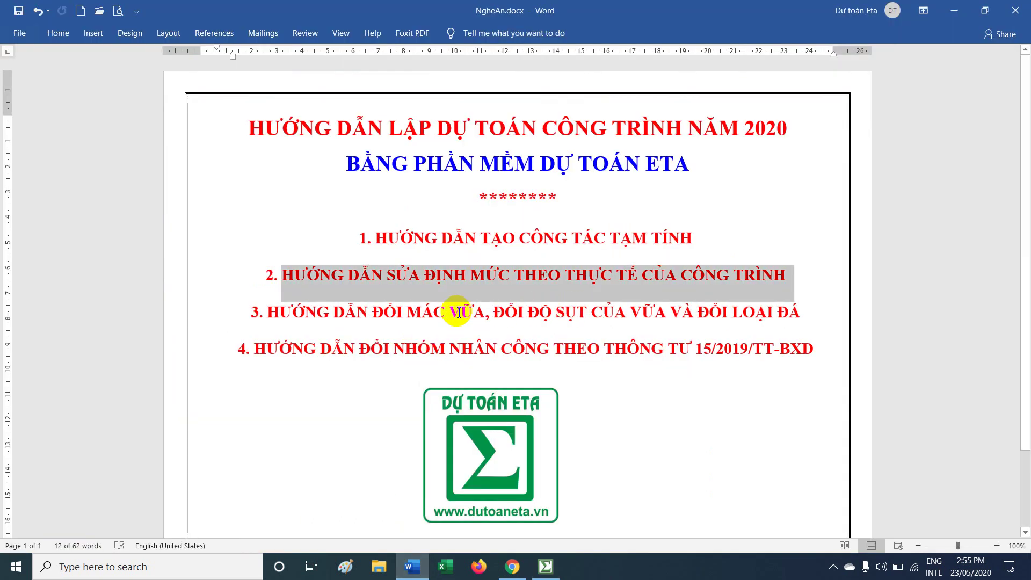
drag(281, 315, 486, 308)
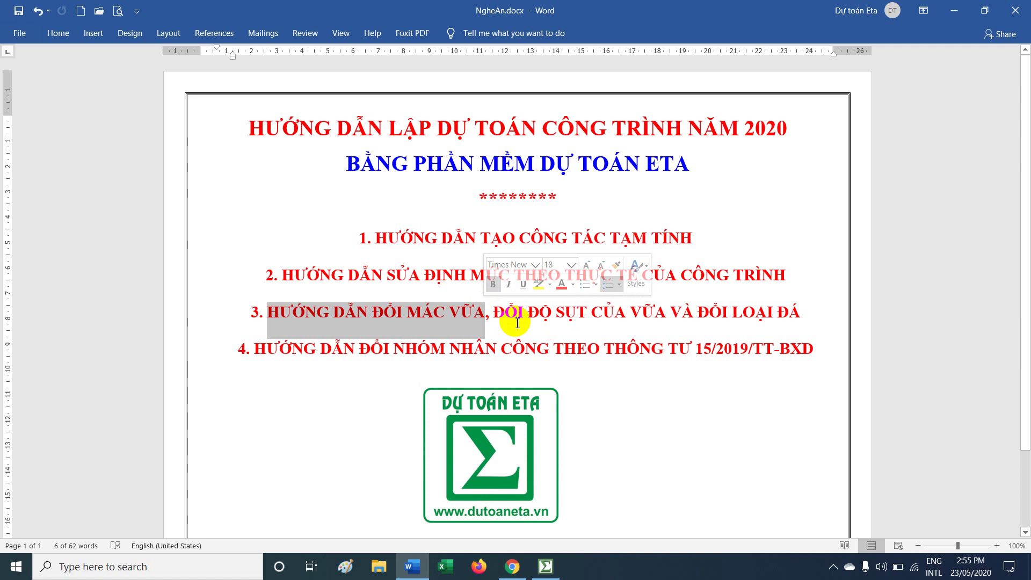
click(521, 319)
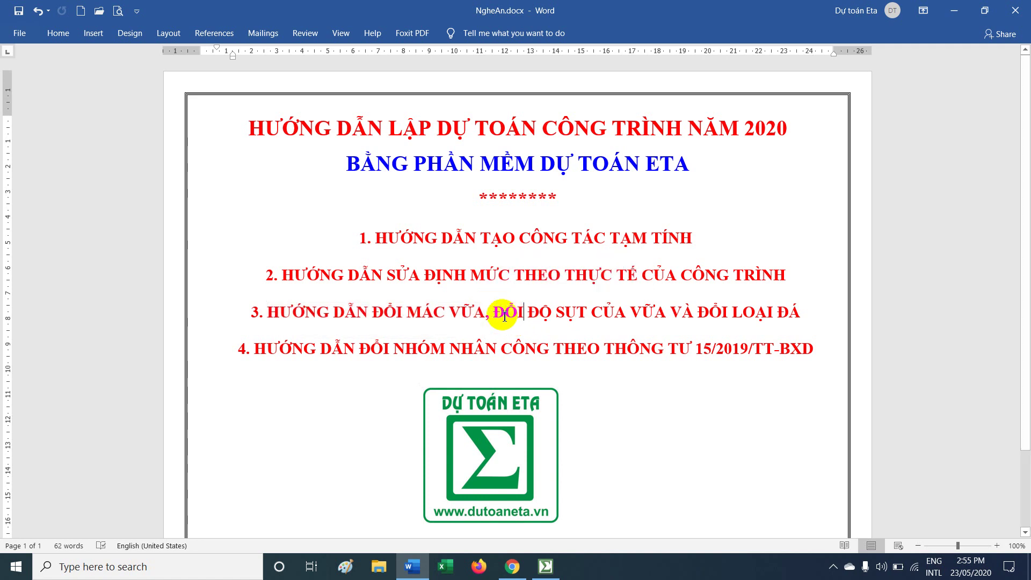
drag(497, 313, 626, 317)
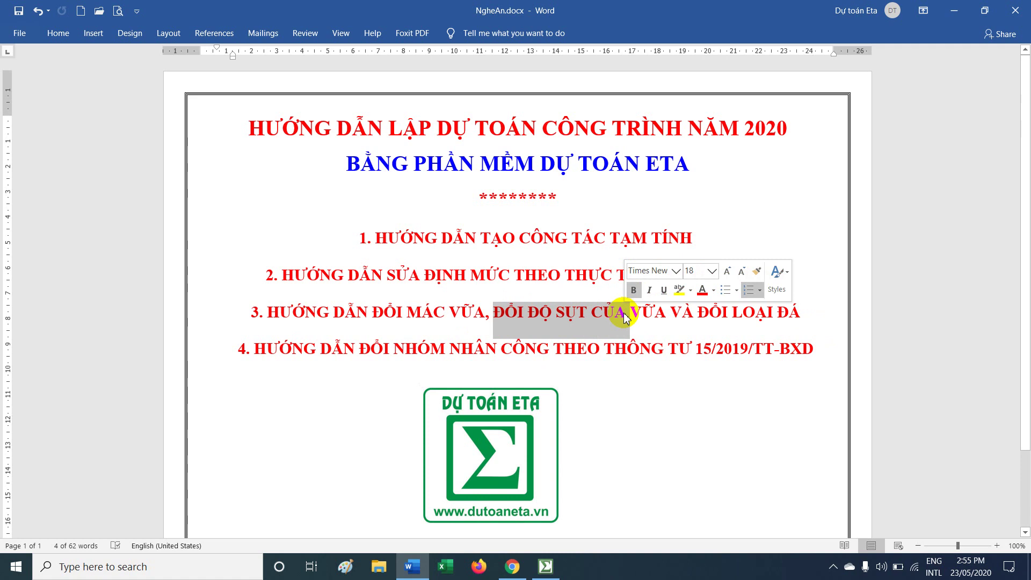
click(655, 314)
drag(671, 316, 792, 325)
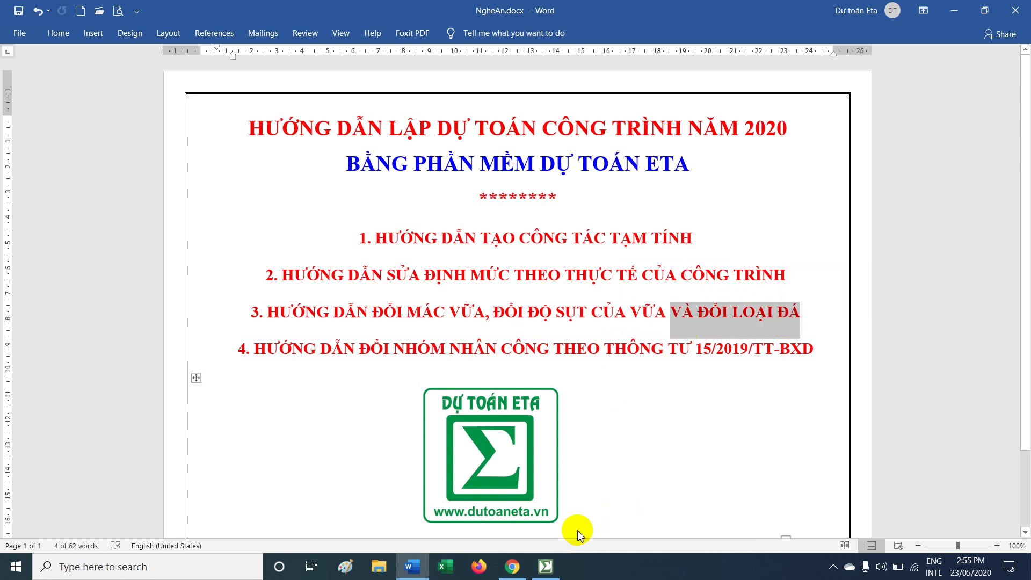
Switch back to Dự toán Eta and widen the Tên vật liệu column to show the AG.11111 item's full mortar name.
click(546, 567)
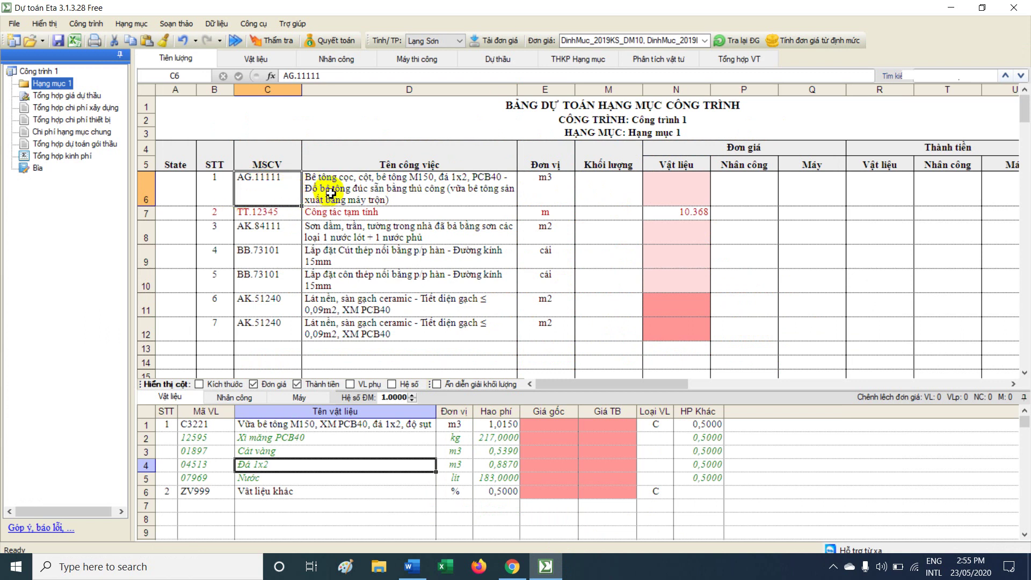
click(386, 185)
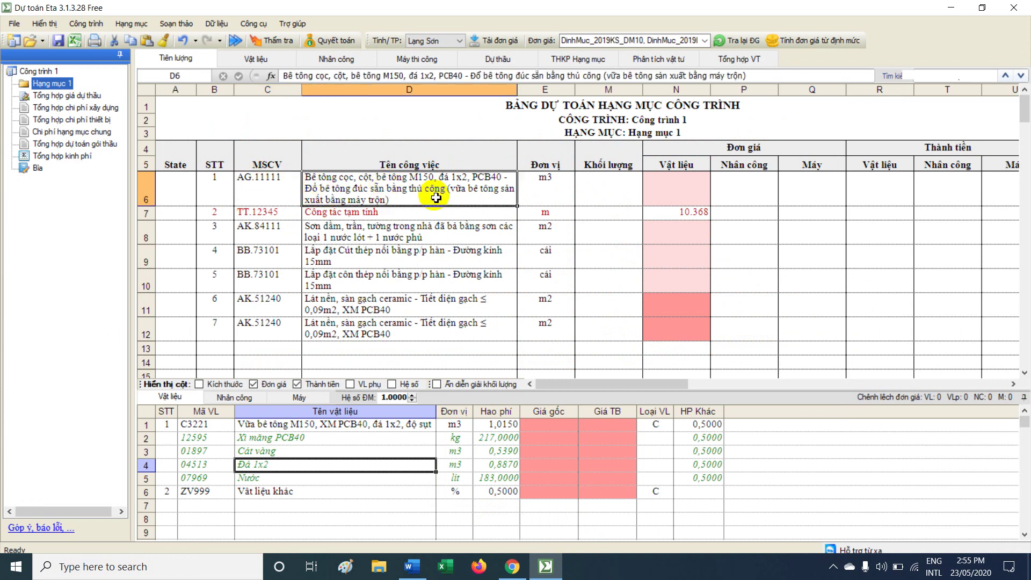
click(439, 409)
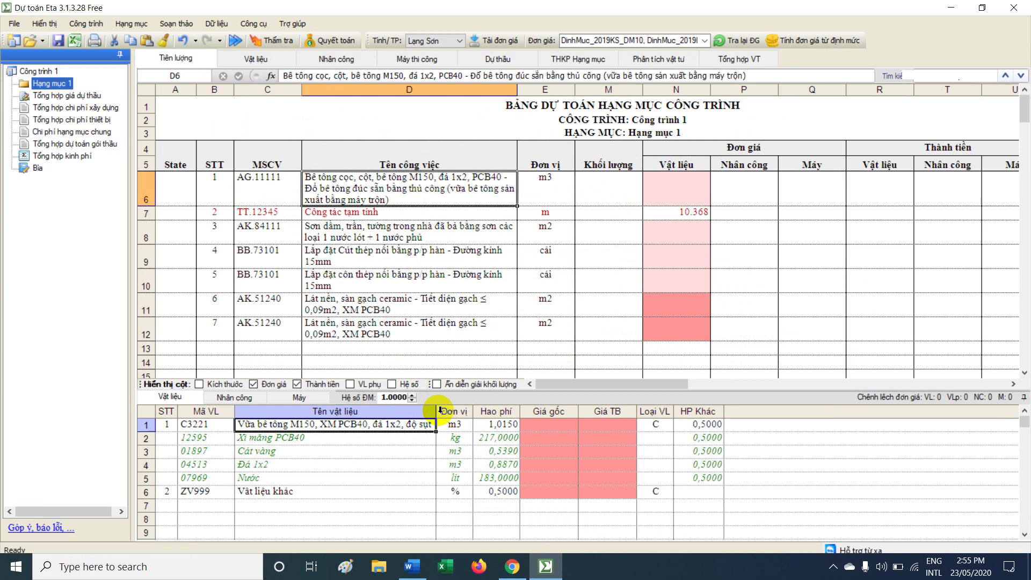
drag(439, 412, 514, 412)
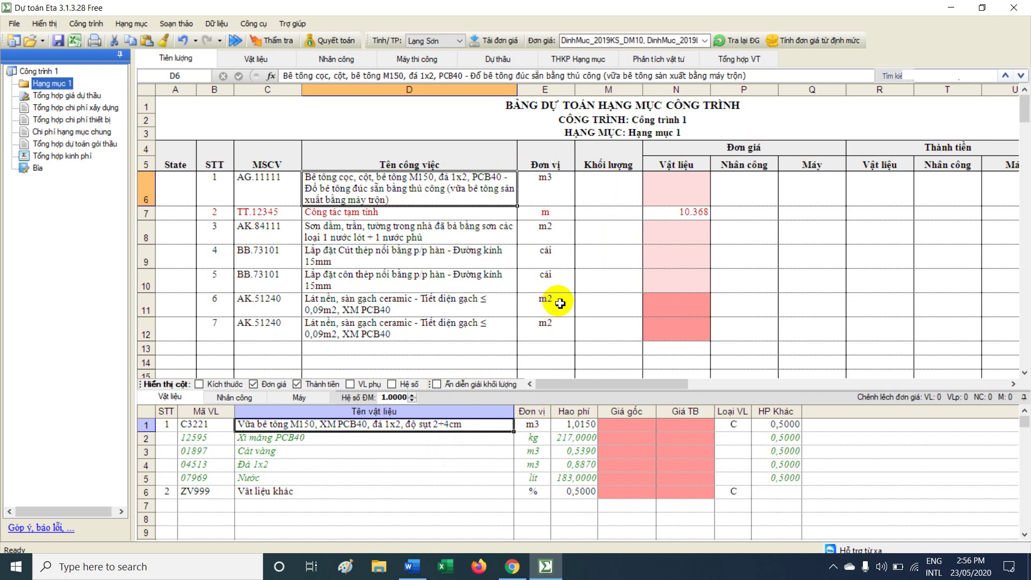
Change the AG.11111 item's mortar grade to C3222T10, M200, XM PCB40, đá 1x2, độ sụt 2÷4cm, and highlight its component materials.
right_click(486, 193)
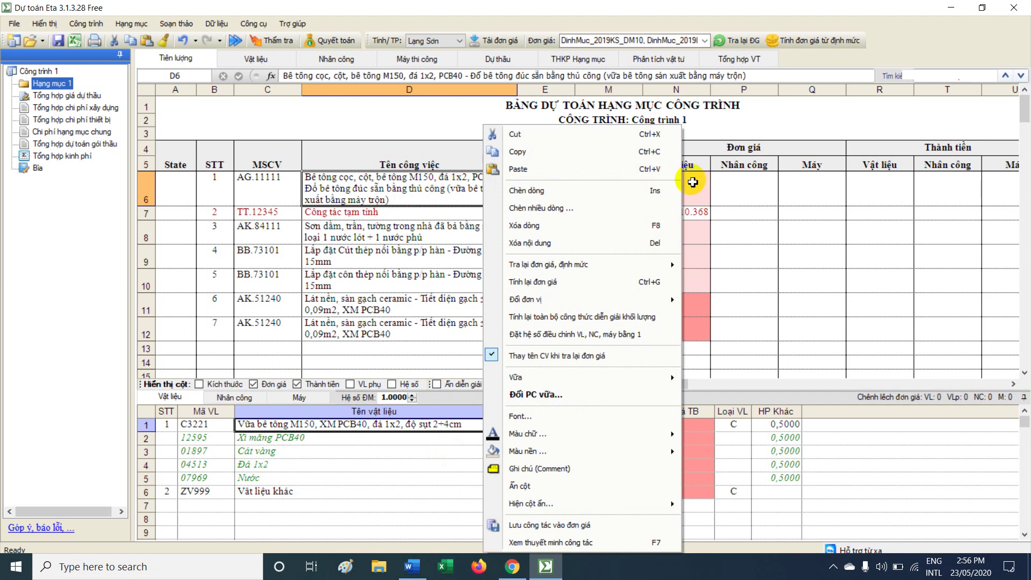
mouse_move(564, 381)
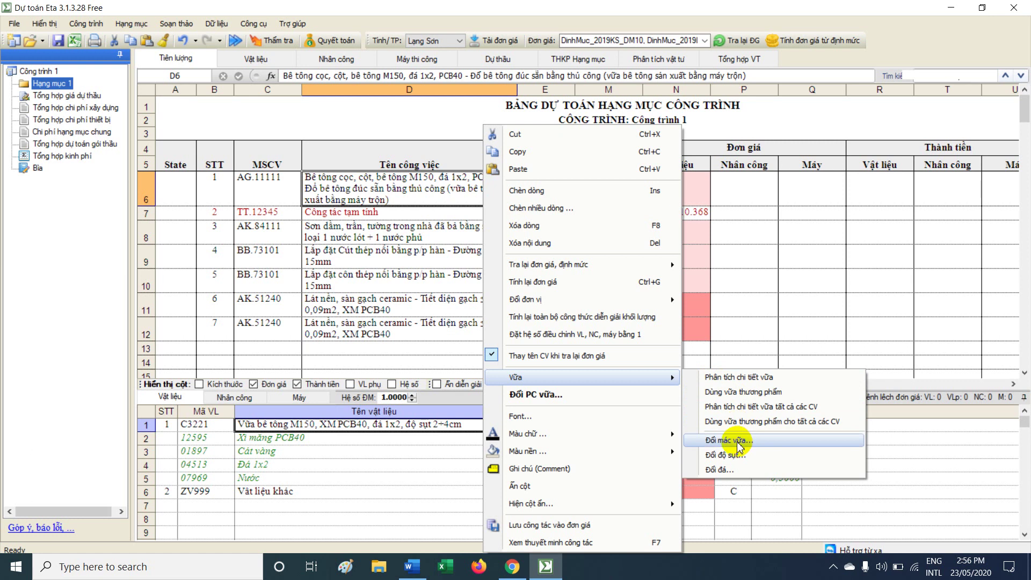
mouse_move(730, 447)
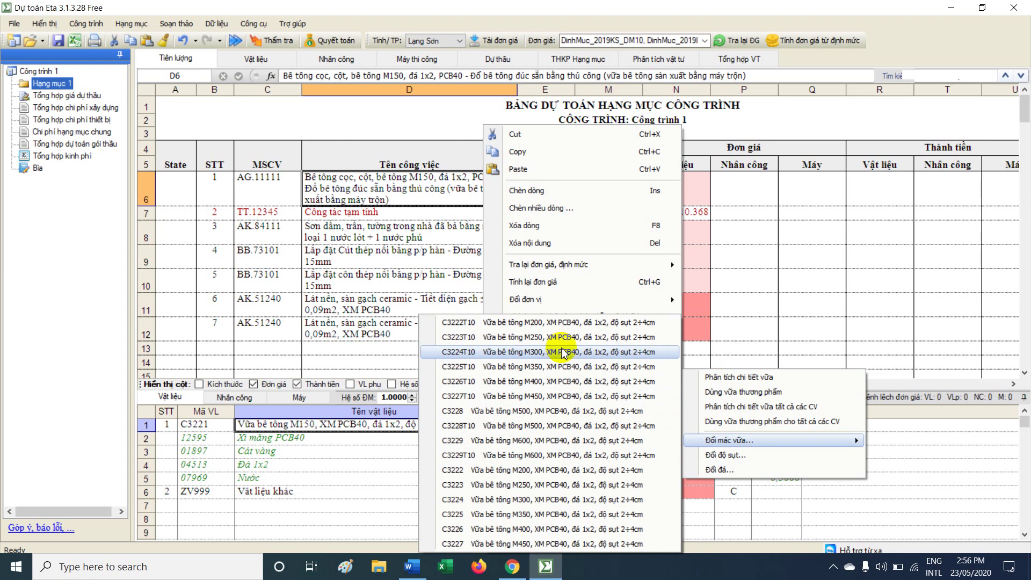
click(553, 322)
drag(220, 438, 527, 475)
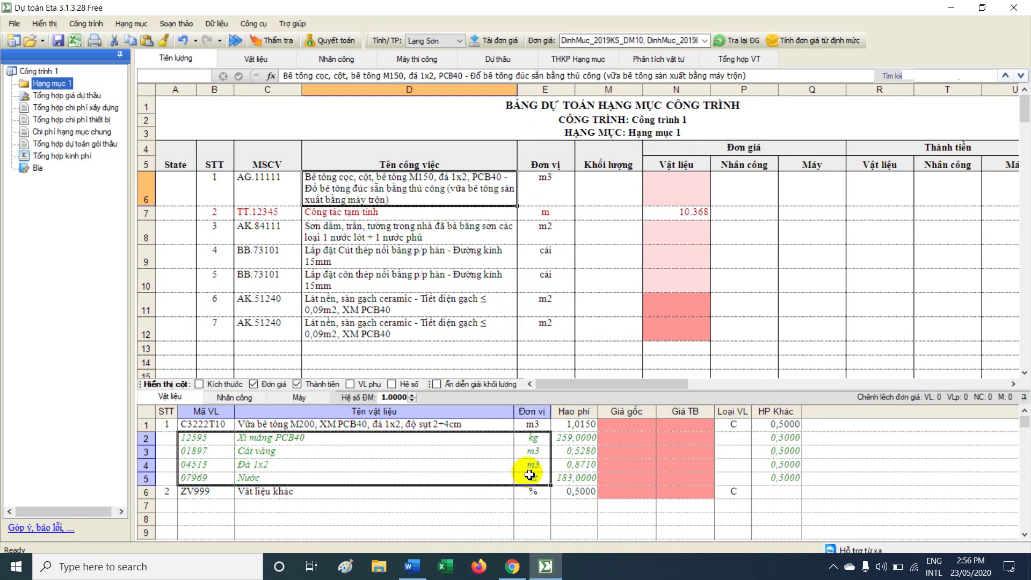
Restore the AG.11111 item's original M150 mortar, code C3221.
click(300, 196)
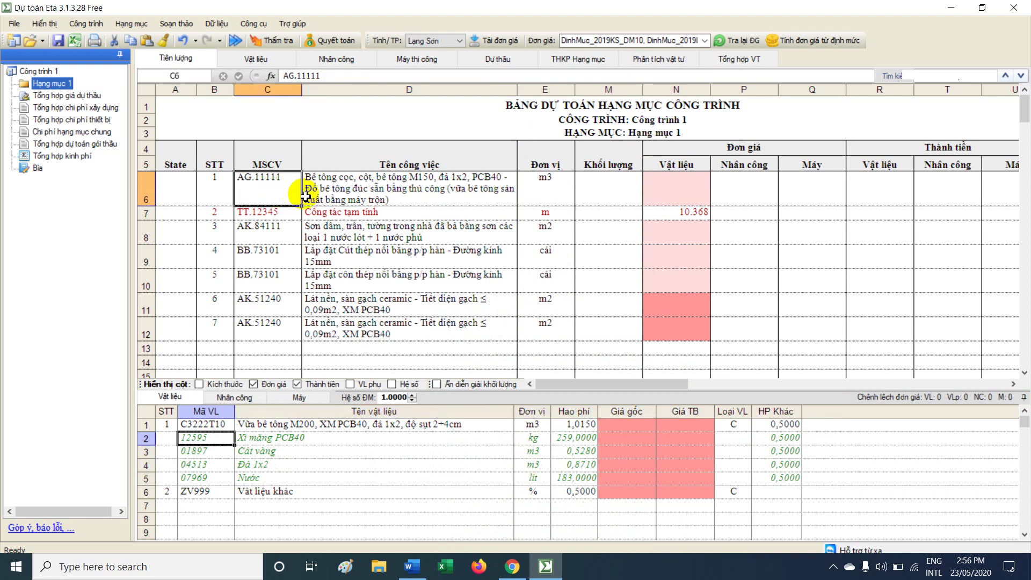
click(304, 210)
click(277, 186)
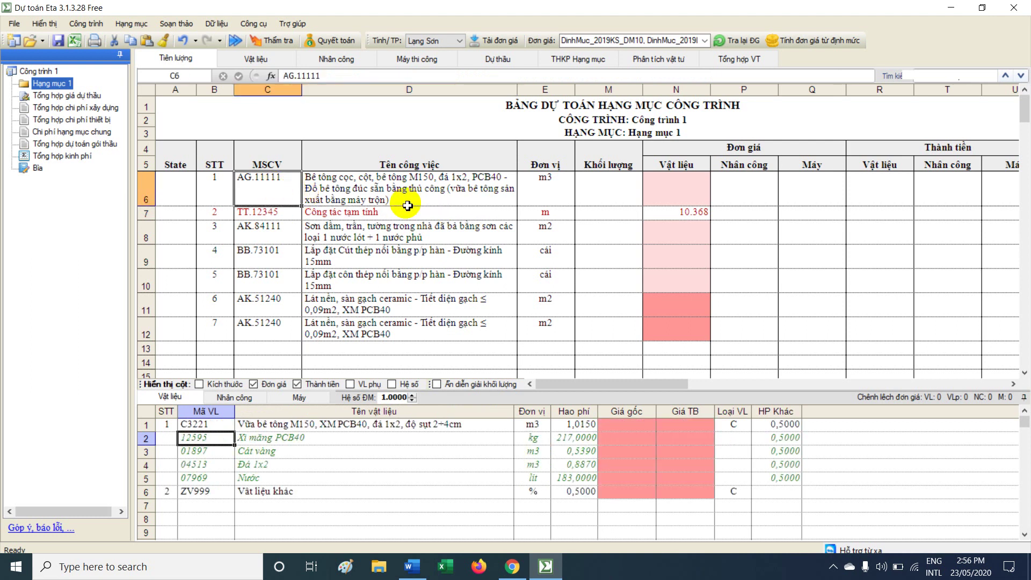
click(453, 201)
Check the Word outline, and in Dự toán Eta examine the slump and stone-type alternatives offered for the AG.11111 item's mortar.
click(412, 566)
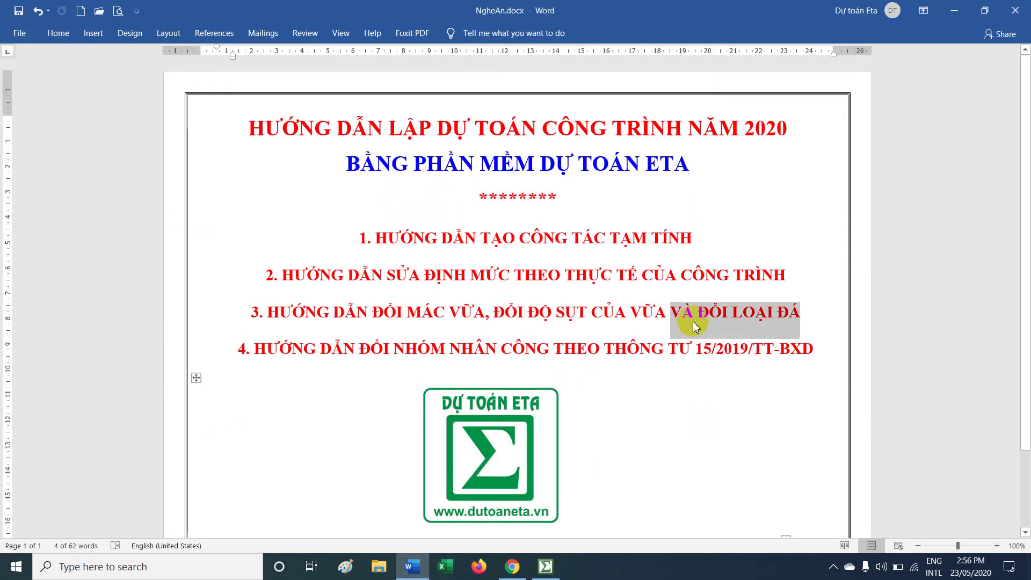
click(553, 566)
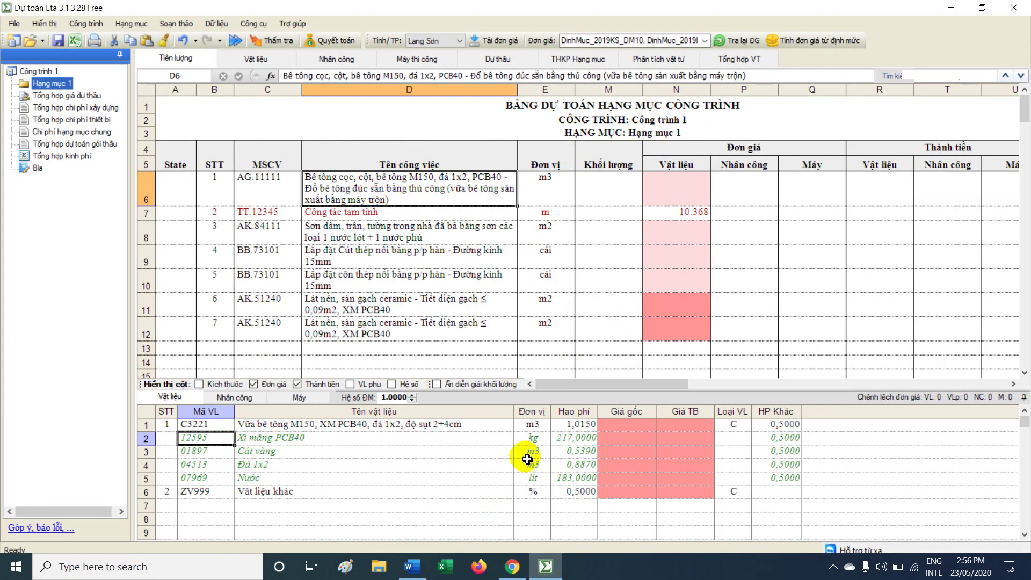
drag(346, 423, 593, 452)
click(451, 423)
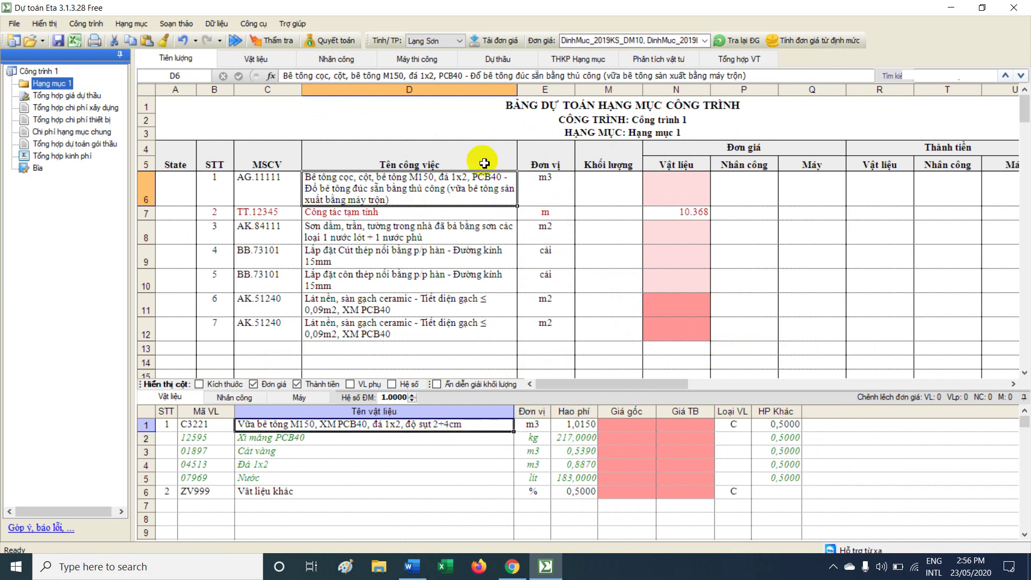
right_click(485, 187)
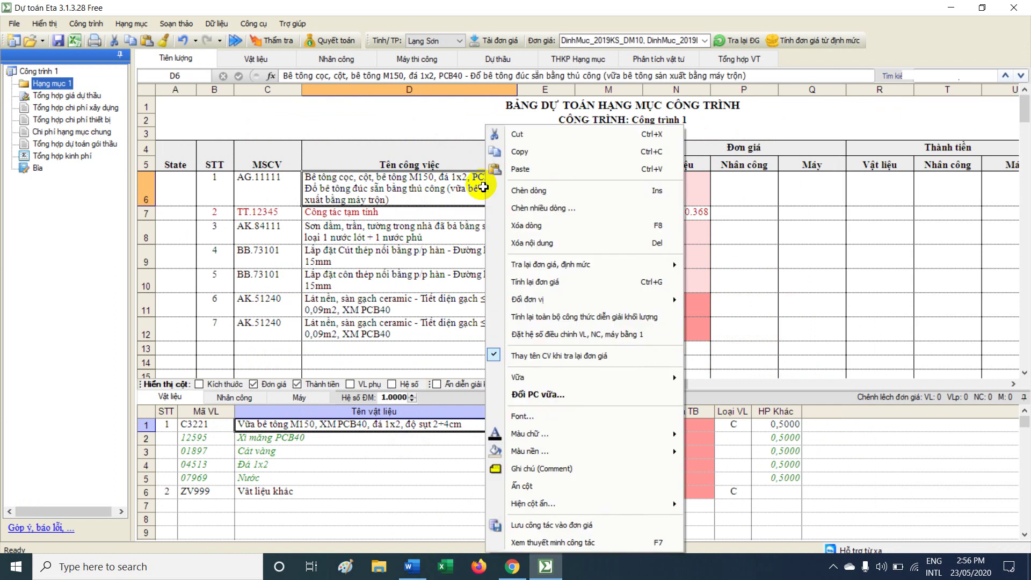
mouse_move(596, 377)
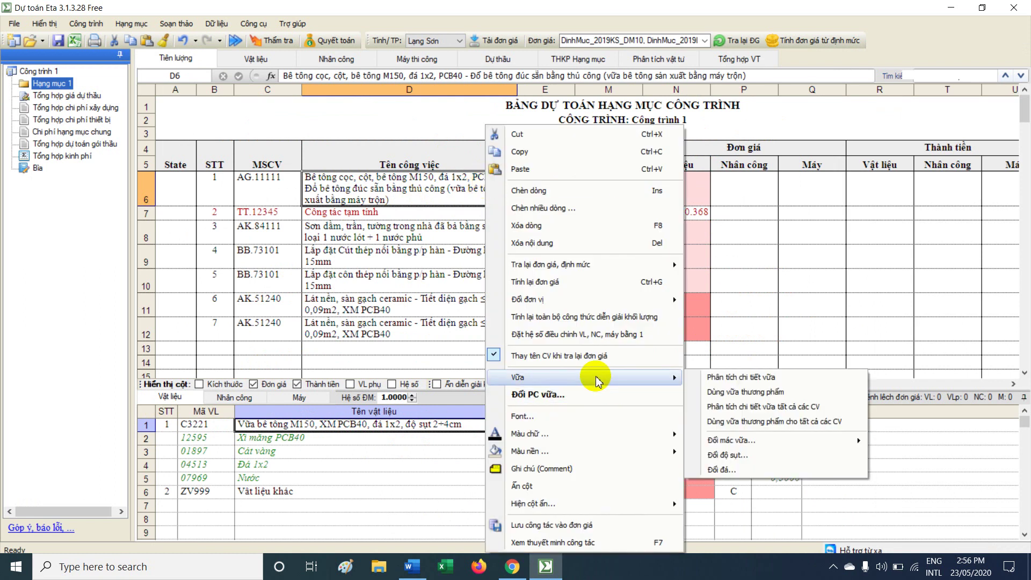
click(739, 459)
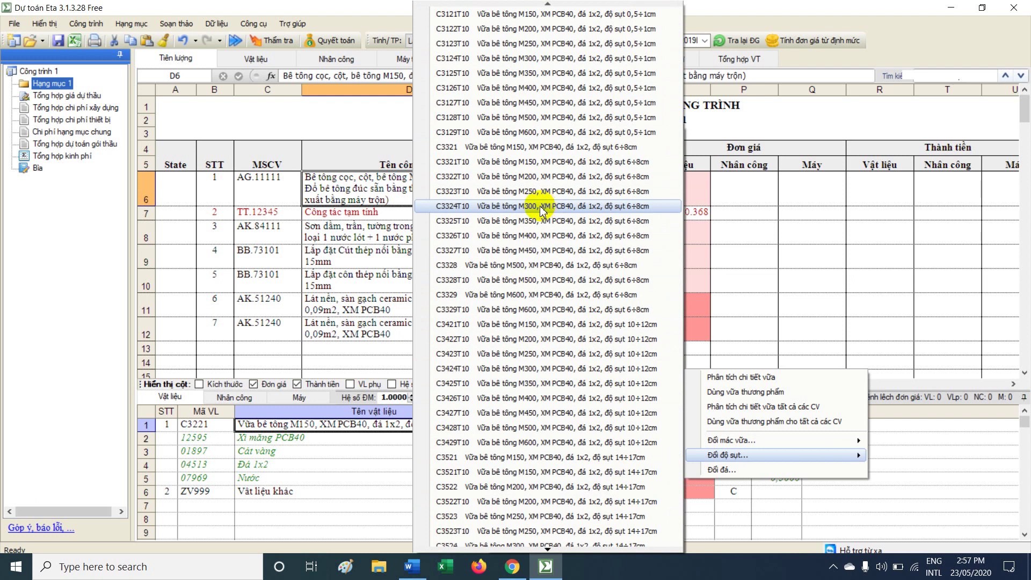
mouse_move(743, 473)
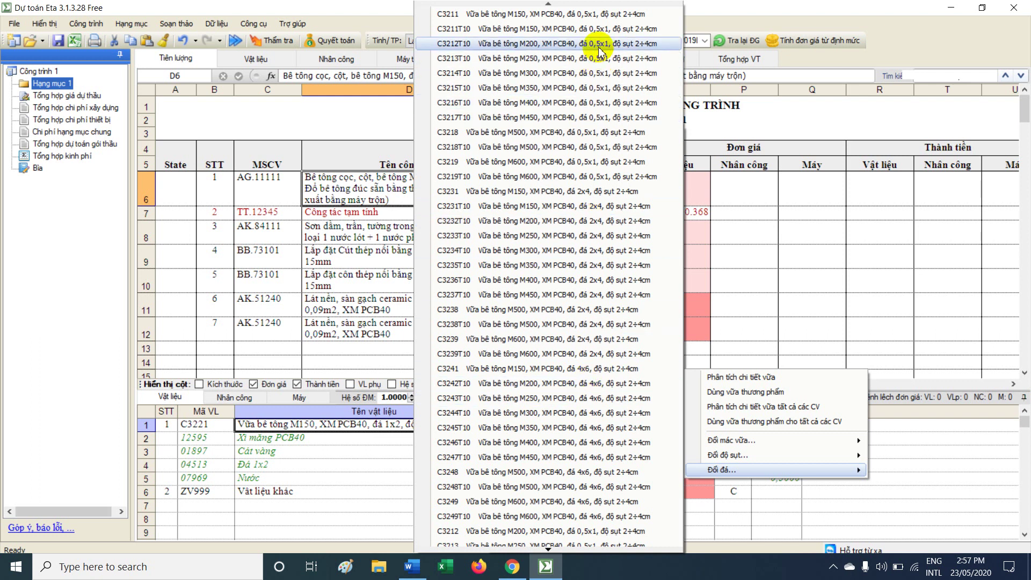
click(344, 200)
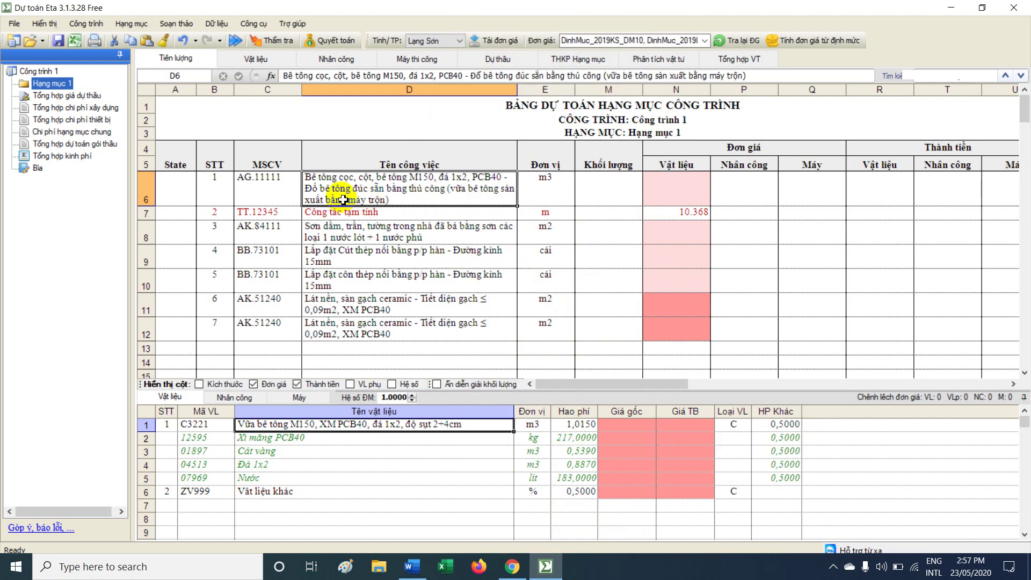
Highlight topic 3 in the Word outline, and back in Dự toán Eta review the mortar change options for the AG.11111 item.
click(412, 566)
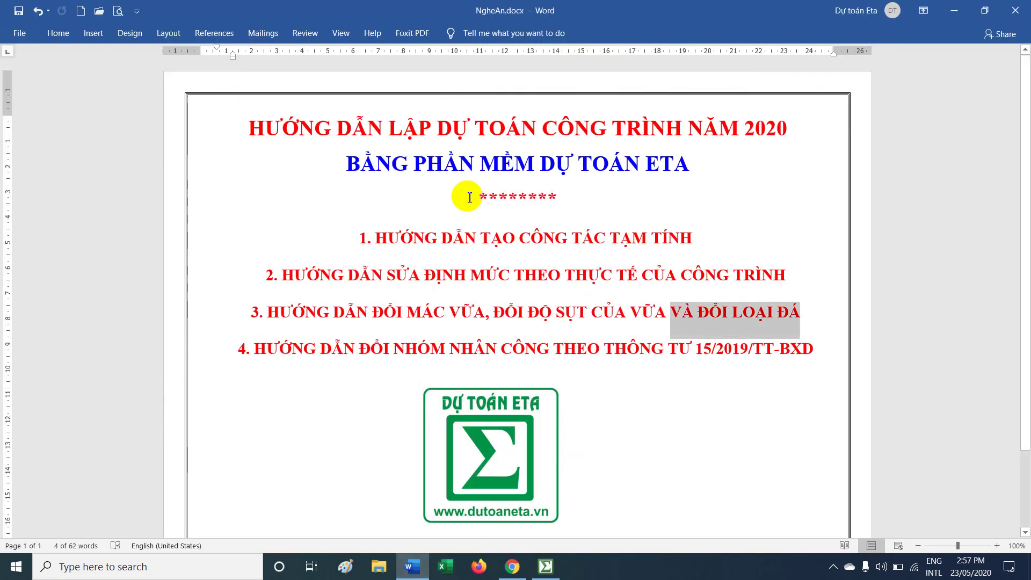
drag(279, 316, 750, 313)
click(546, 567)
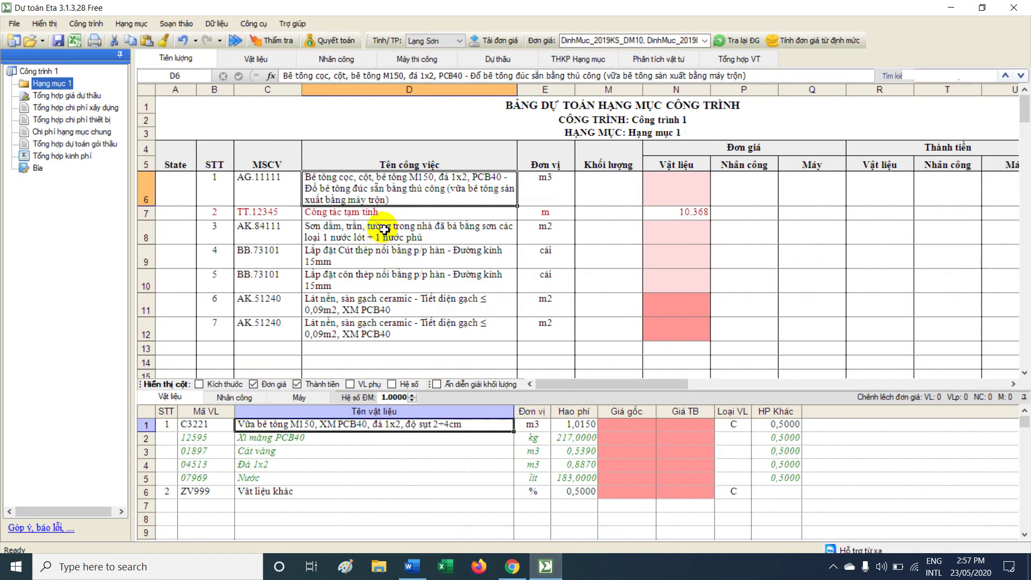
right_click(484, 192)
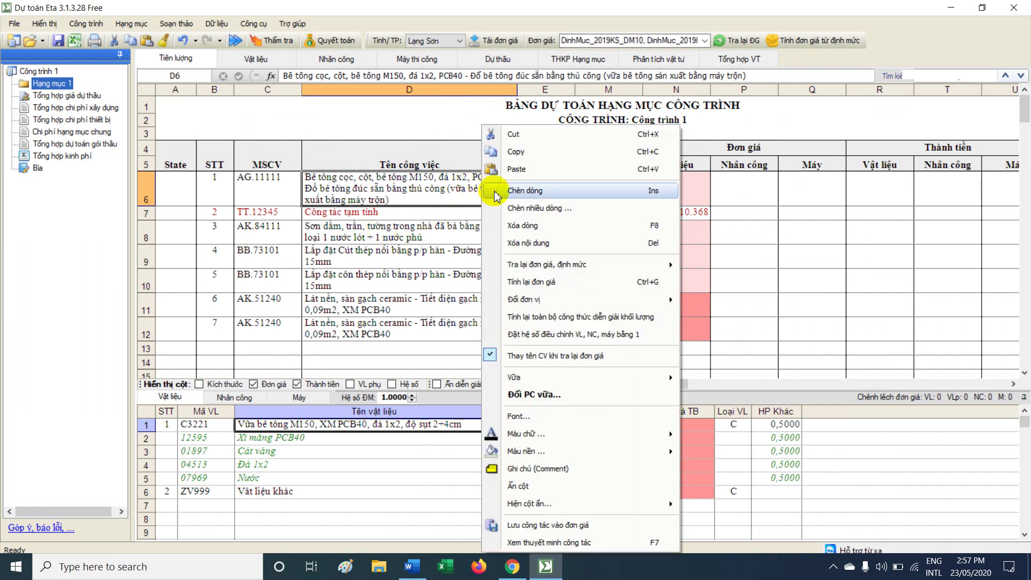
mouse_move(587, 378)
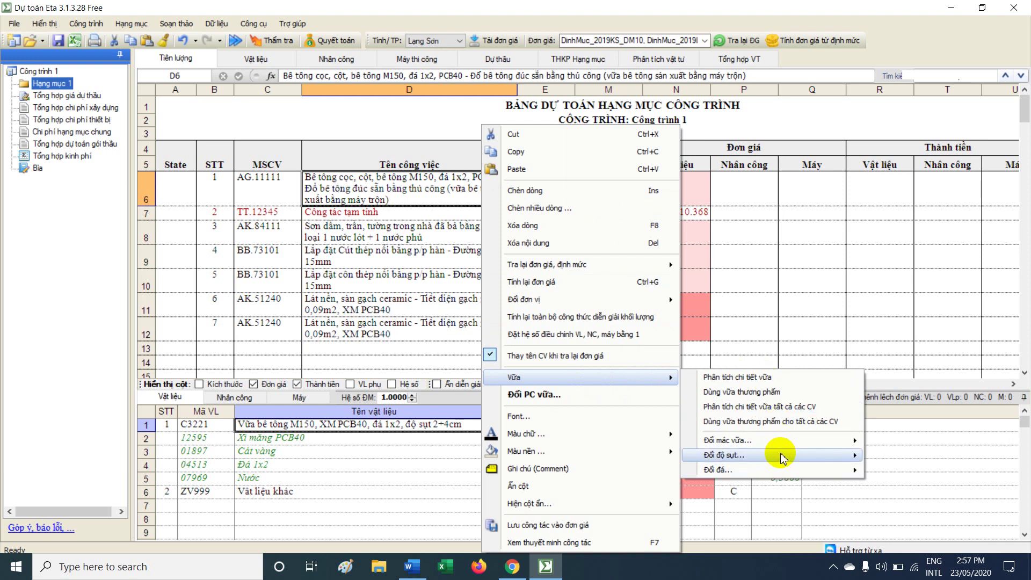
click(343, 188)
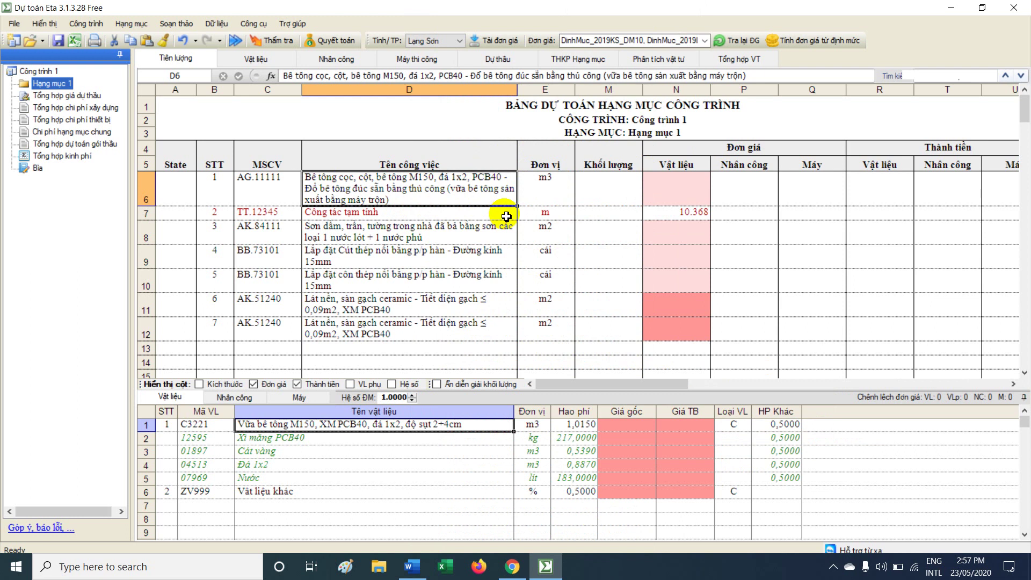
Switch the AG.11111 item to commercial mortar (Dùng vữa thương phẩm) and highlight the C3221 mortar row.
right_click(466, 184)
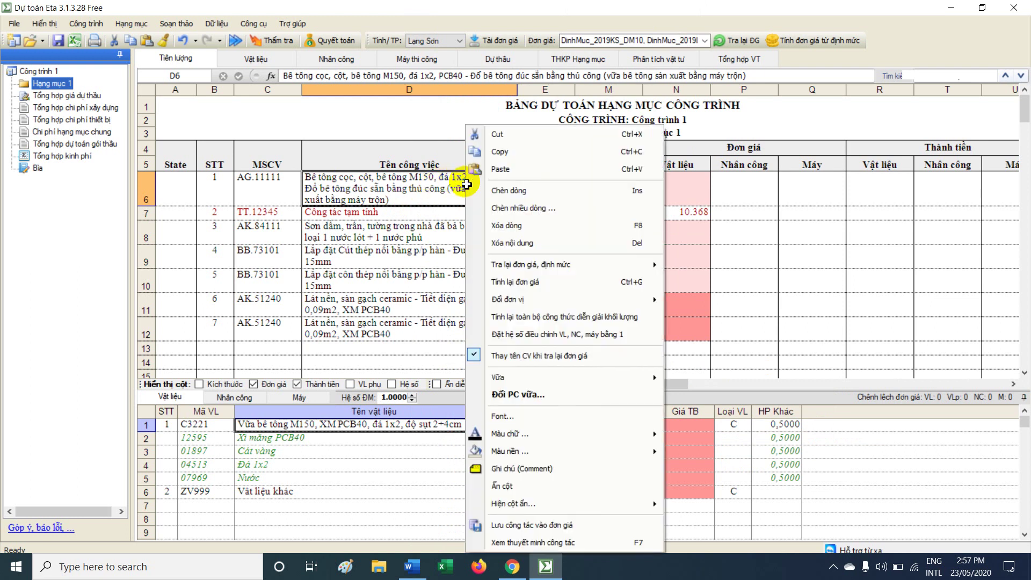
mouse_move(581, 377)
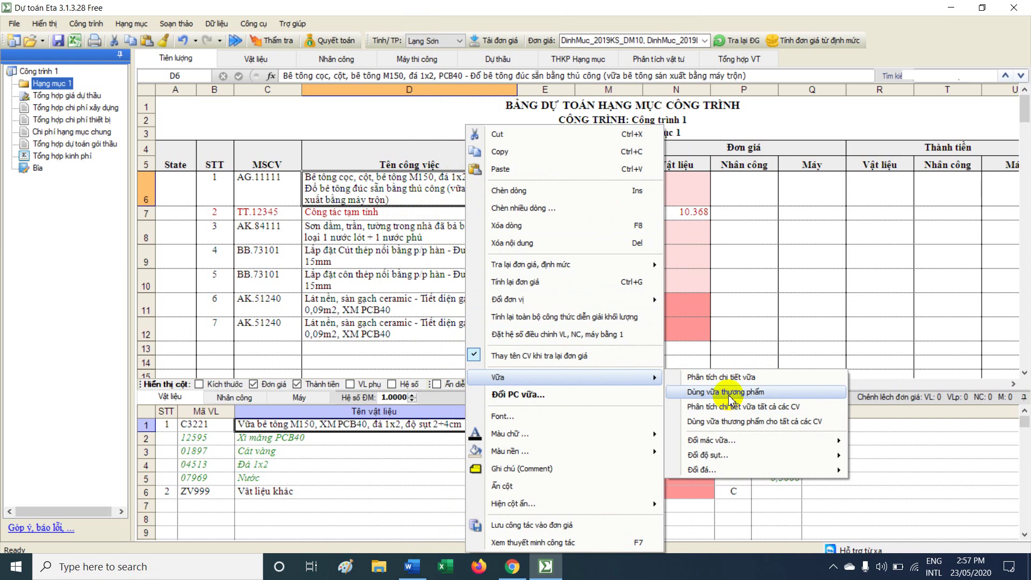
click(723, 393)
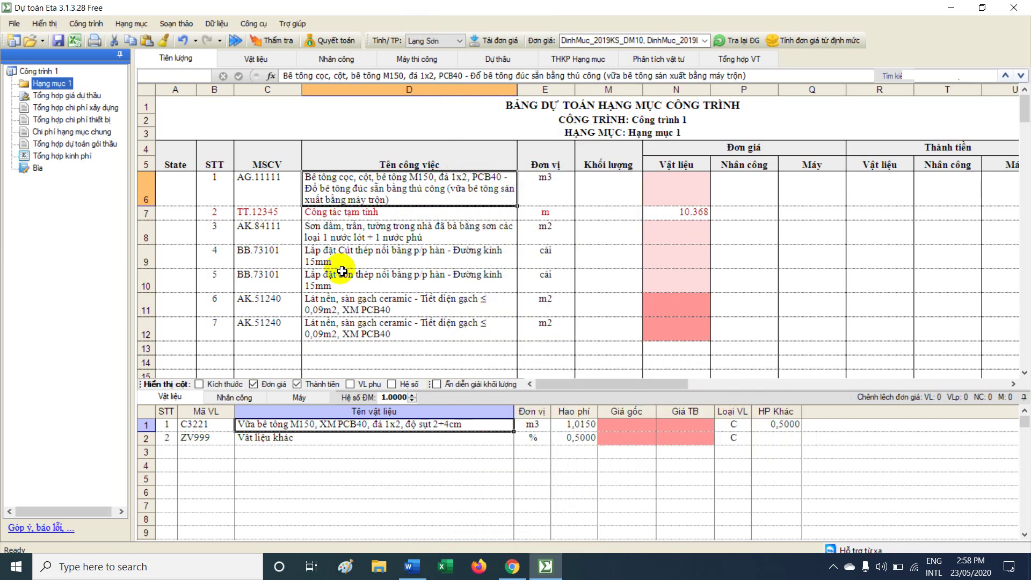
drag(214, 425, 605, 428)
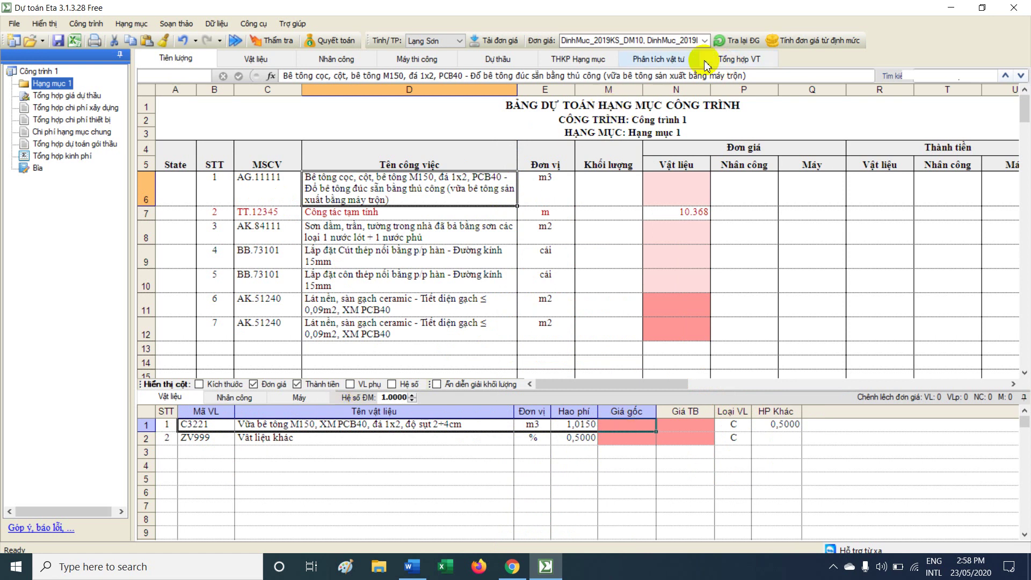
Examine the commercial mortar row of the AG.11111 item in the material analysis sheet (Phân tích vật tư), returning to the quantity sheet.
click(663, 57)
click(372, 258)
scroll(445, 311, up, 9)
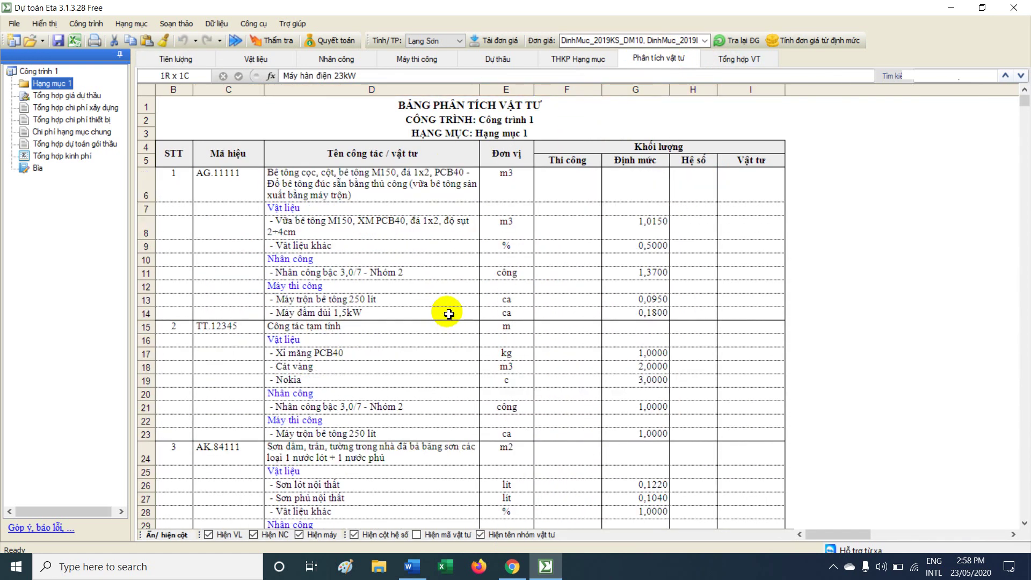
click(276, 226)
drag(276, 226, 681, 226)
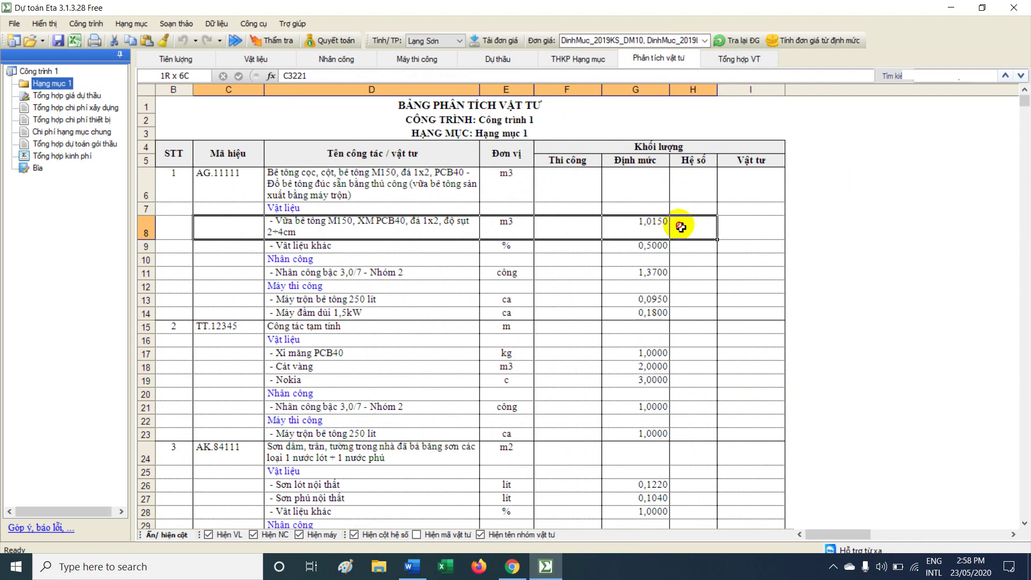
click(182, 59)
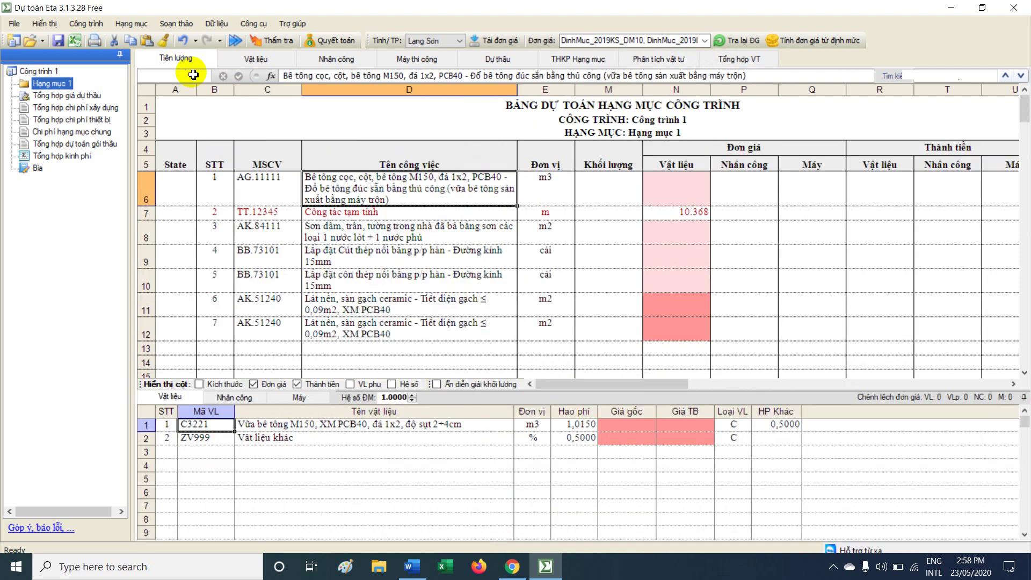
Return the AG.11111 item's mortar to its component breakdown and check its rows in the material analysis sheet.
click(269, 198)
click(354, 212)
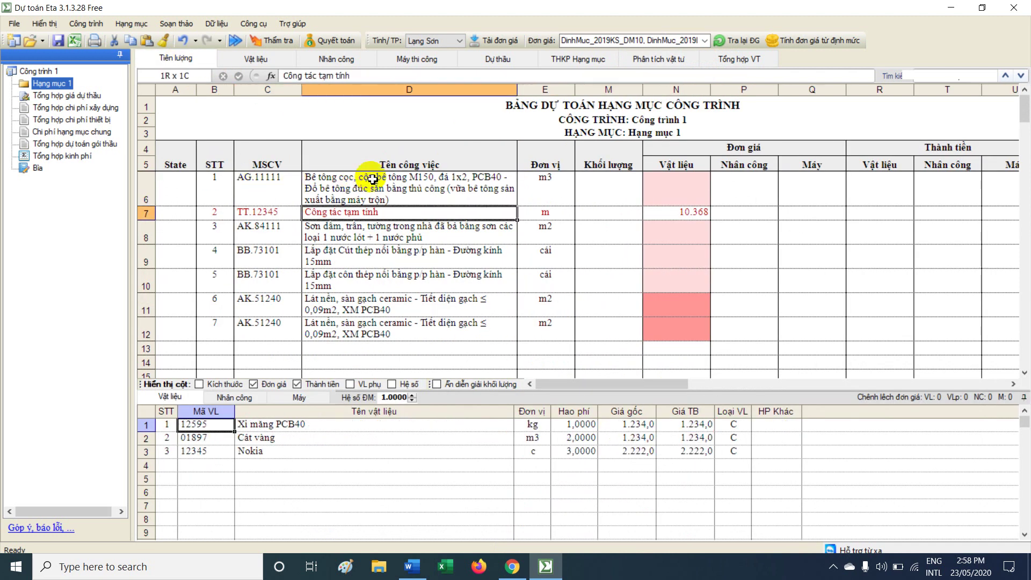
click(659, 58)
click(295, 221)
drag(294, 237, 319, 243)
click(321, 221)
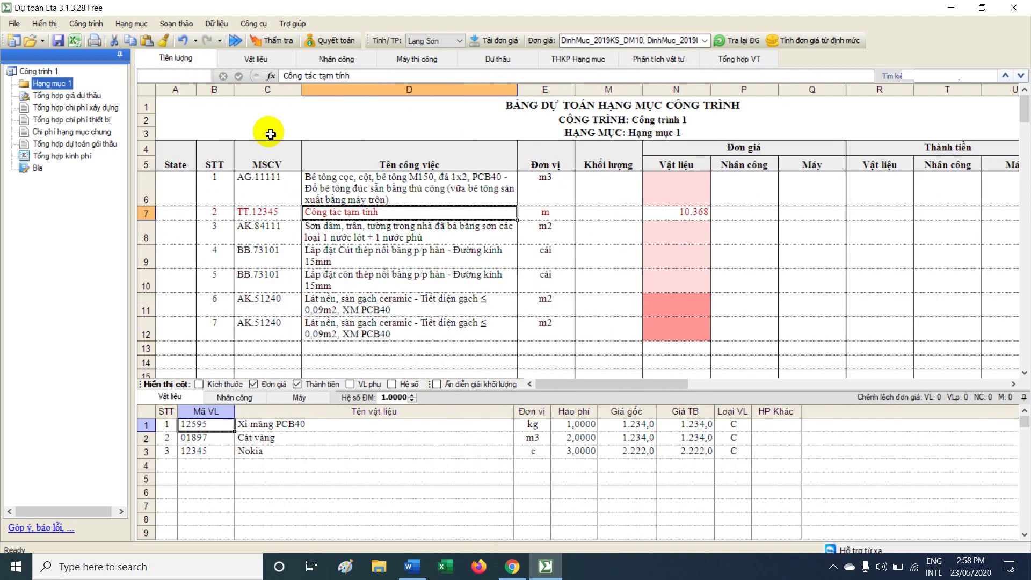
click(177, 59)
Review the commands available for the AG.11111 item, including its mortar options, without applying any.
click(361, 185)
right_click(420, 189)
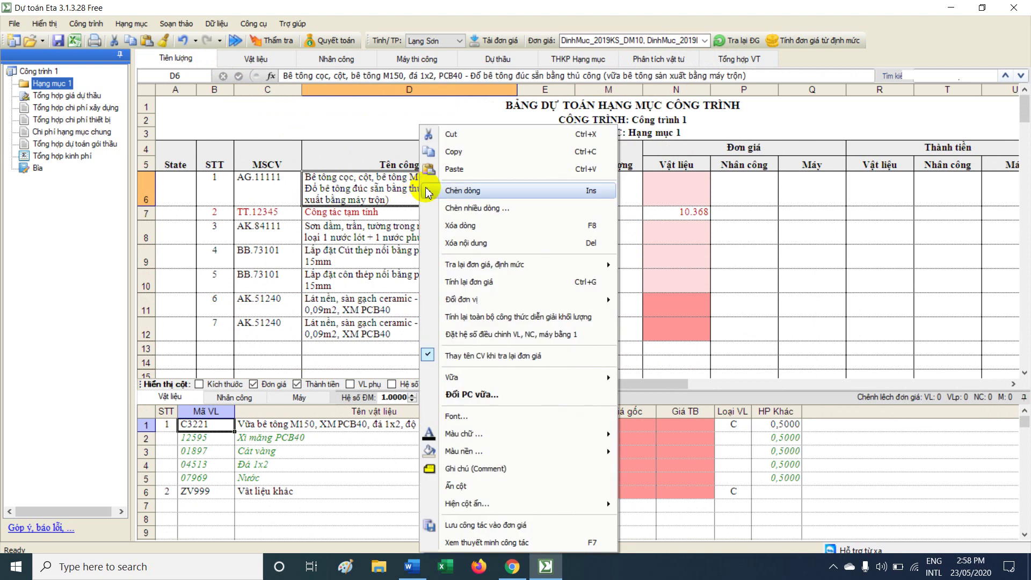
mouse_move(569, 384)
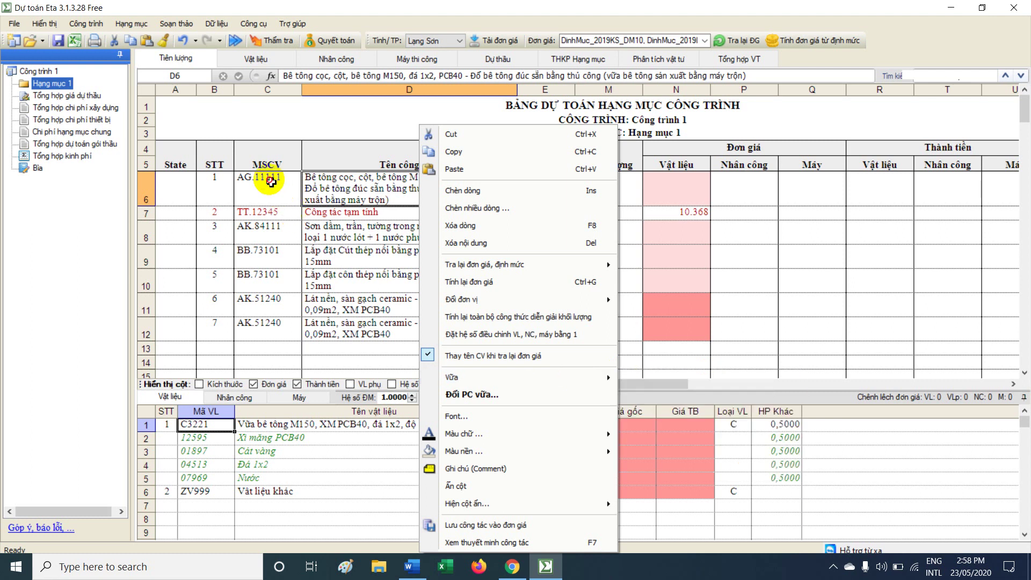
click(285, 202)
Switch to the Word outline to check topic 4 on changing labour groups, clear the text highlight, and return to Dự toán Eta.
click(412, 566)
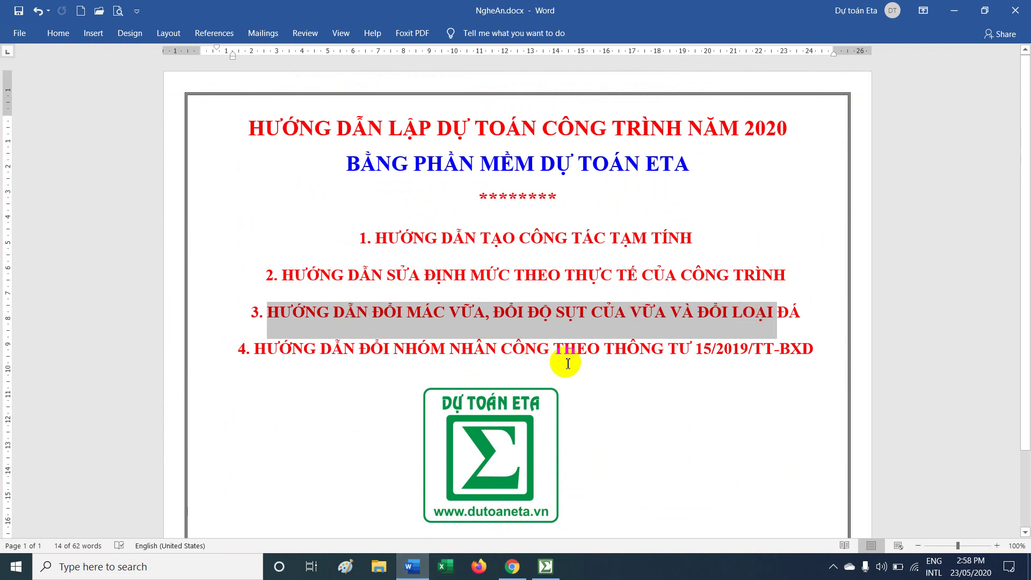
click(422, 334)
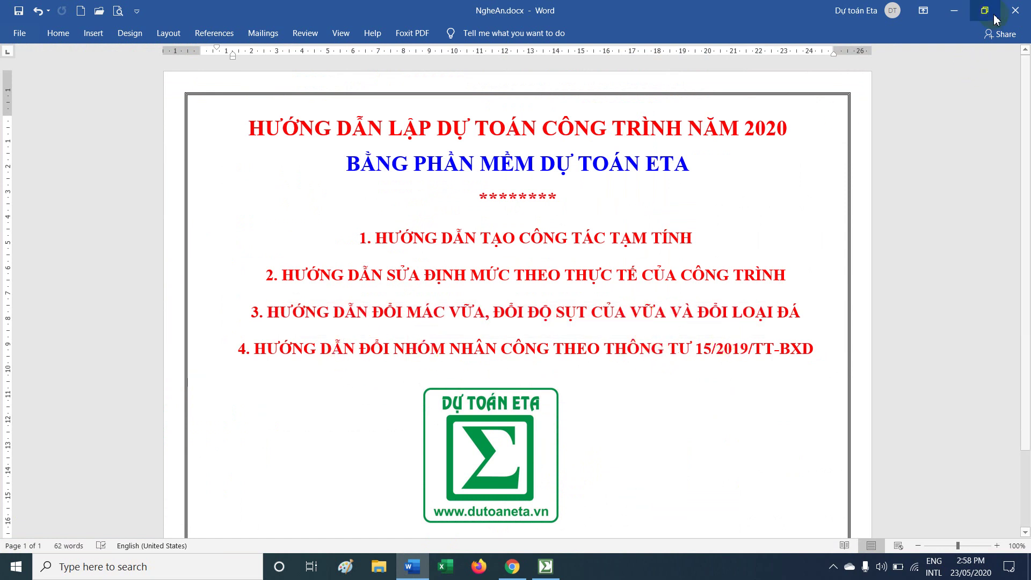
click(954, 11)
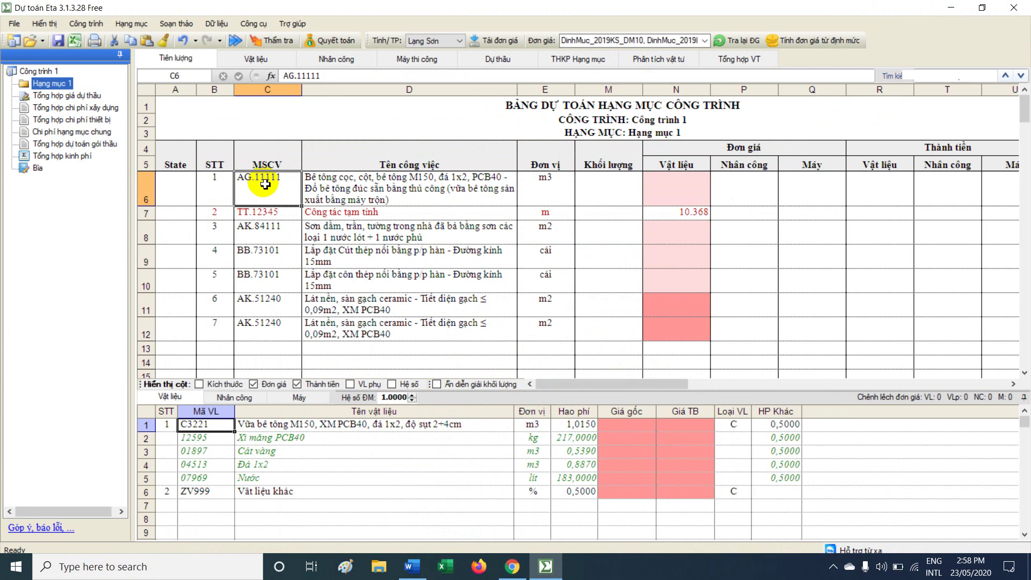
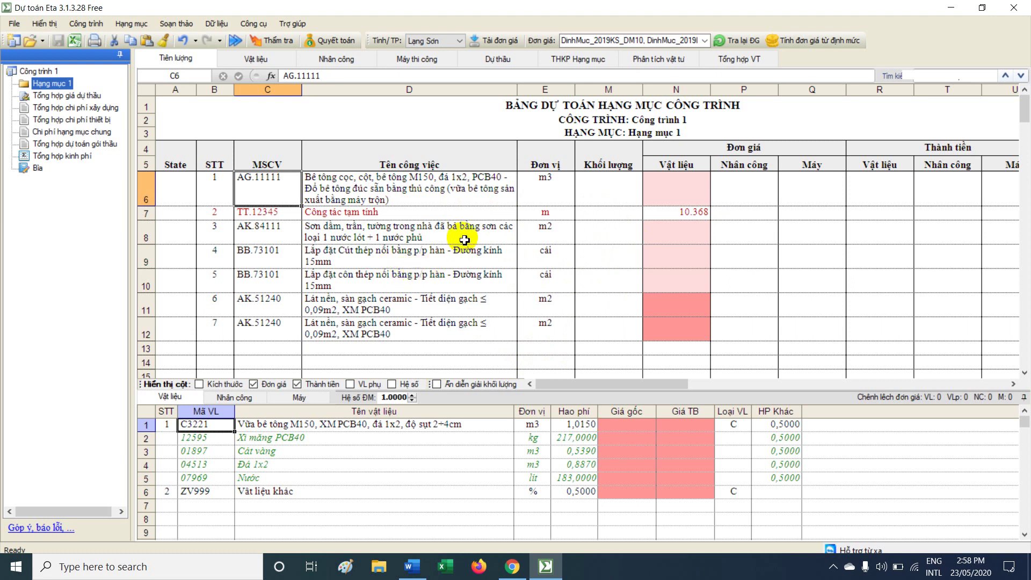
Display the AG.11111 item's labour breakdown and examine its Nhân công bậc 3,0/7 - Nhóm 2 row.
click(427, 194)
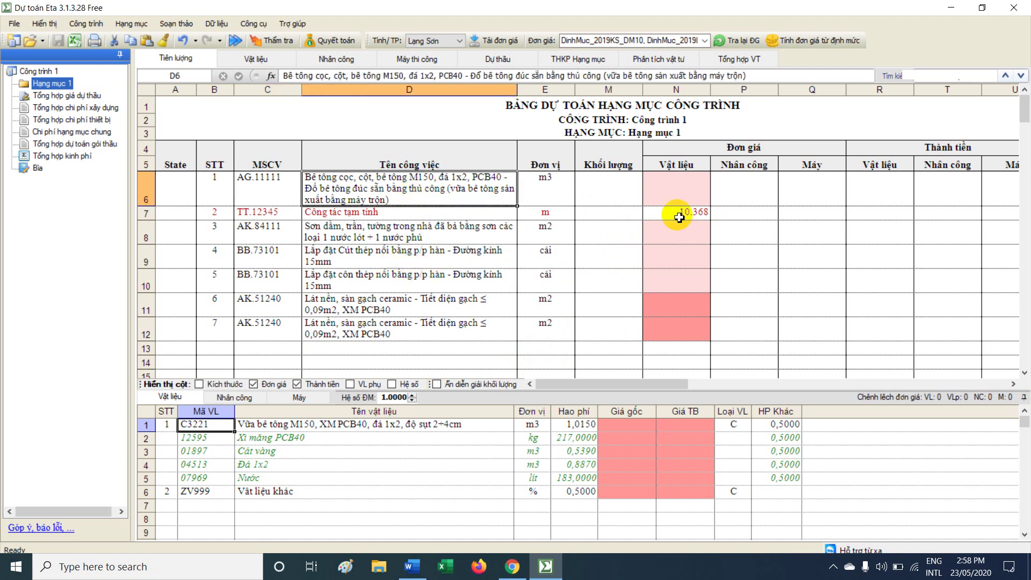
click(745, 195)
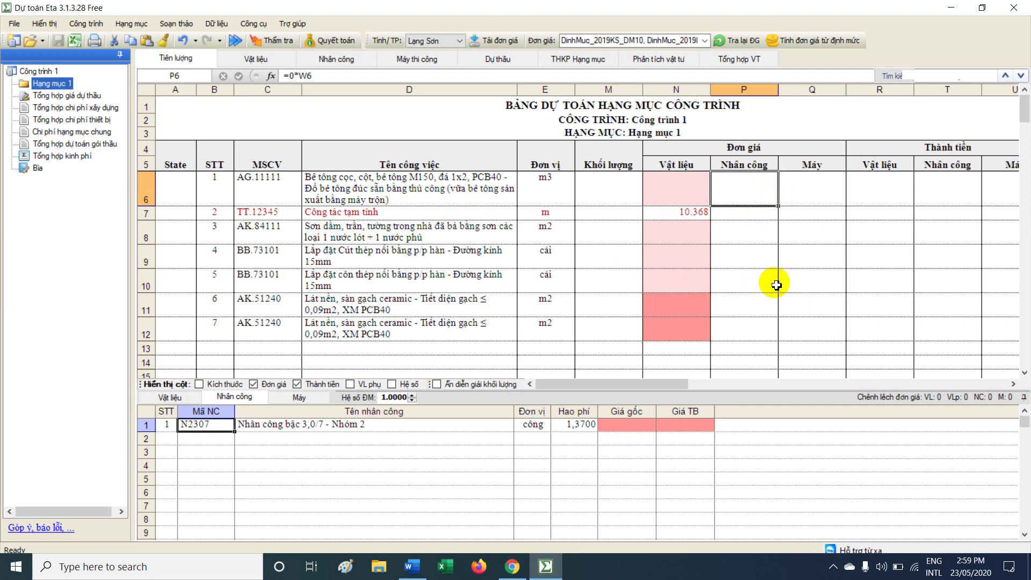
mouse_move(664, 338)
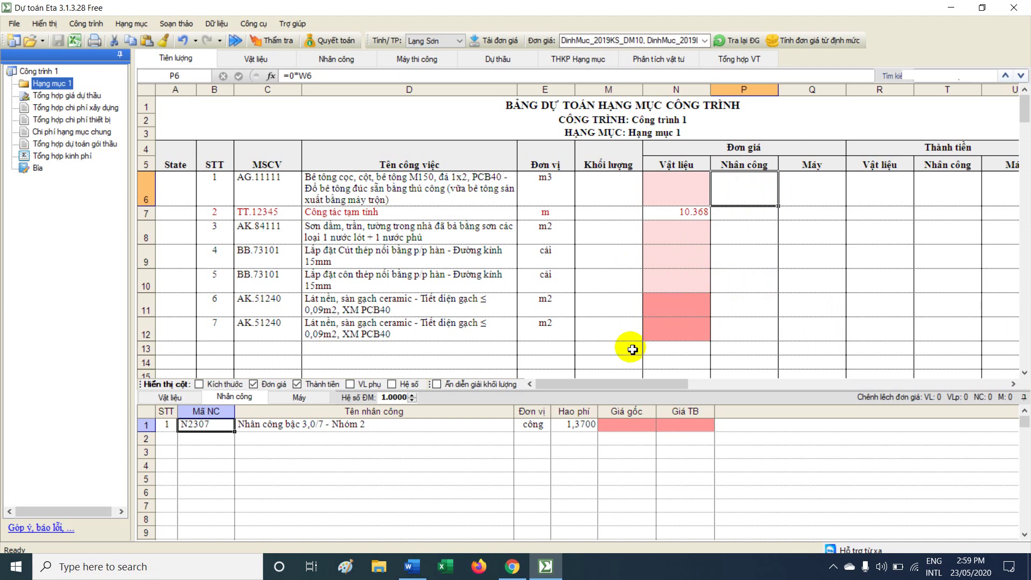
mouse_move(661, 305)
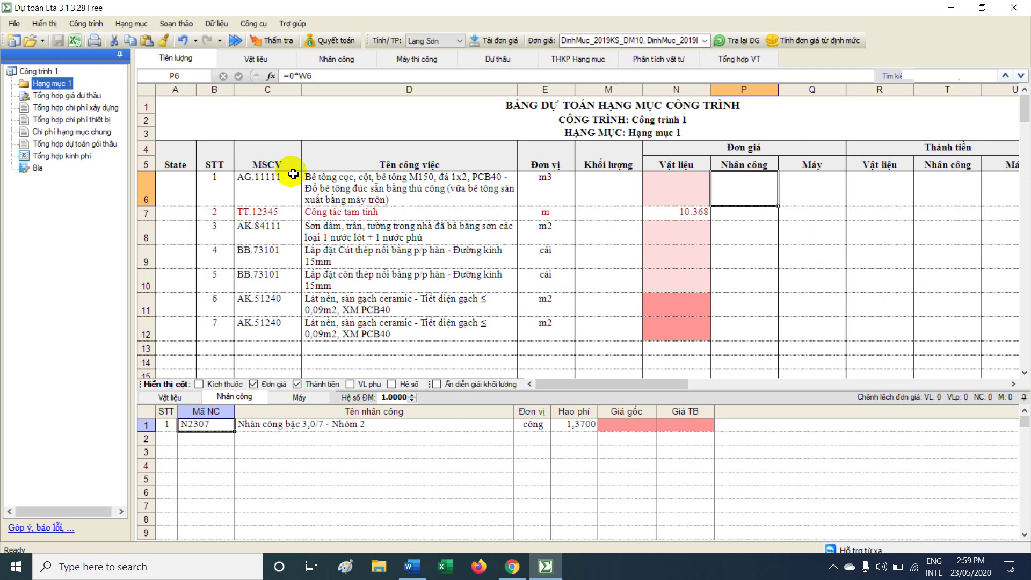
click(333, 189)
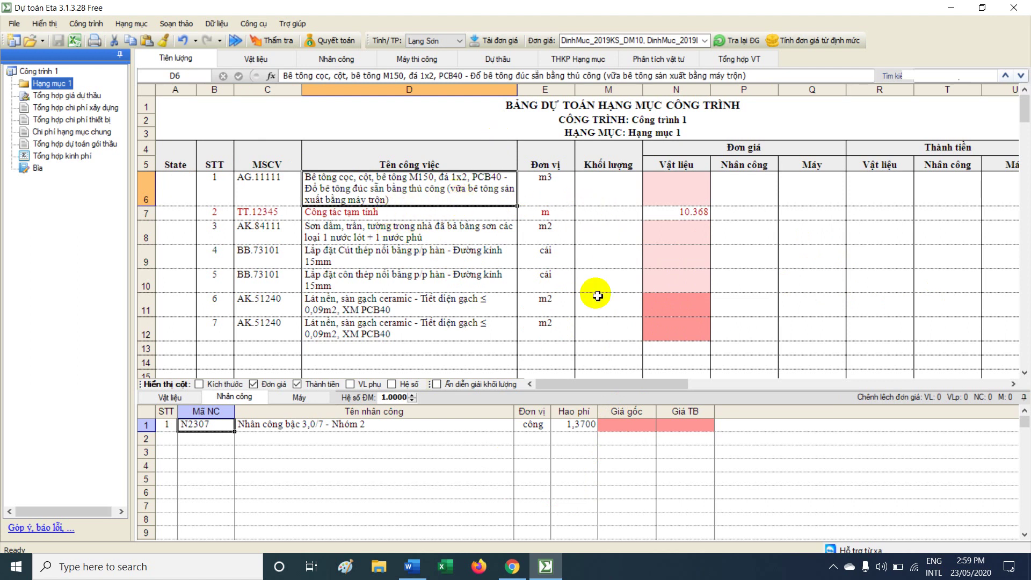
drag(353, 428, 683, 437)
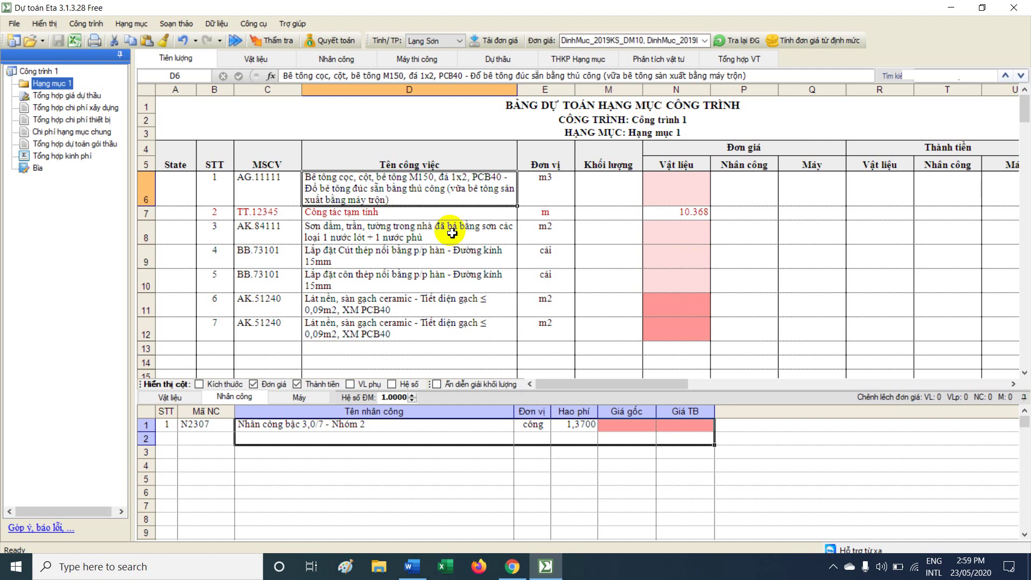
click(377, 260)
click(394, 192)
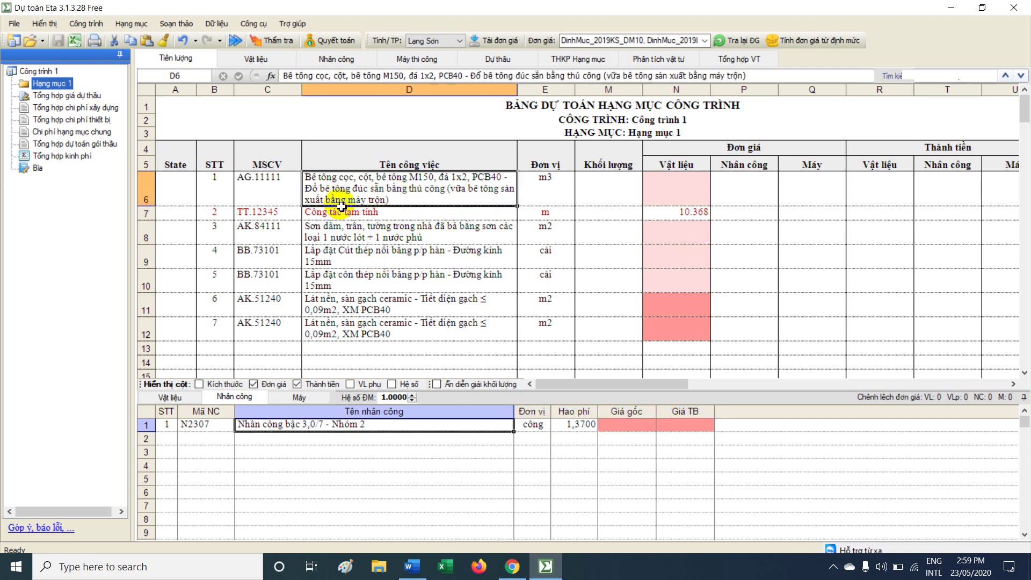
drag(270, 192, 472, 196)
click(330, 189)
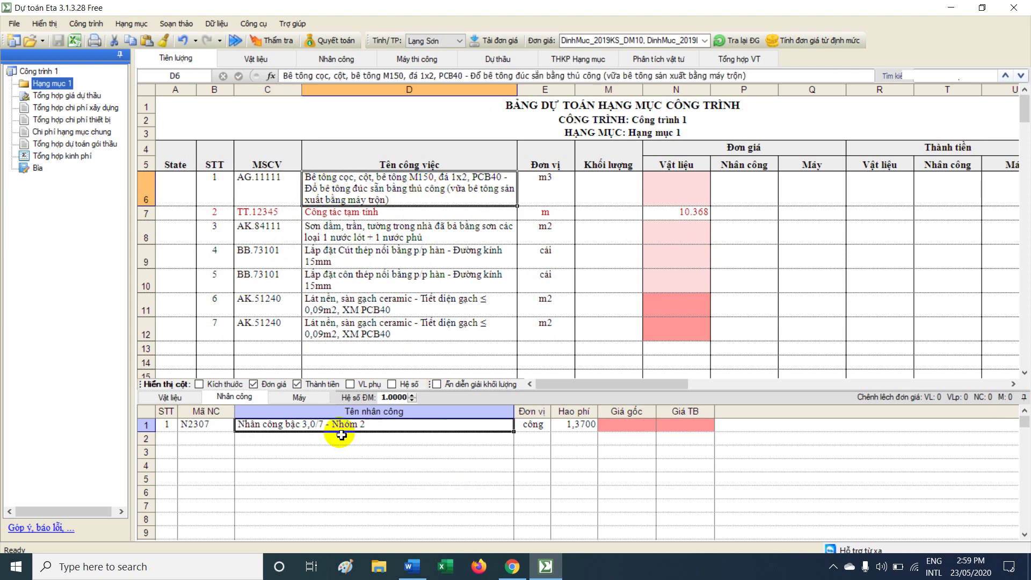
Replace the AG.11111 item's labour with "Nhân công bậc 3,0/7 - Nhóm 5" and highlight the replaced labour row.
click(202, 424)
click(473, 424)
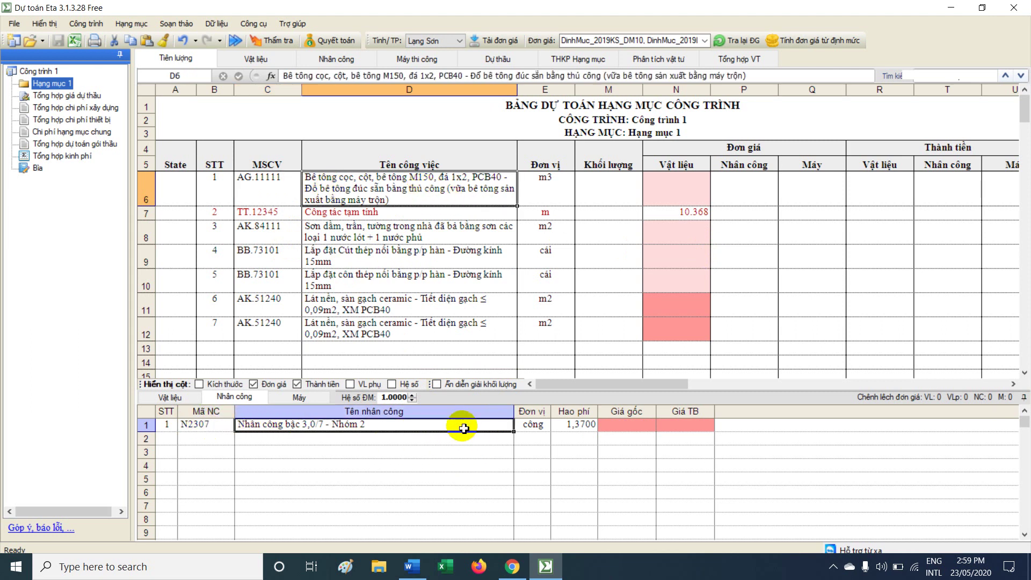
right_click(464, 428)
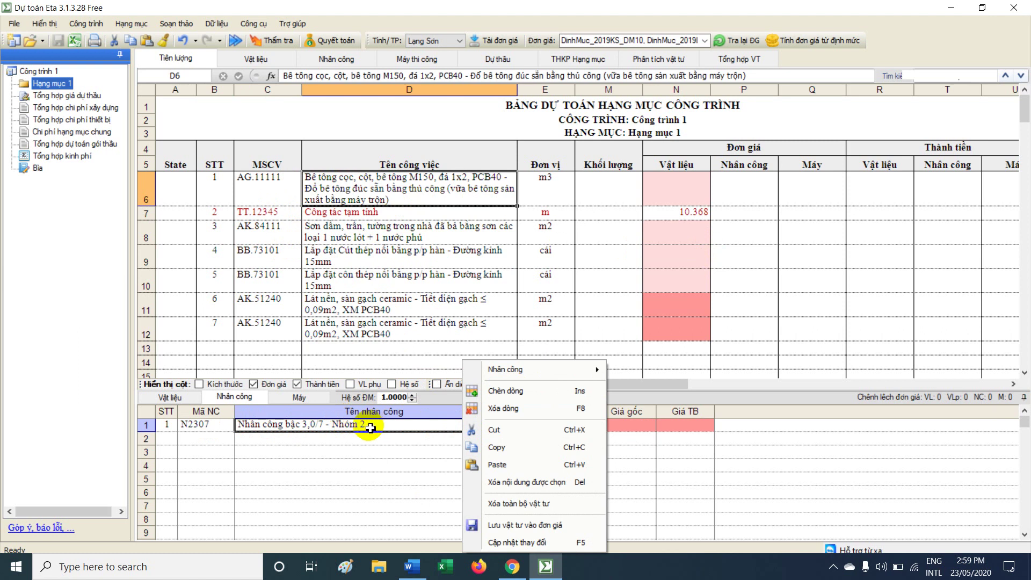
click(231, 397)
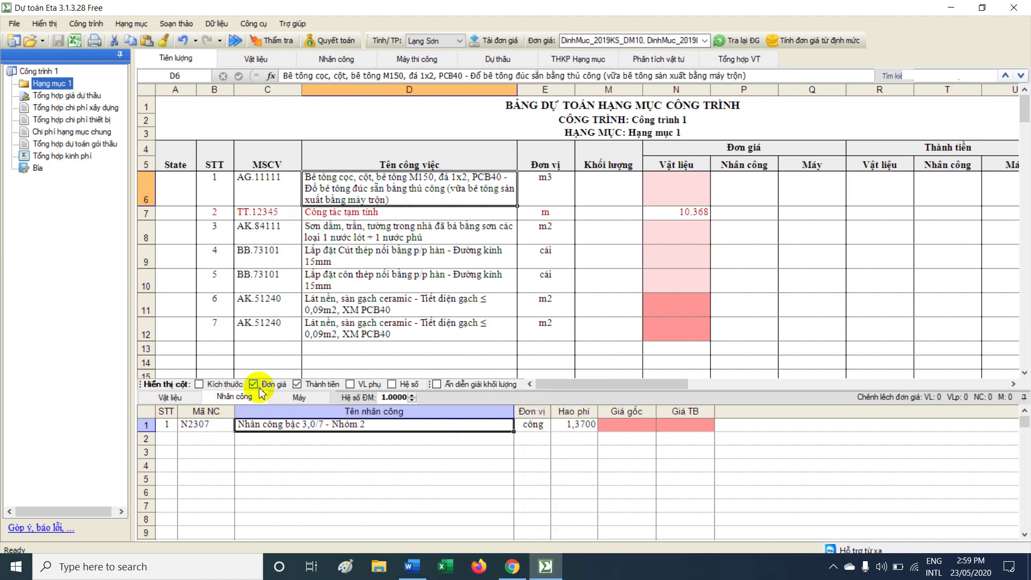
right_click(397, 425)
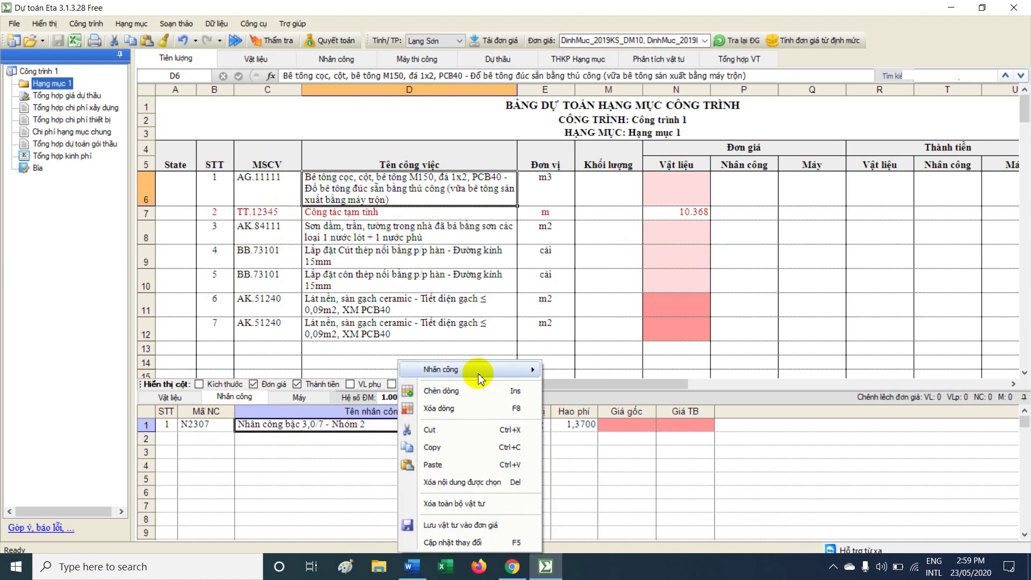
mouse_move(479, 377)
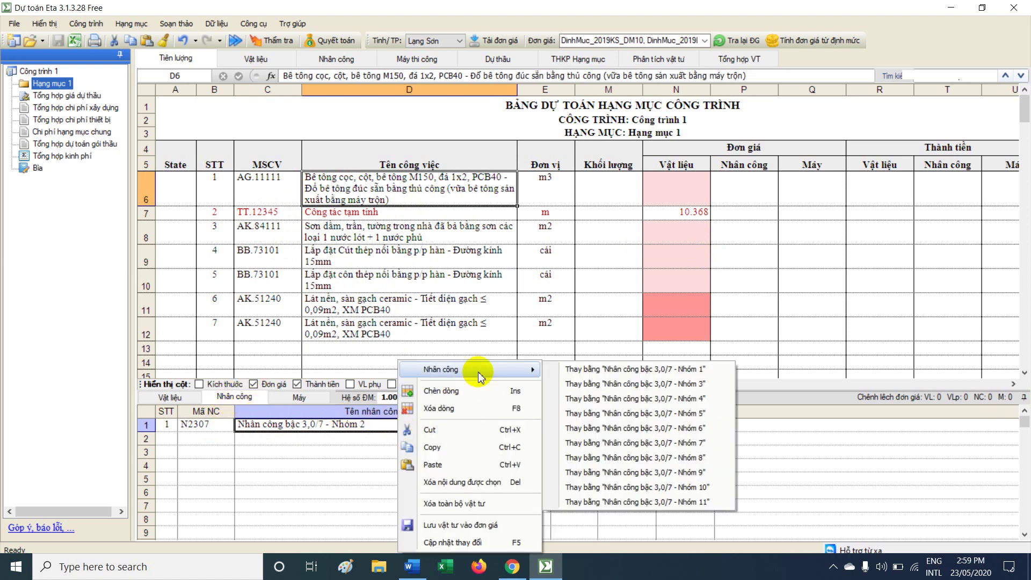
click(684, 414)
drag(207, 424, 624, 440)
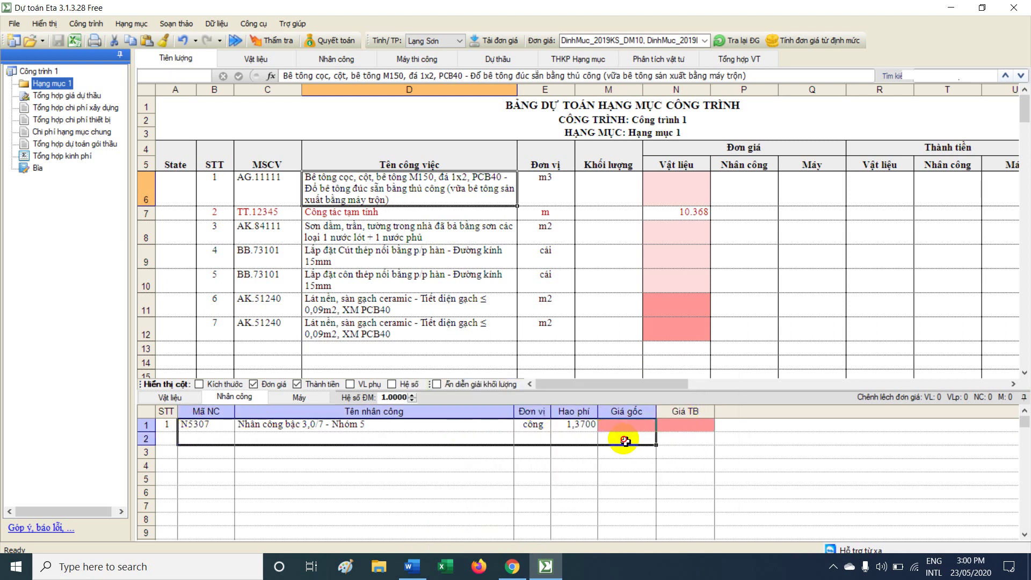
Check the labour breakdowns of the AG.11111 item and the second BB.73101 item.
click(266, 199)
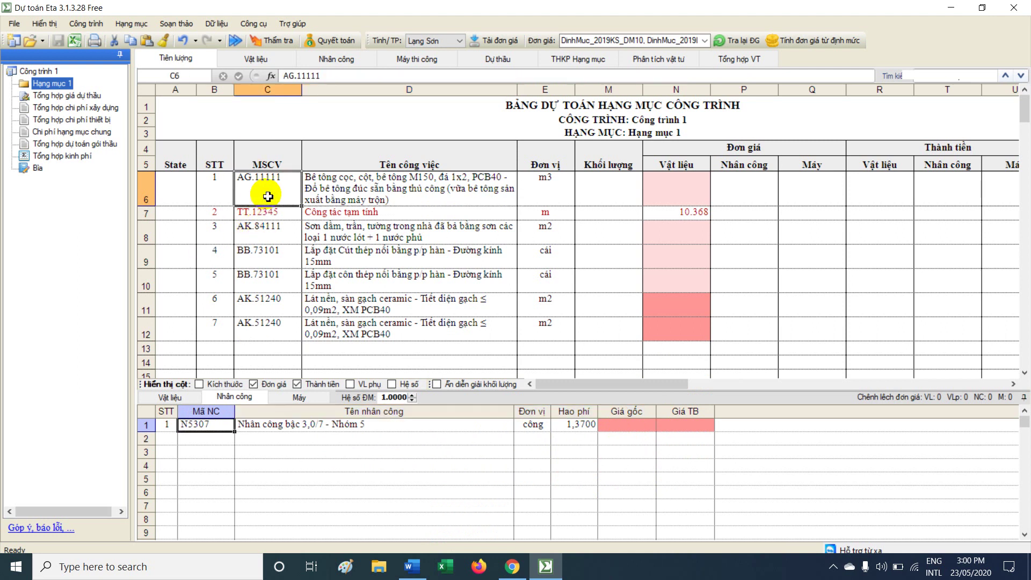
click(268, 196)
click(288, 278)
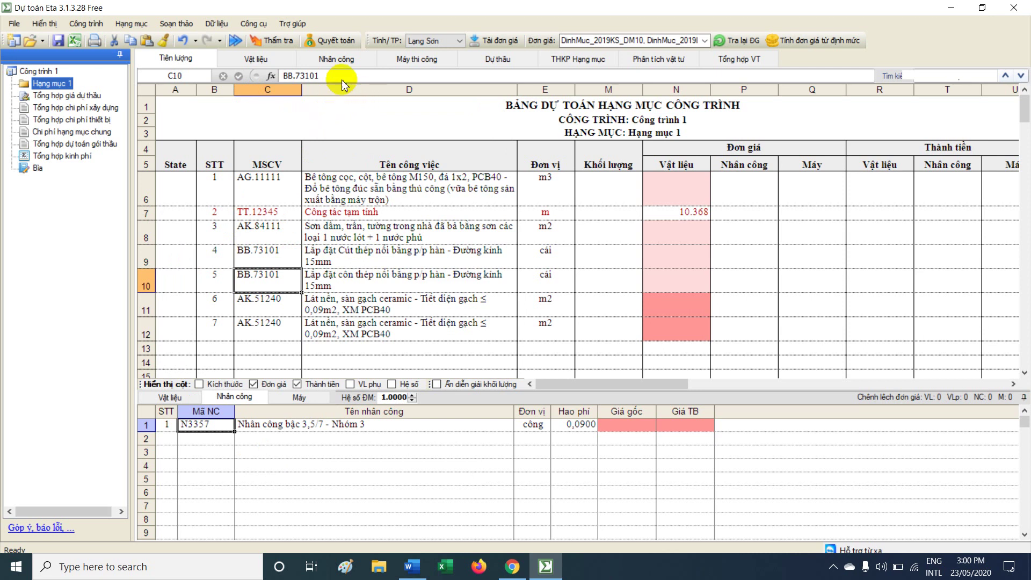
In the labour price table, replace "Nhân công bậc 3,0/7 - Nhóm 2" with "Nhân công bậc 3,0/7 - Nhóm 5" for the whole estimate.
click(334, 60)
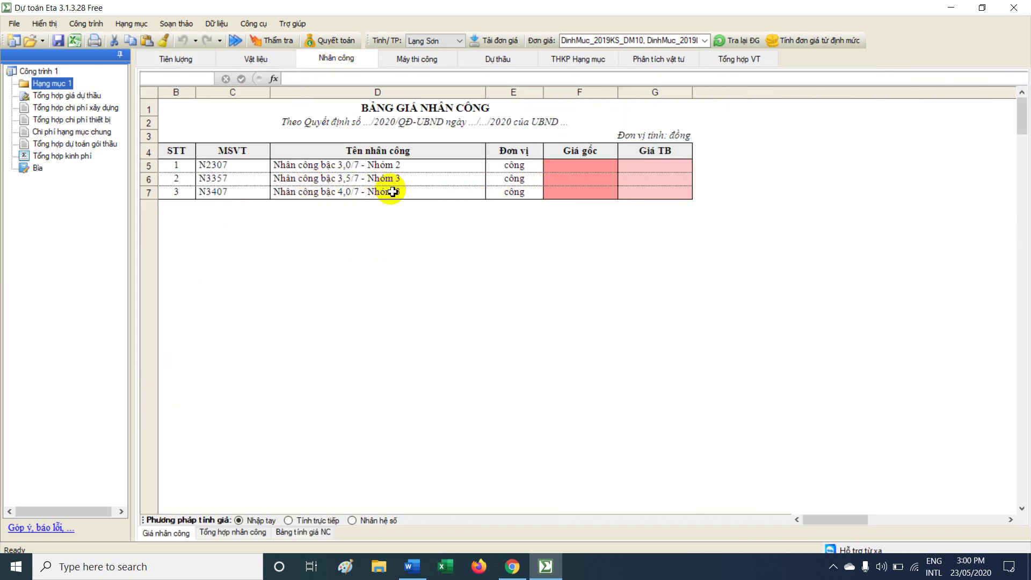
drag(334, 166, 701, 173)
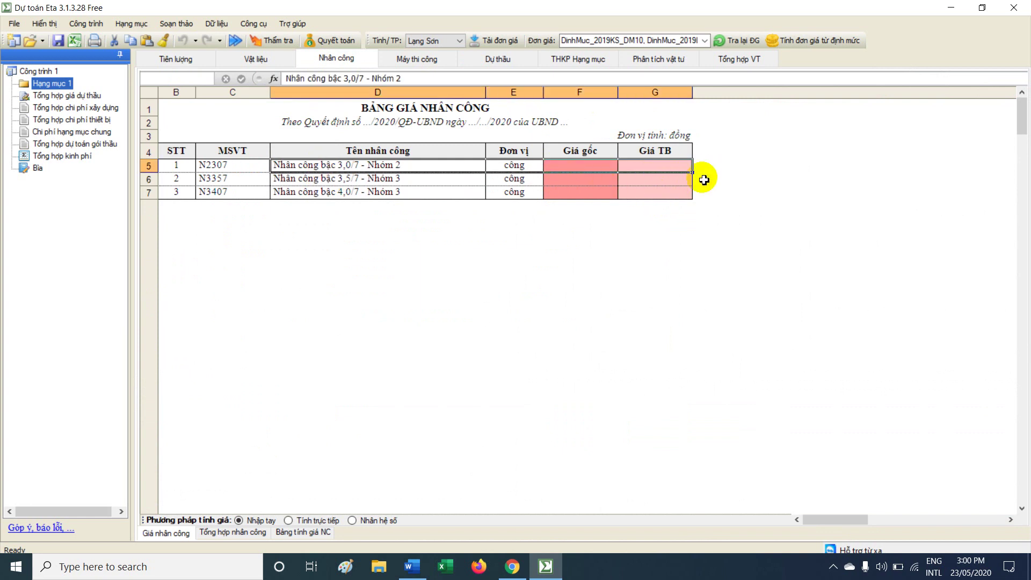
right_click(654, 169)
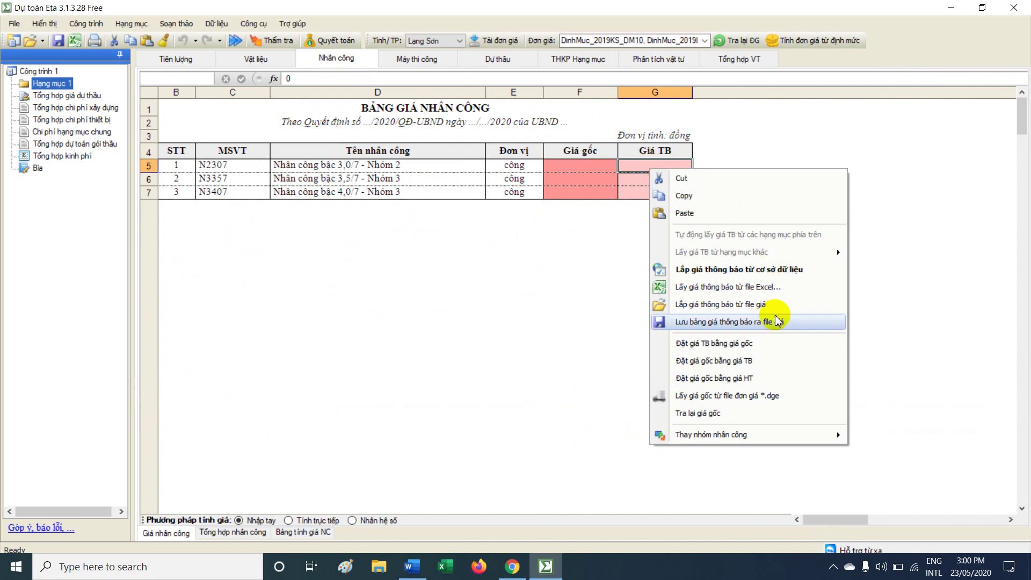
mouse_move(720, 437)
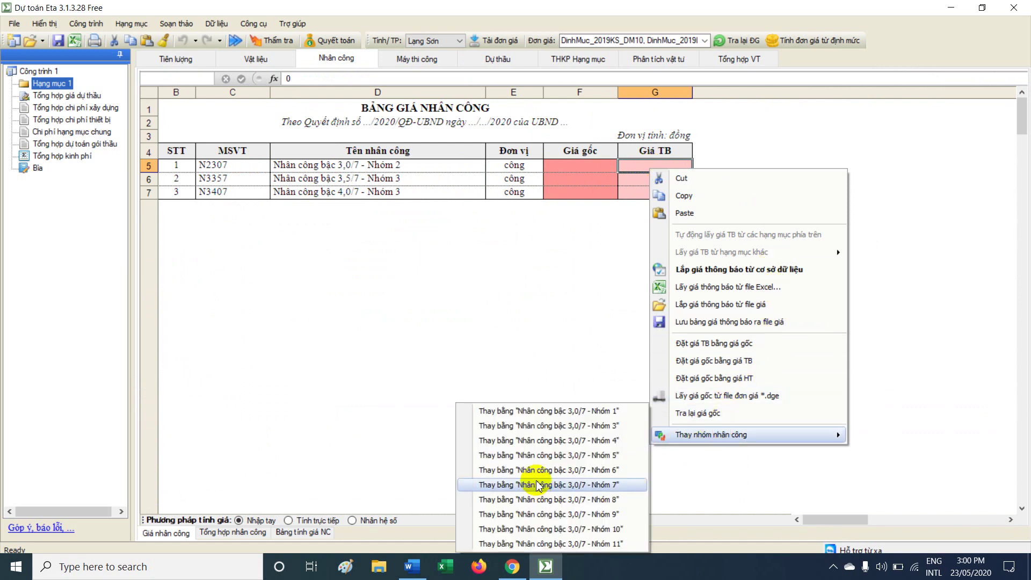
click(574, 459)
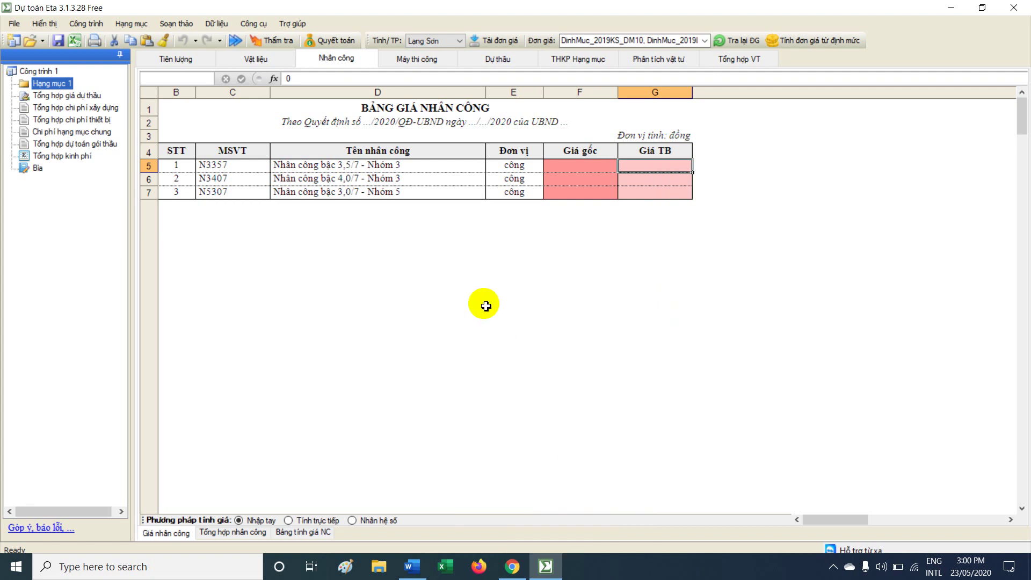
Check the N5307 labour entry in the price table and the labour breakdowns of the TT.12345 and AG.11111 items.
click(230, 197)
click(176, 58)
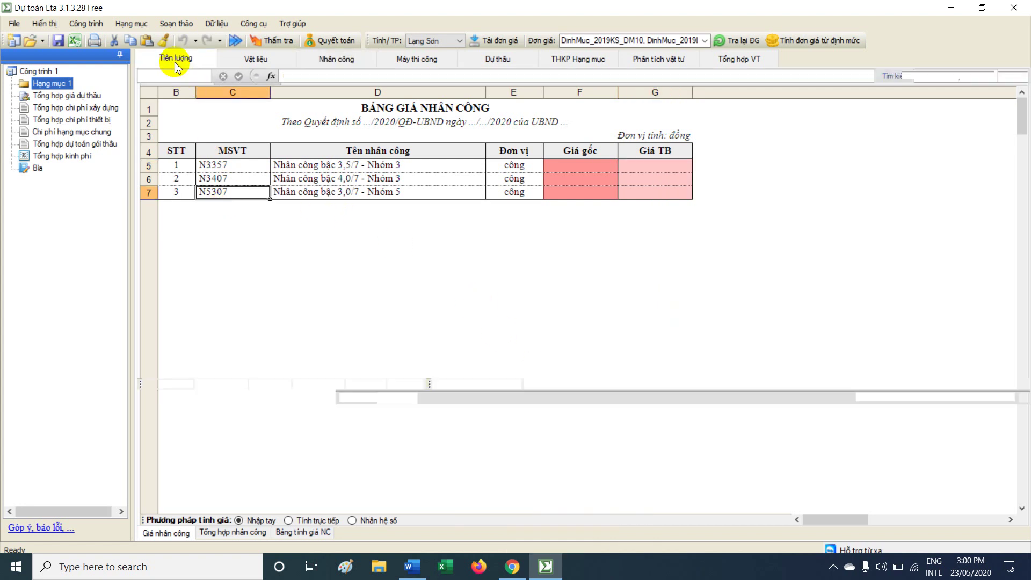
click(267, 213)
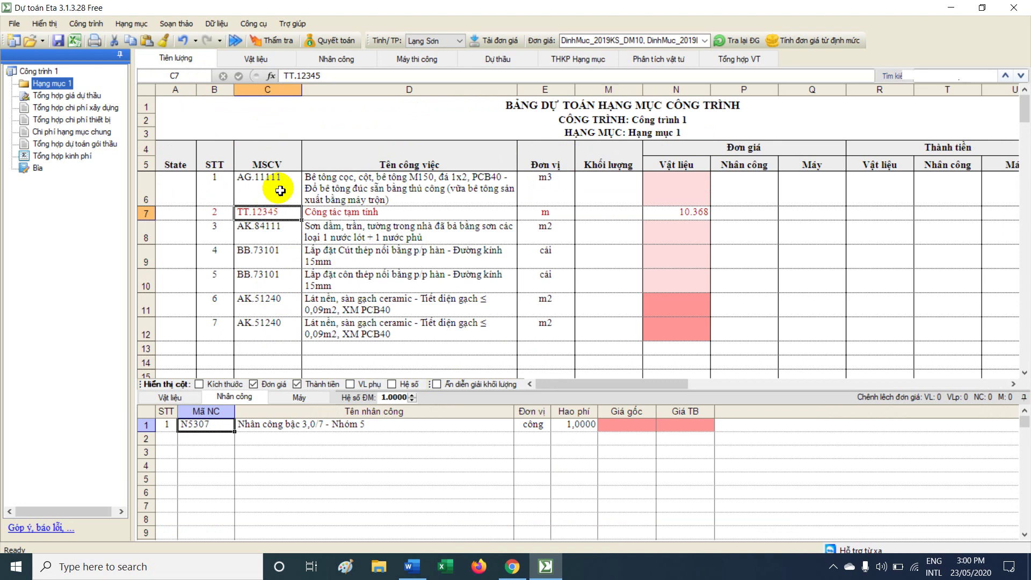
click(269, 189)
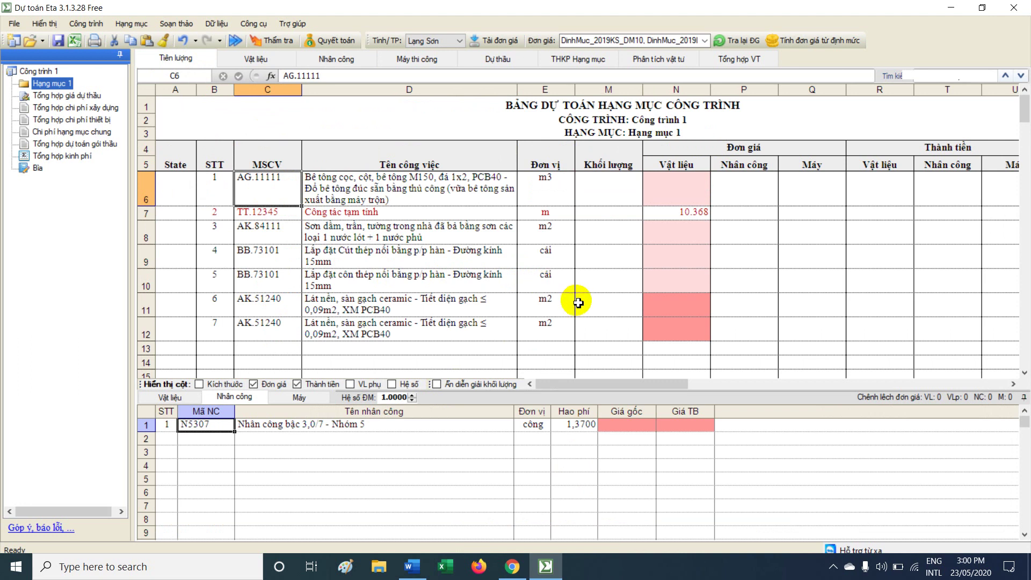
Check the labour breakdown of the first BB.73101 item and the price update options in the labour price table.
click(477, 202)
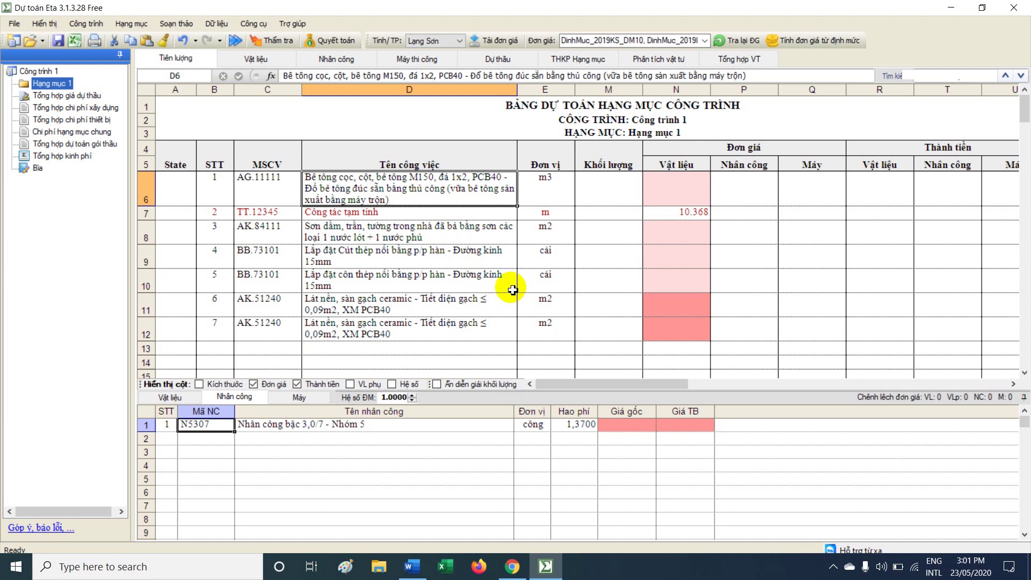
click(392, 257)
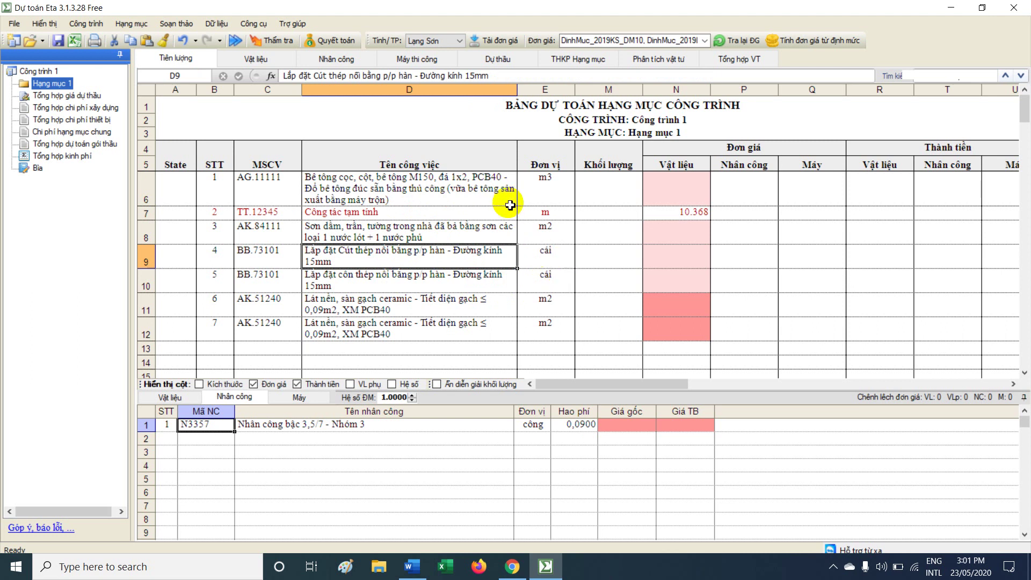
click(332, 58)
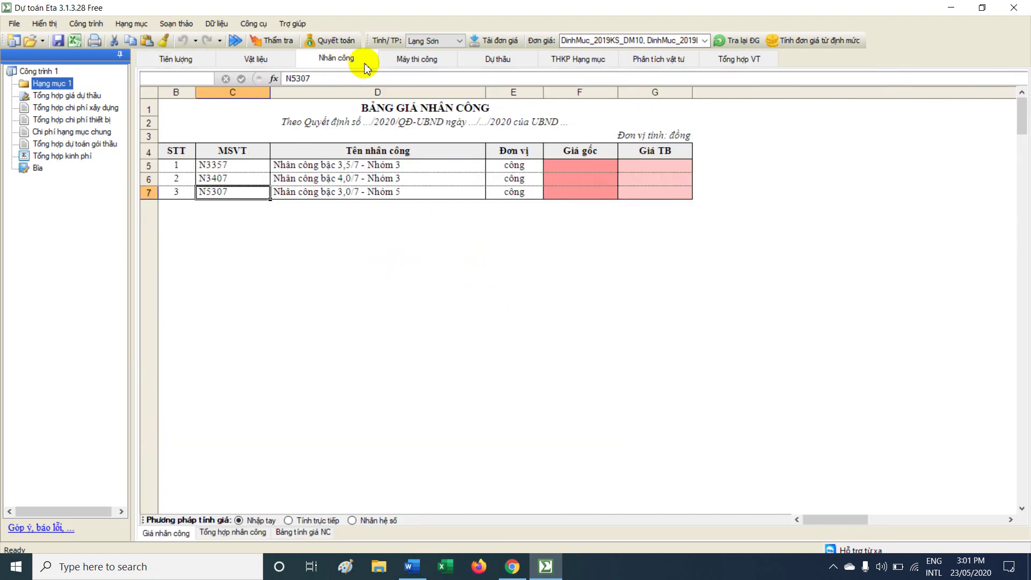
right_click(669, 181)
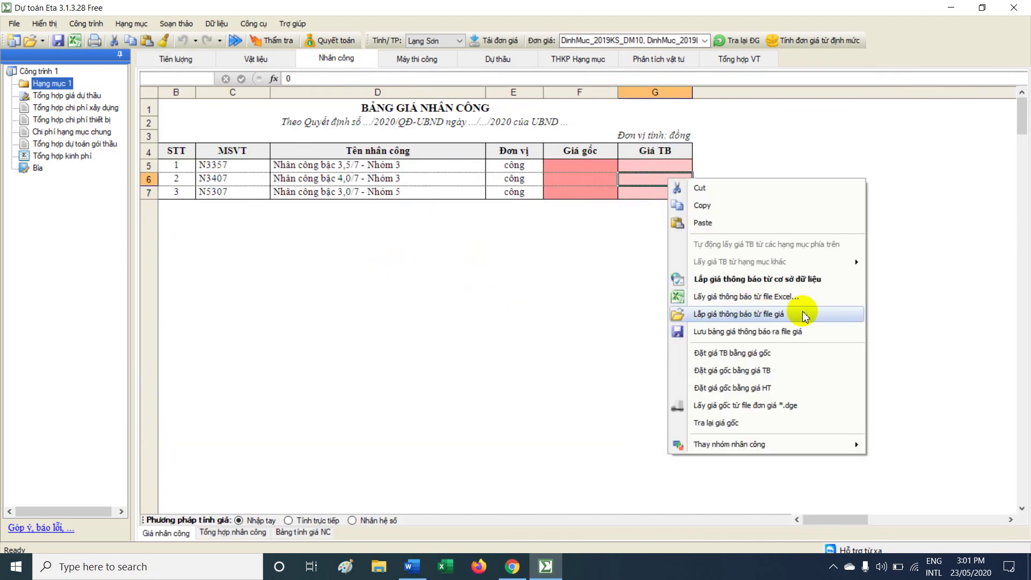
click(324, 166)
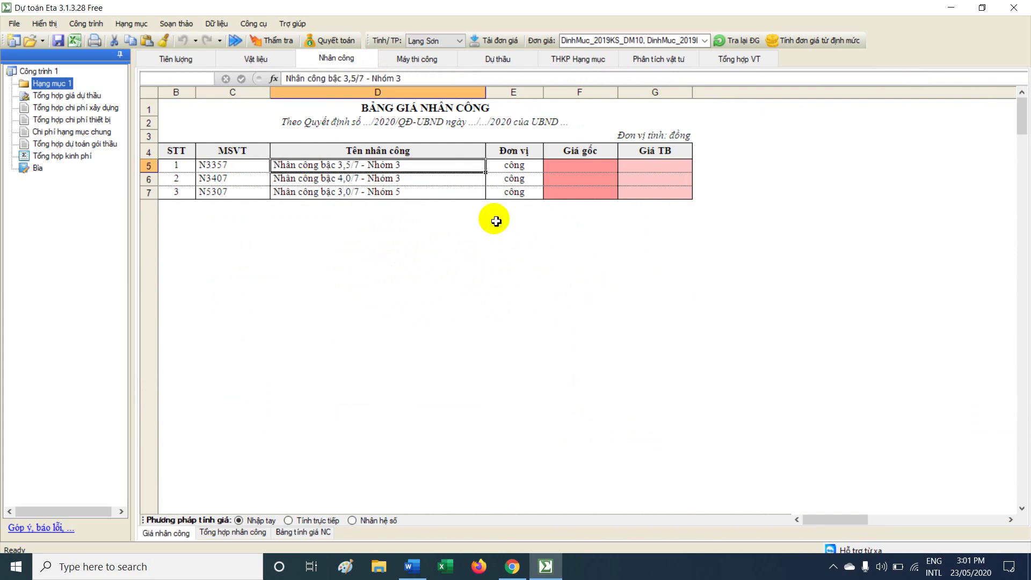
click(175, 59)
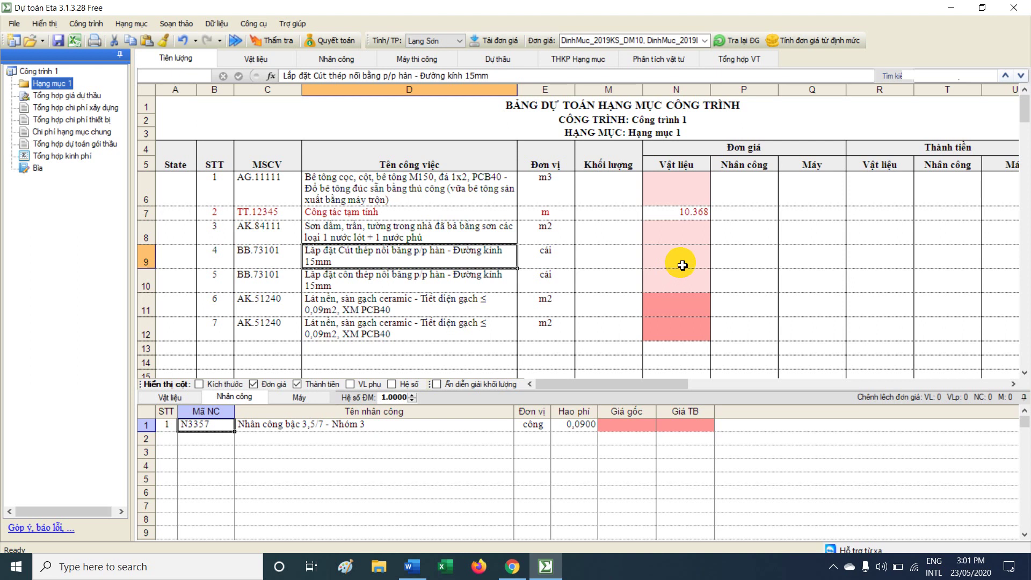
Switch to Word and review the four tutorial topics in NgheAn.docx, highlighting each topic line.
click(412, 574)
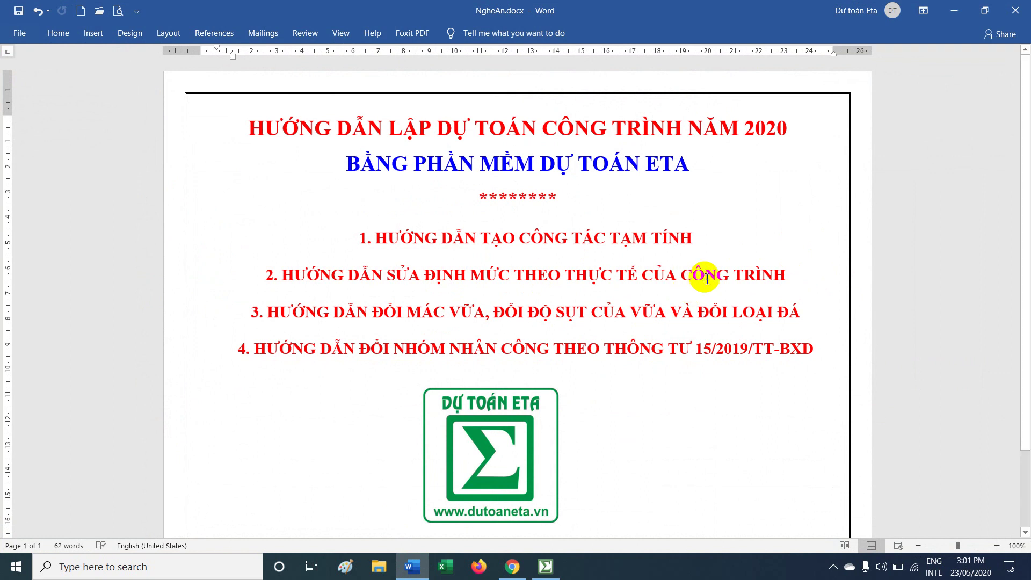
drag(370, 237, 681, 244)
drag(282, 275, 764, 277)
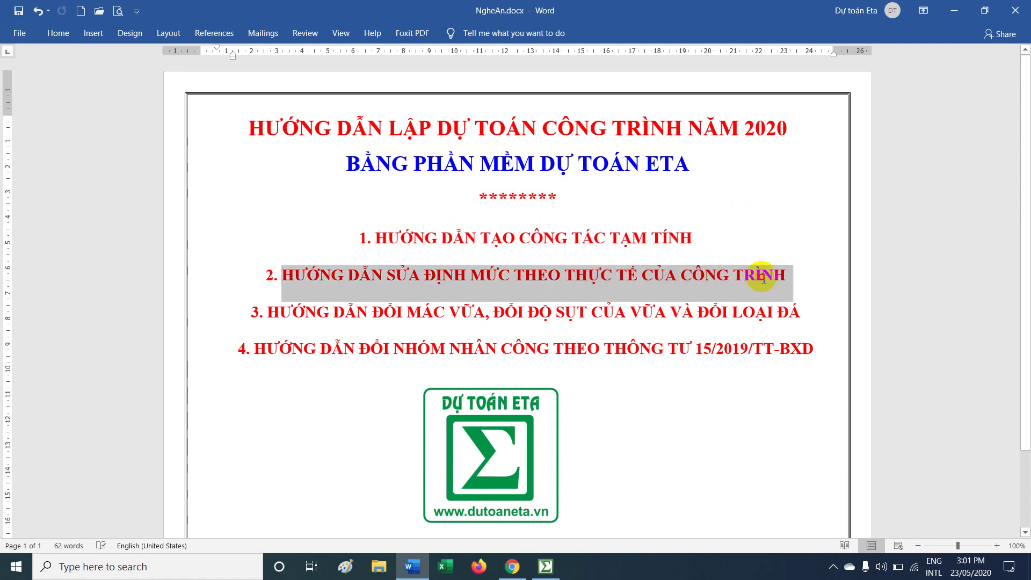
click(271, 313)
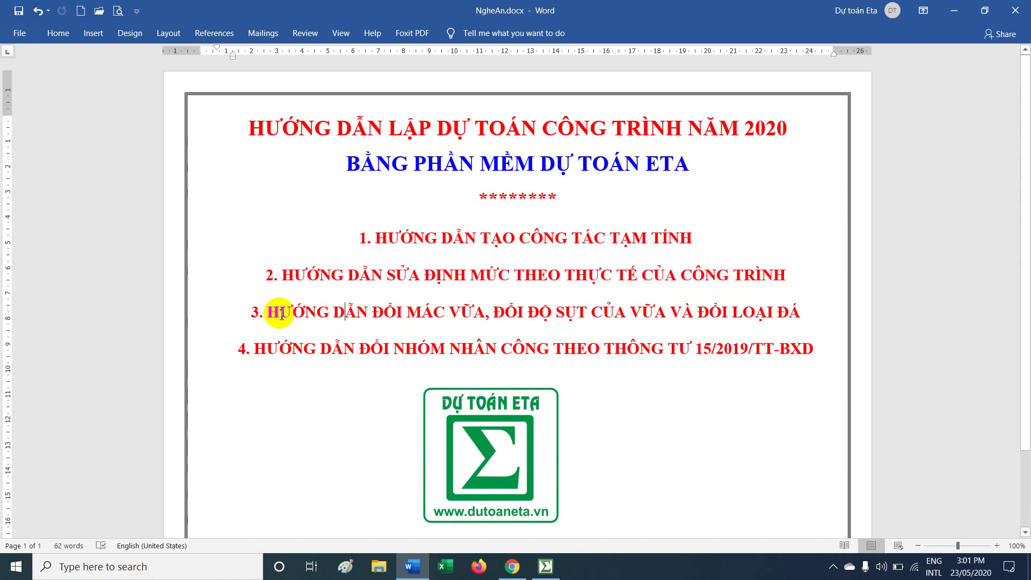
drag(271, 312, 698, 313)
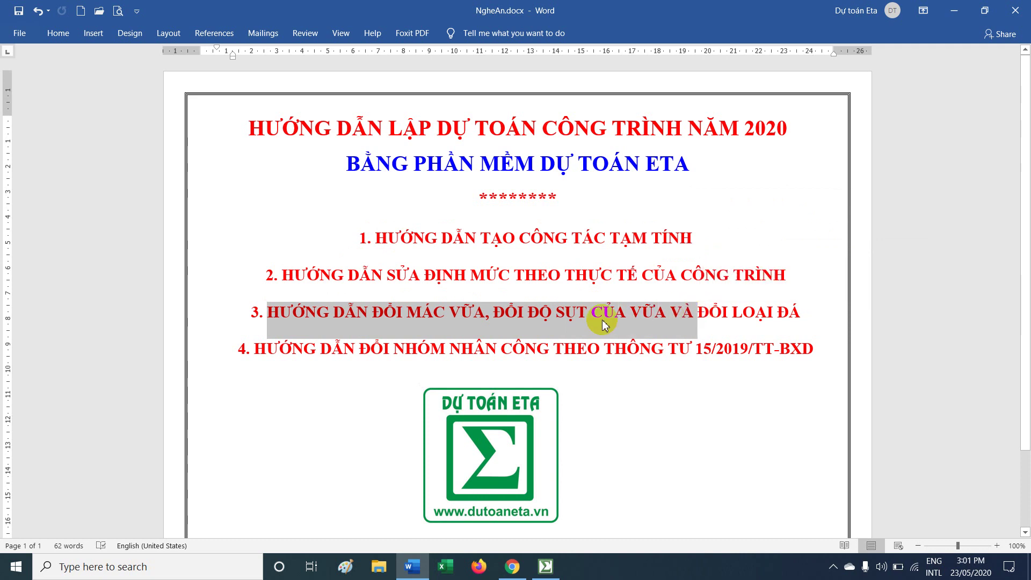
click(321, 343)
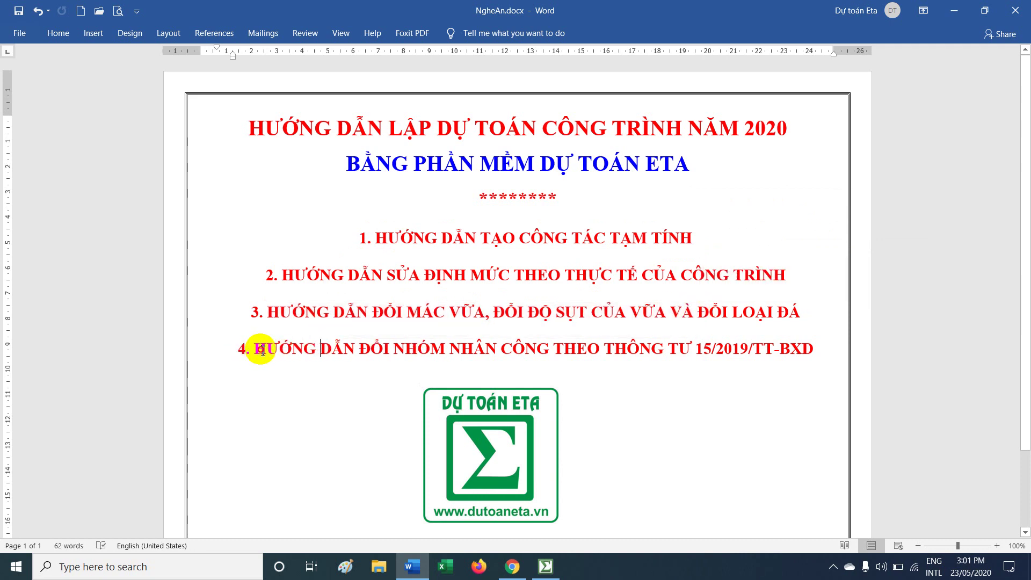
drag(263, 352, 621, 349)
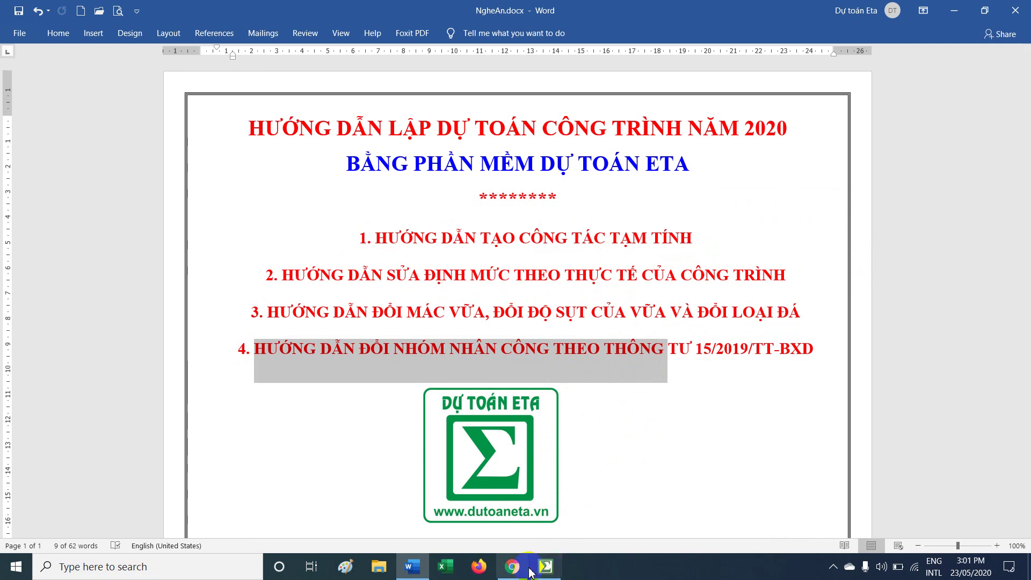
Switch to Chrome and view the free-trial link on the dutoaneta.vn home page.
click(512, 567)
click(184, 34)
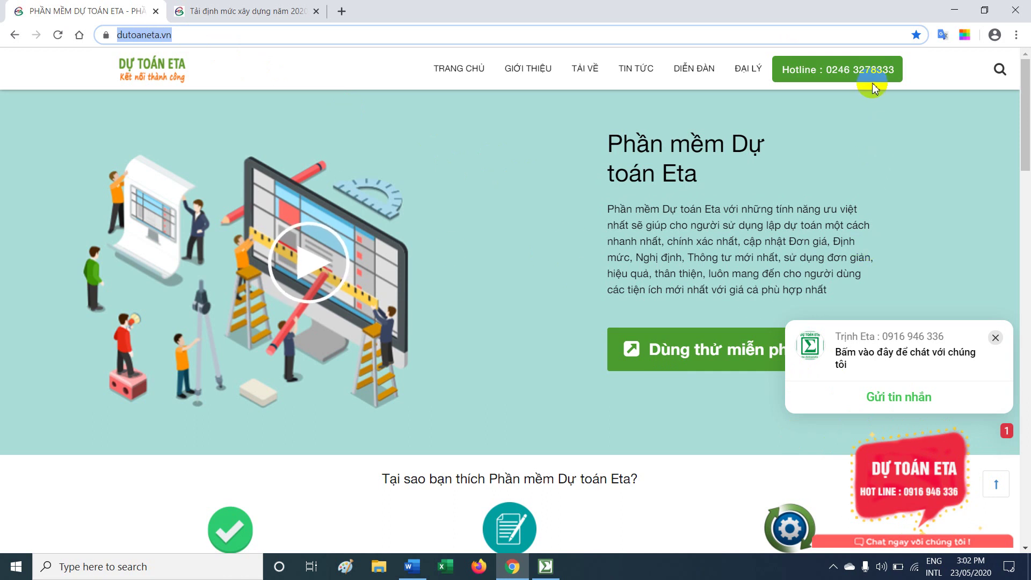
click(656, 337)
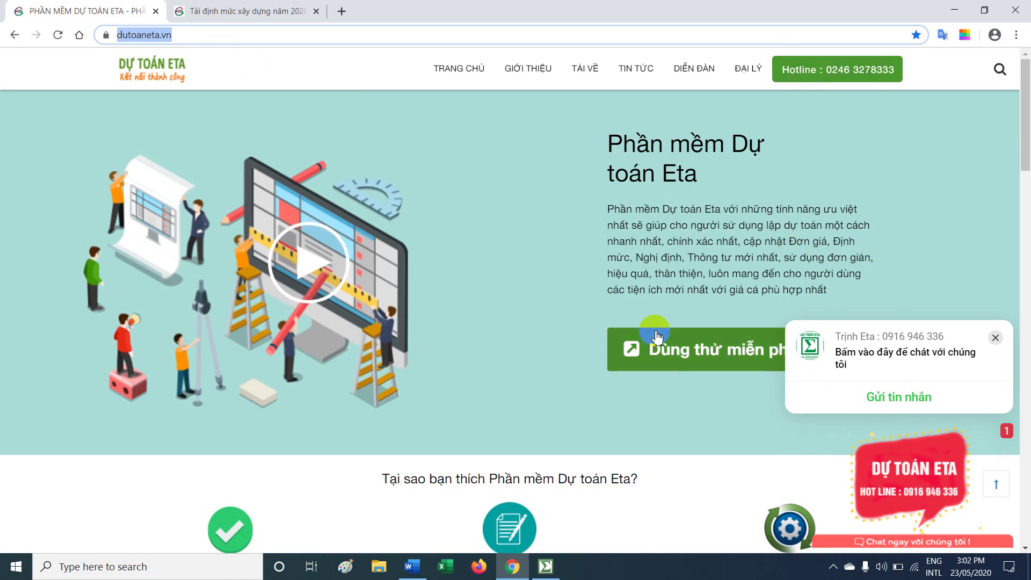